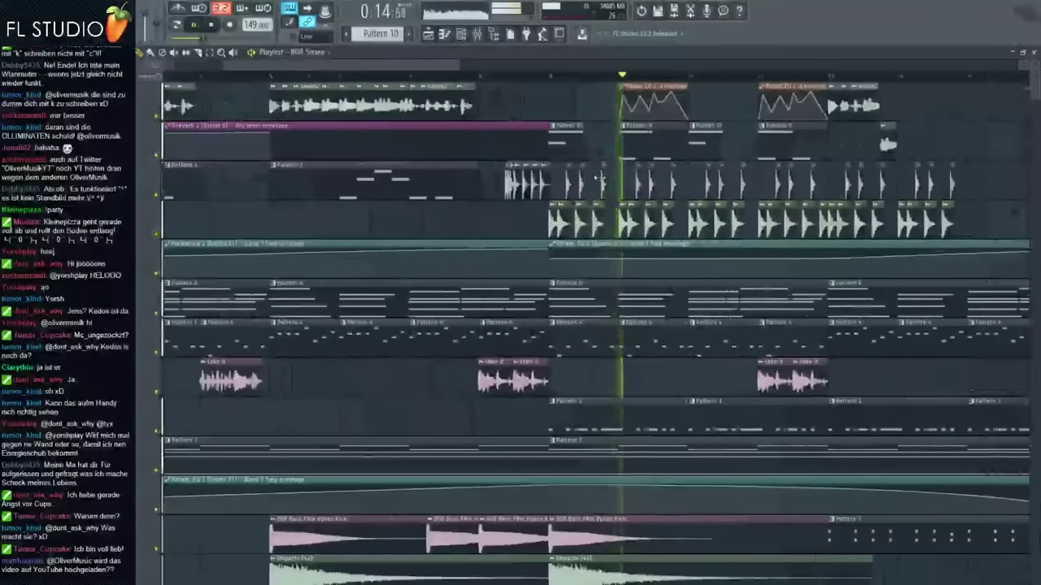
Step: In Pattern 10, raise the last short note above the long notes and add a slightly higher note directly after it
double_click(598, 145)
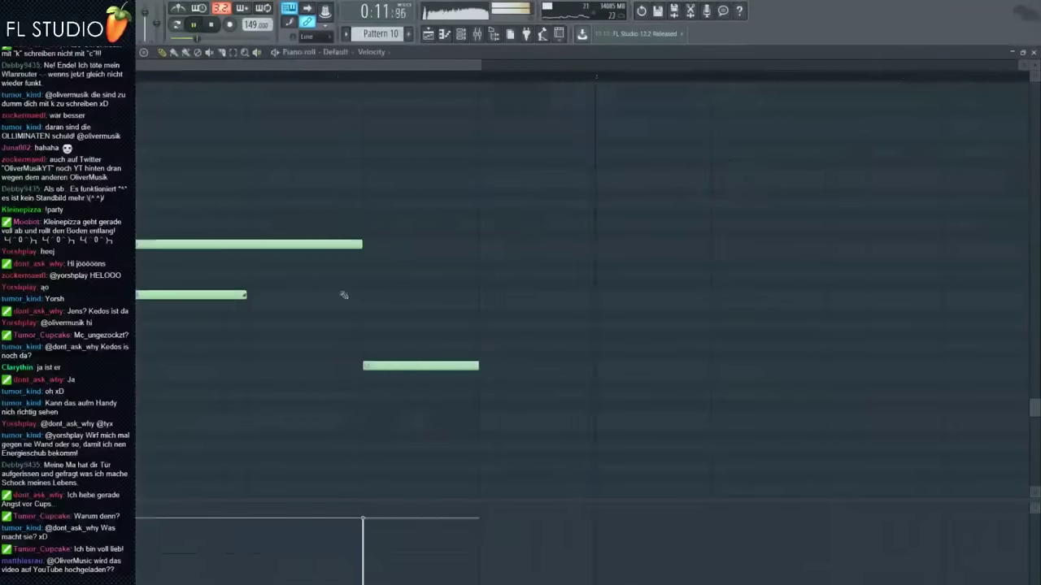
click(407, 143)
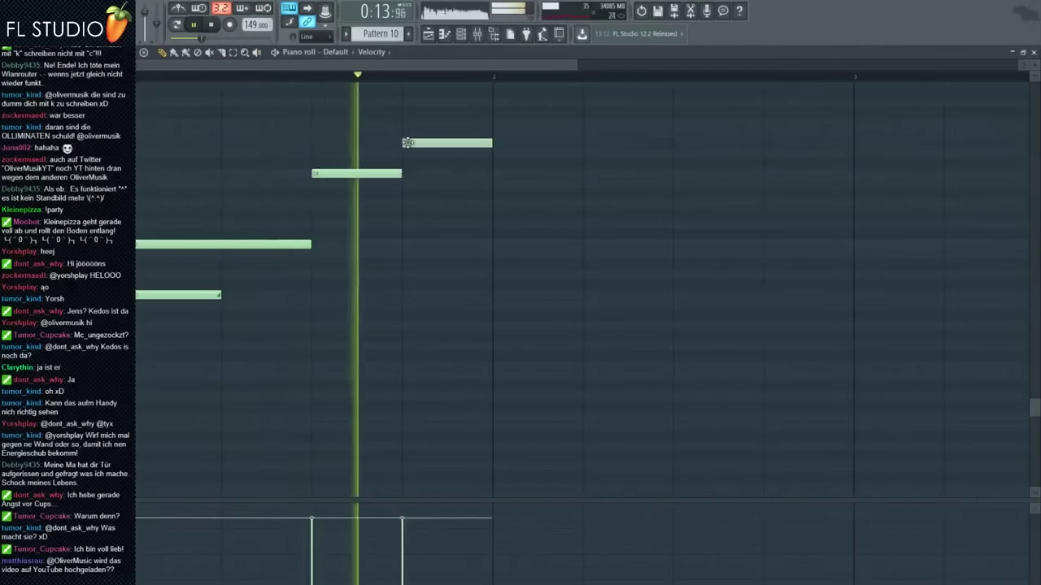
click(444, 34)
scroll(435, 122, down, 2)
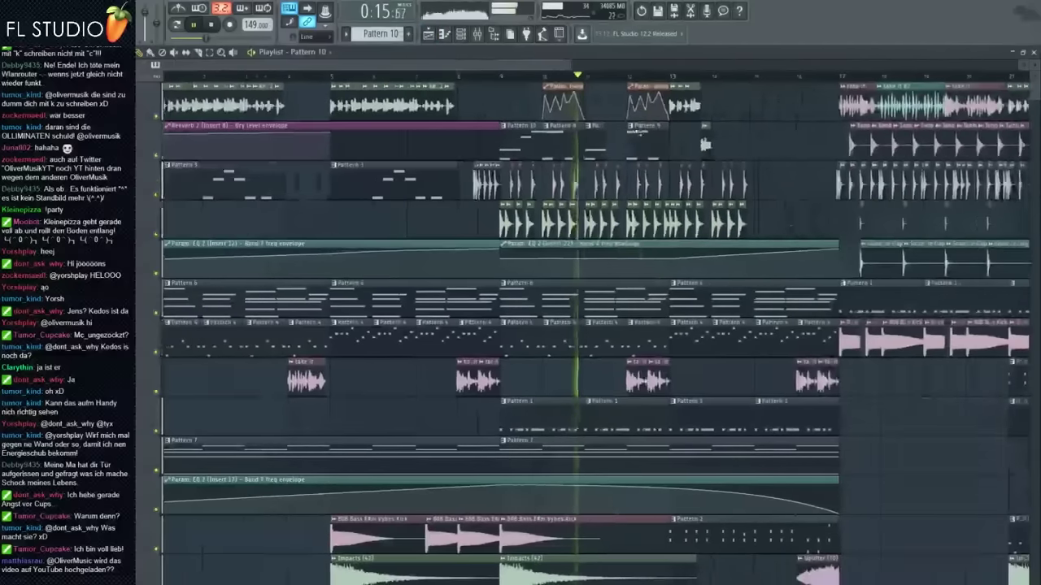
Step: Clone Pattern 10 and use the clone, Pattern 11, in place of the Pattern 10 clip at bar 11
double_click(527, 122)
right_click(372, 34)
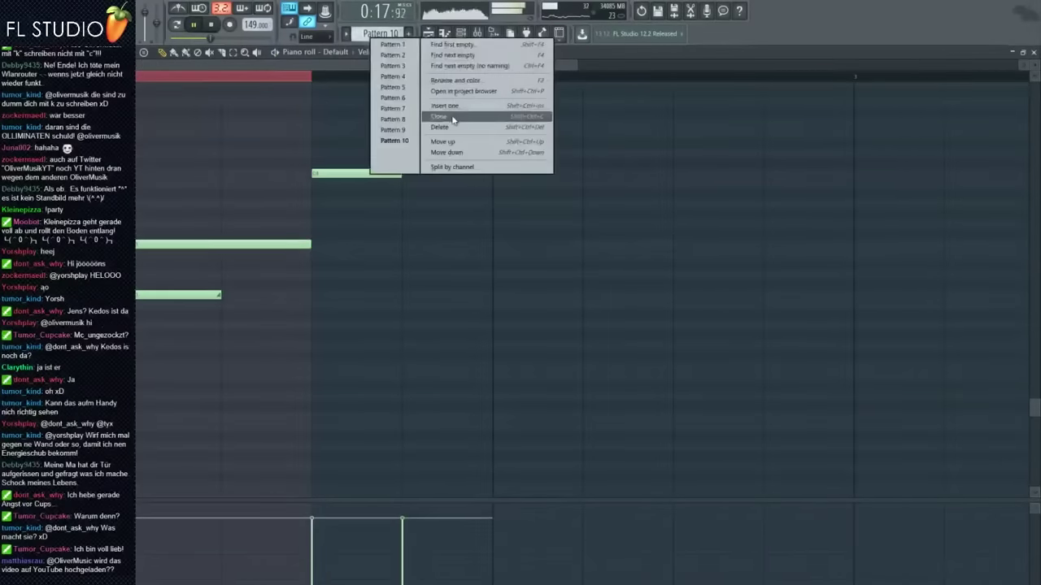
click(453, 116)
click(602, 130)
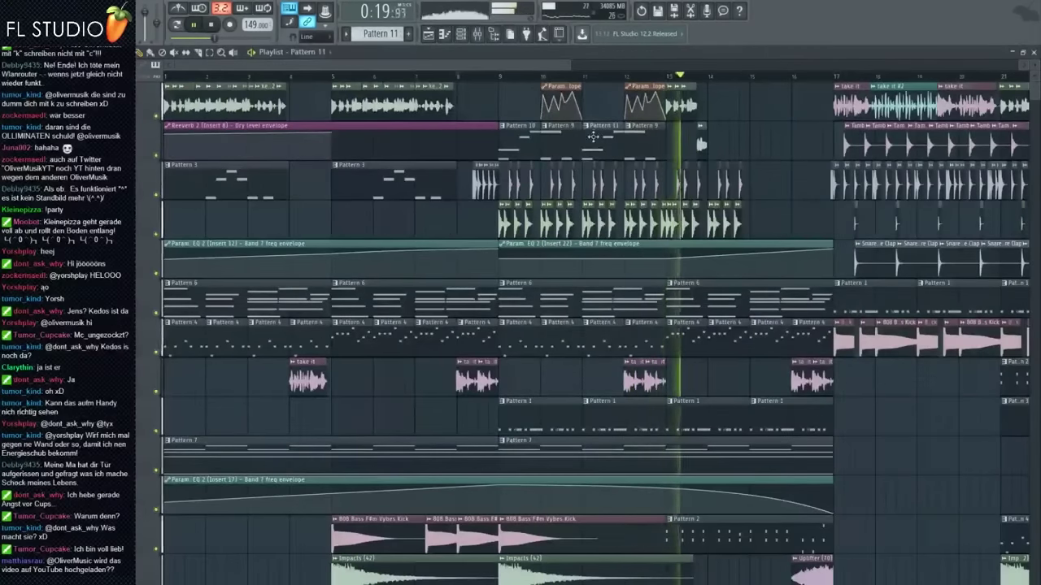
Step: In Pattern 11, lower the last note to just below the note before it and play the result
double_click(601, 130)
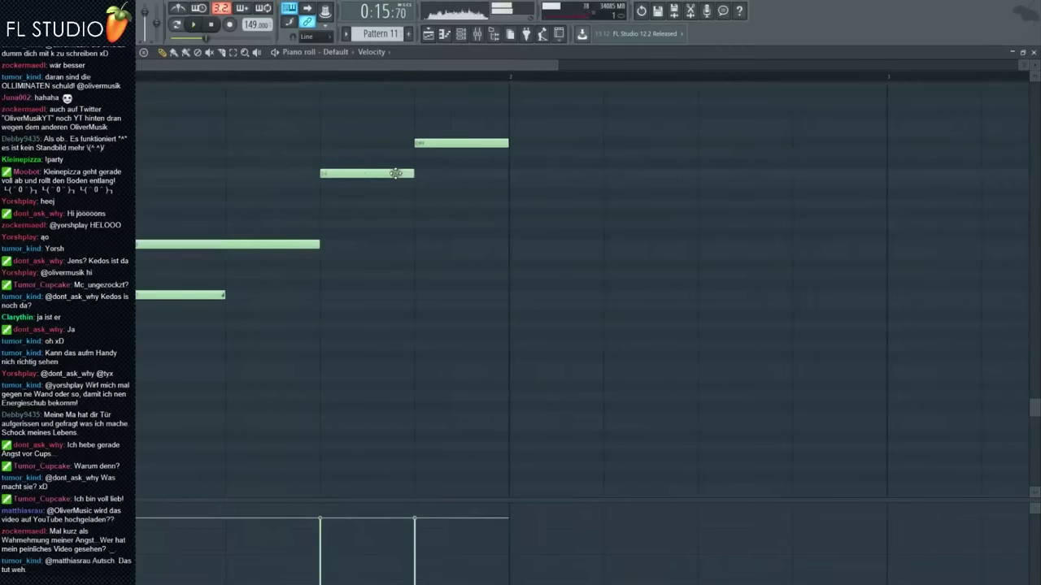
key(space)
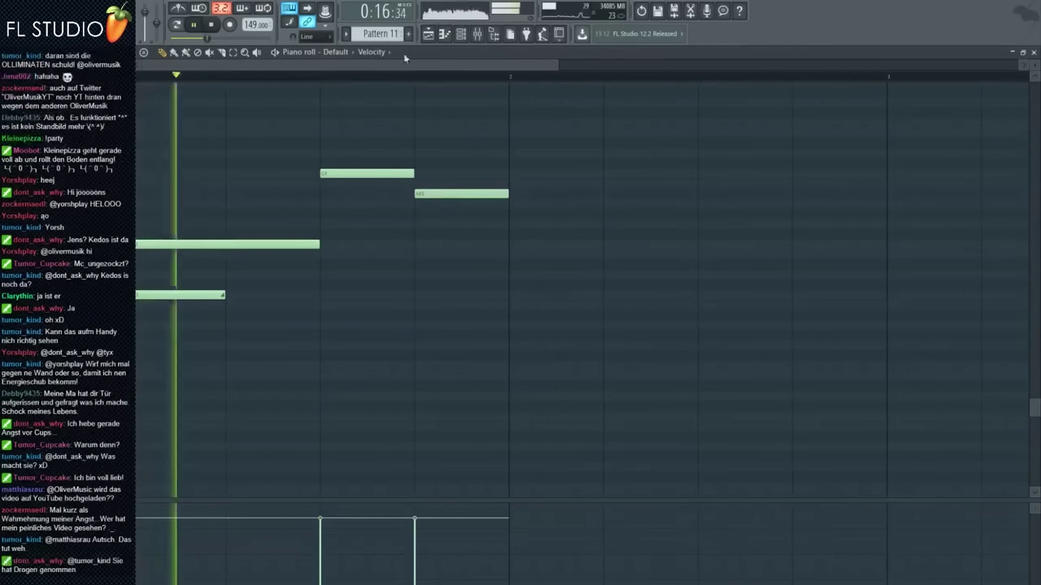
click(427, 34)
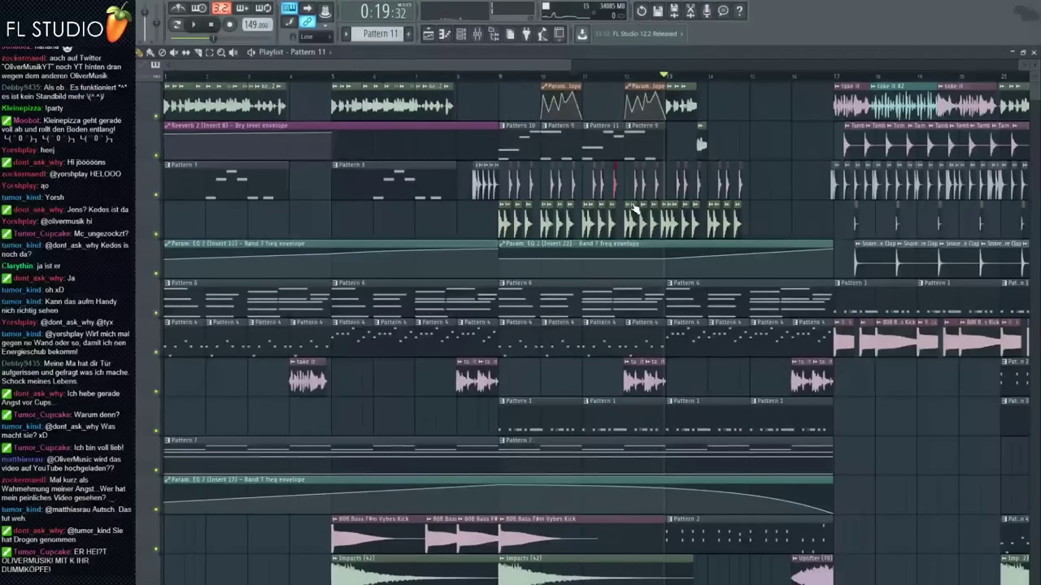
scroll(583, 231, down, 6)
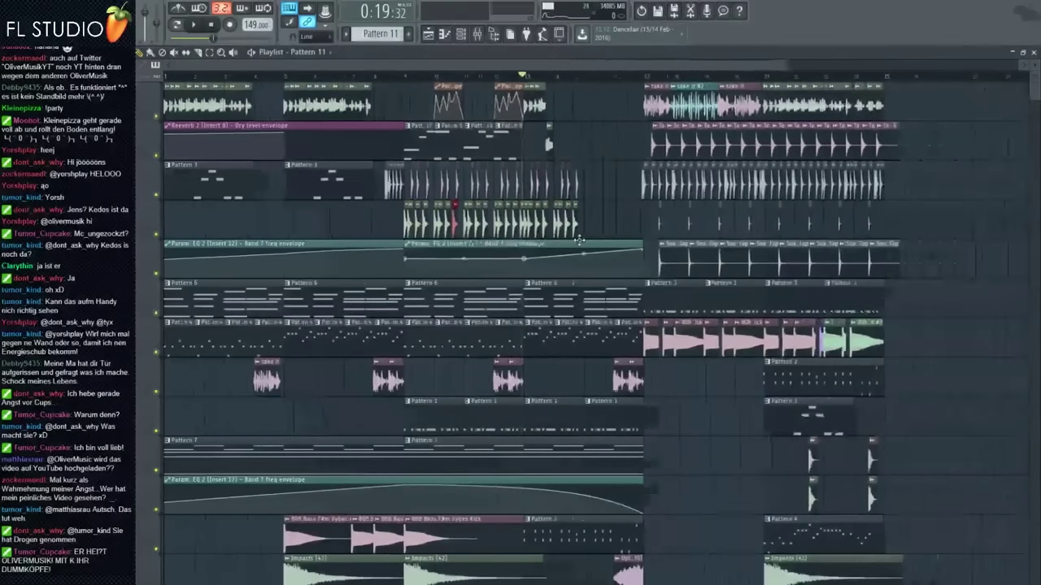
scroll(580, 245, up, 3)
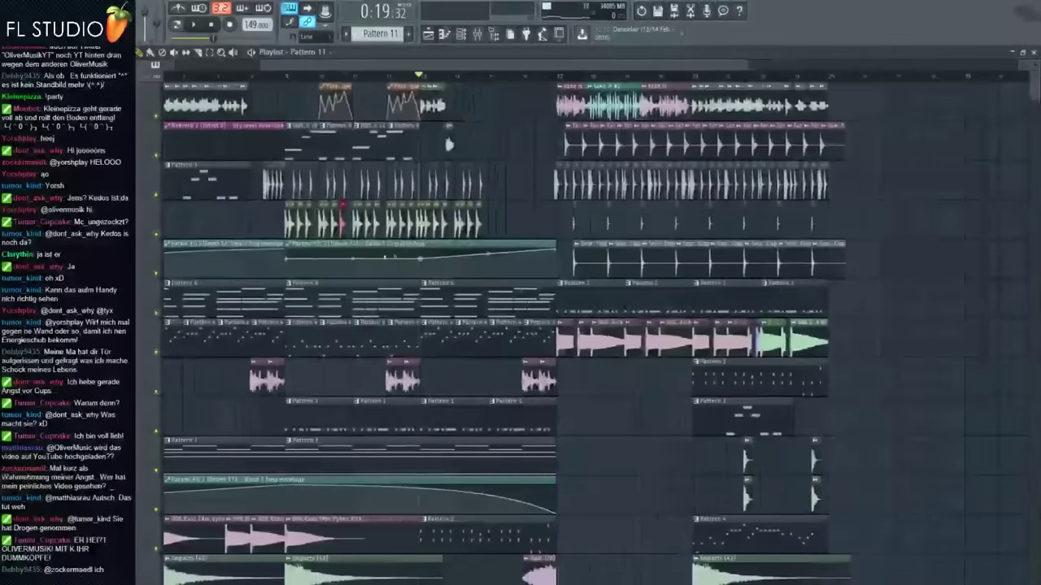
scroll(371, 254, down, 3)
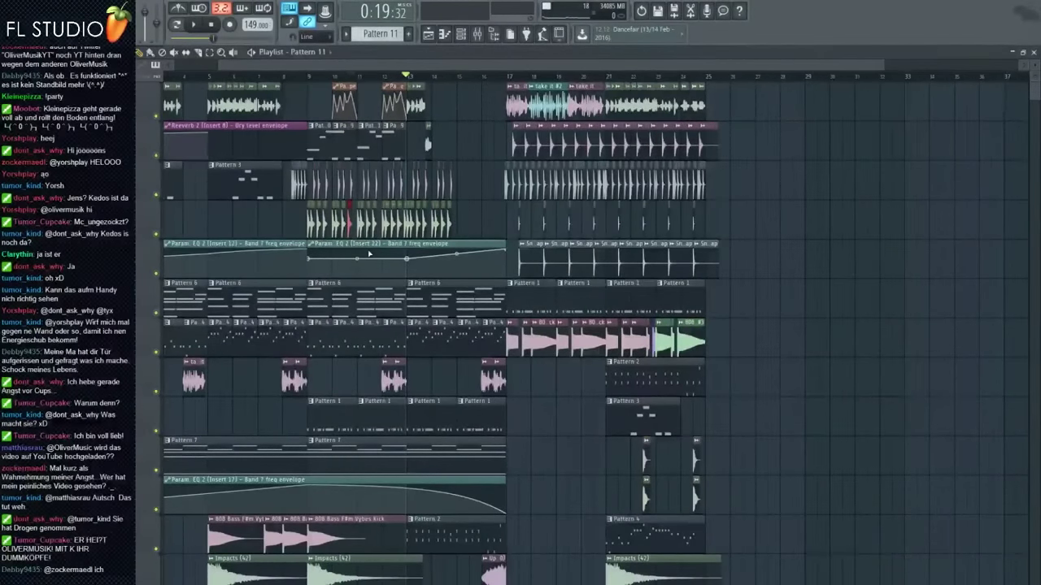
scroll(368, 254, up, 3)
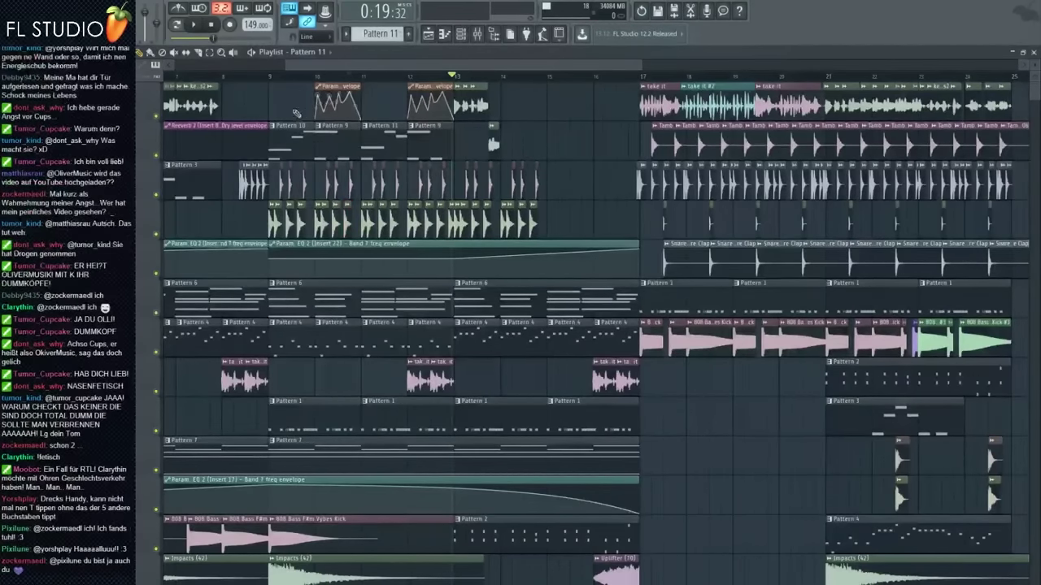
Step: Play the lead-in to bar 9 and delete the final 808 Snare clip just before that bar
key(space)
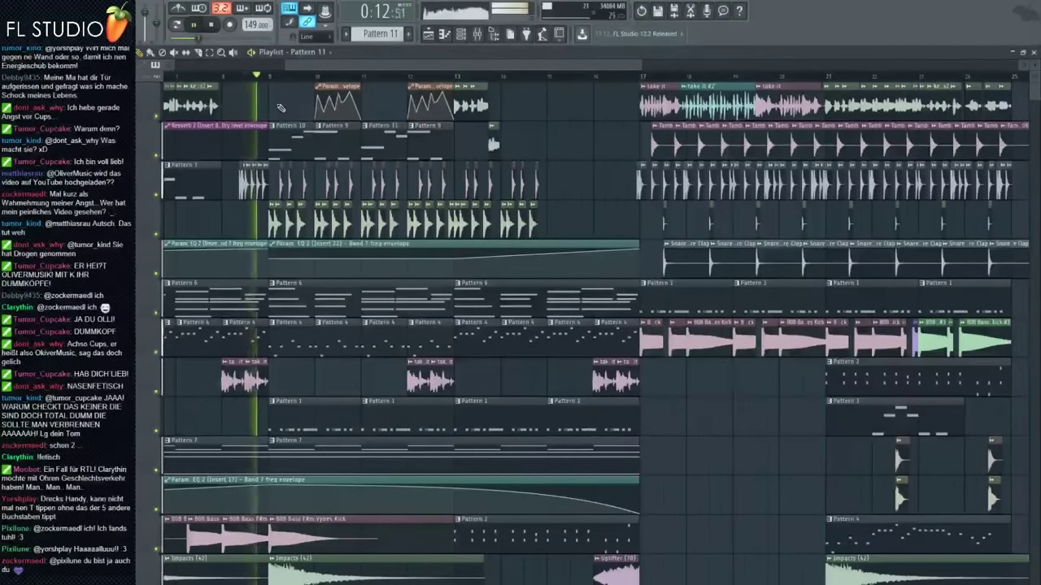
click(200, 76)
scroll(205, 155, up, 3)
scroll(235, 186, up, 3)
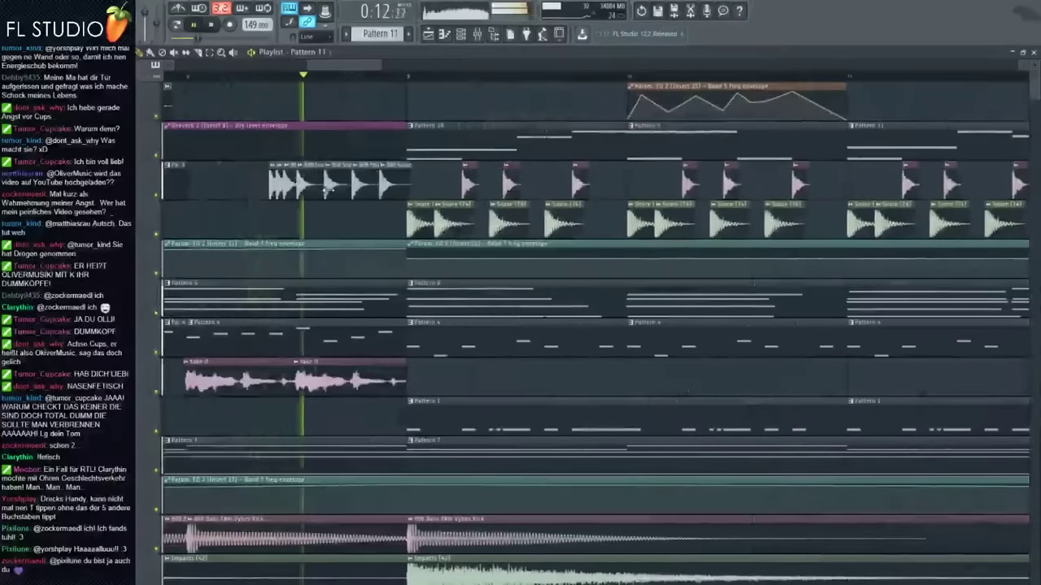
scroll(374, 191, up, 4)
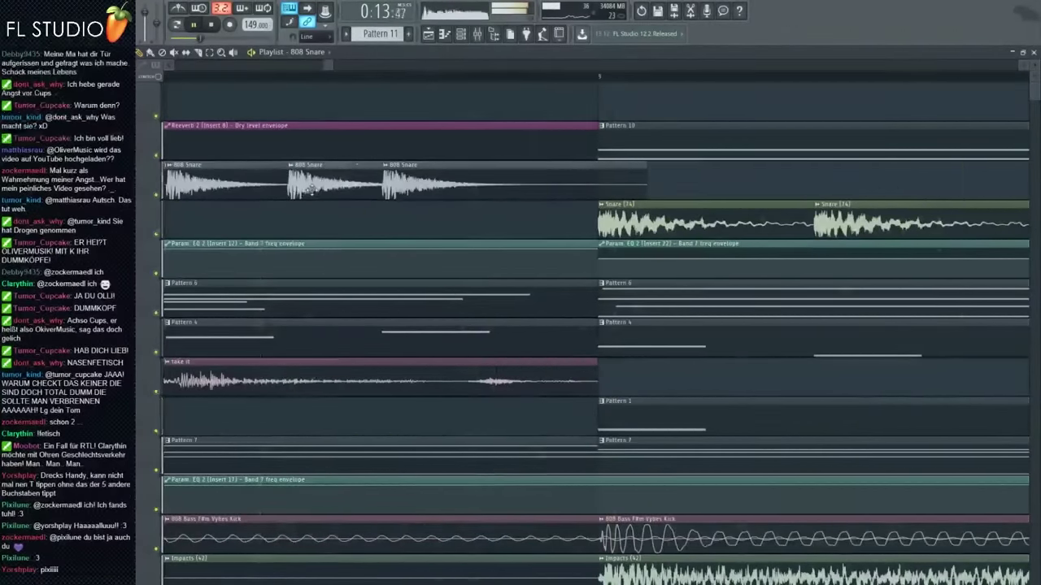
scroll(336, 229, down, 2)
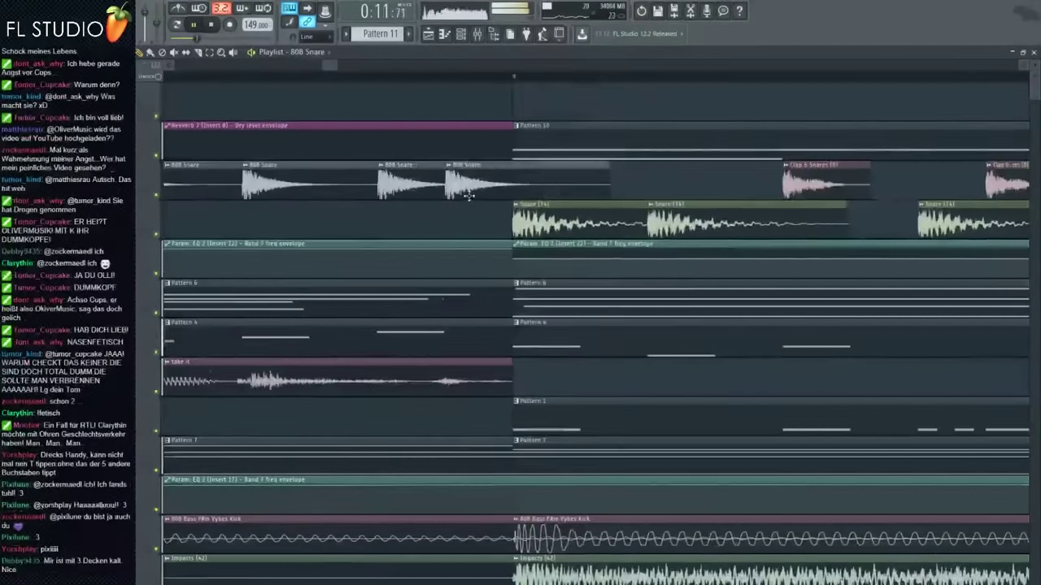
right_click(475, 186)
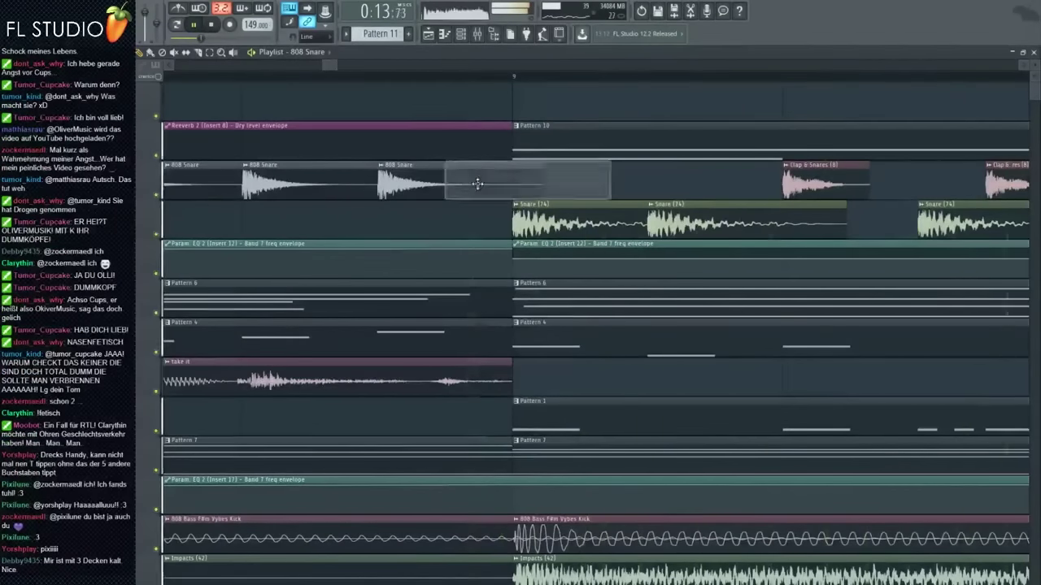
Step: Copy the first track's audio clips from bars 21 to 24 to start at bar 13, and play from there
scroll(524, 203, down, 3)
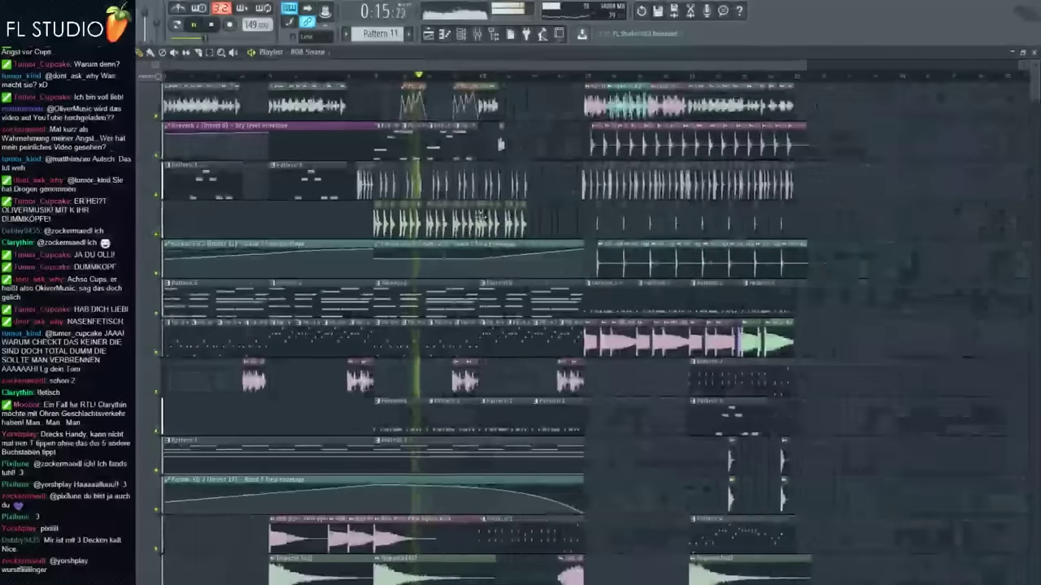
scroll(491, 195, up, 2)
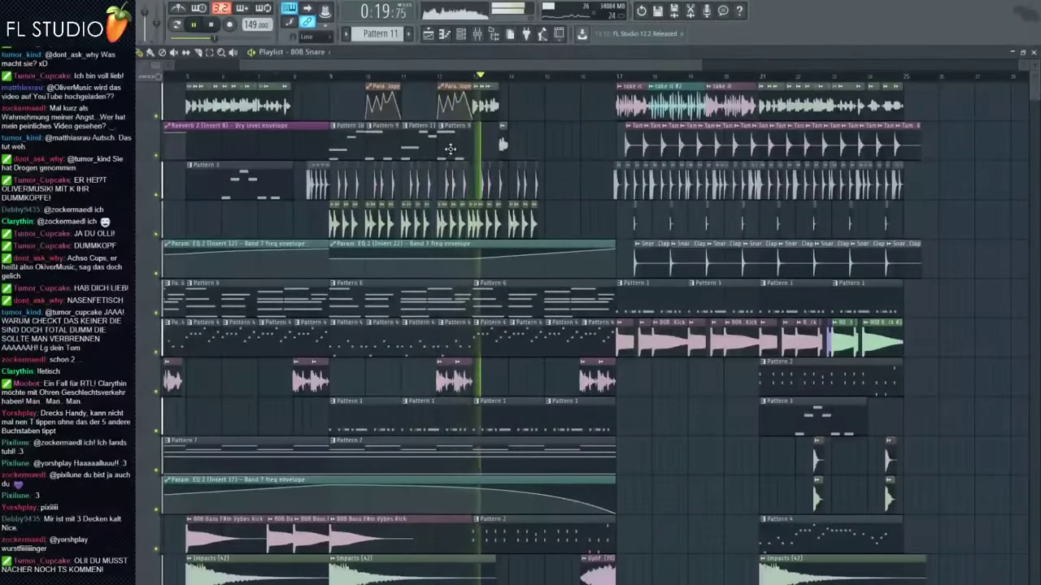
key(space)
drag(908, 117, 490, 106)
click(474, 77)
key(space)
Step: Copy the Pattern 10, 9, 11 and 9 clips from bars 9–12 to bar 13, and delete the first two copies
mouse_move(496, 152)
mouse_down()
mouse_move(344, 139)
mouse_move(486, 141)
mouse_up()
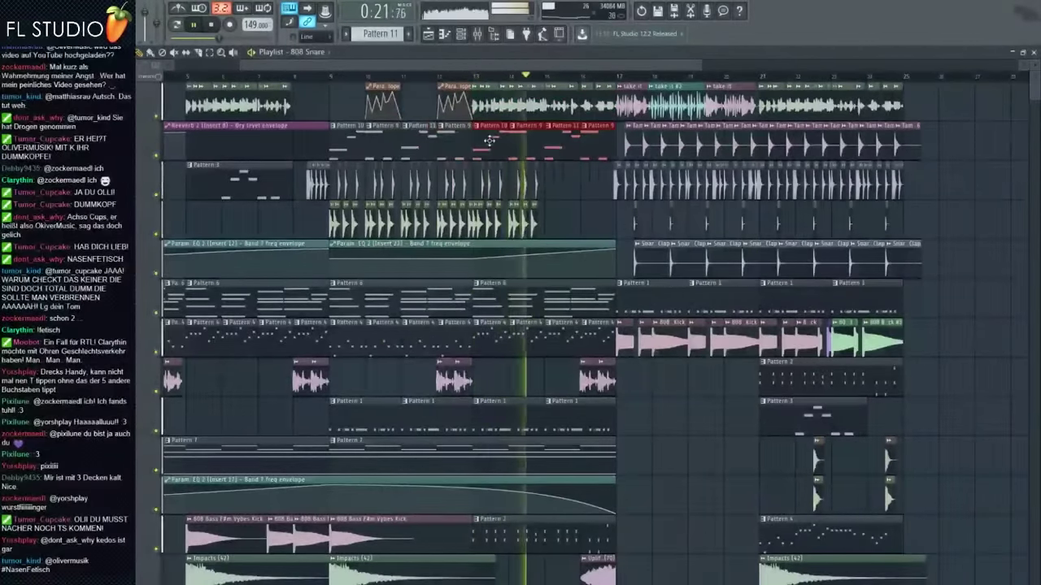
right_click(522, 147)
right_click(499, 148)
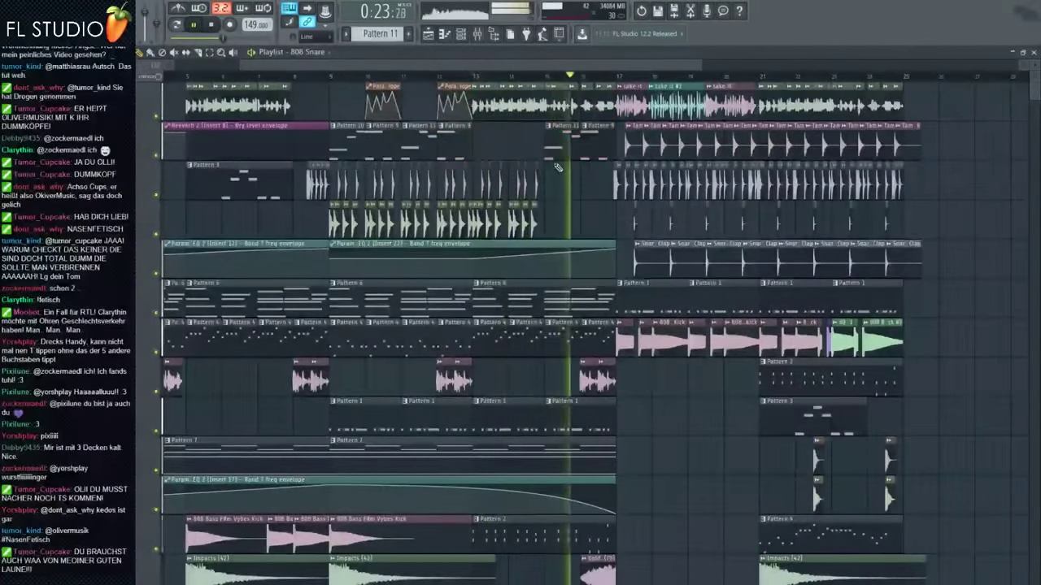
Step: Examine the effect chains of mixer inserts 3 and 1 while playing the arrangement from bar 17
scroll(584, 223, up, 3)
scroll(584, 223, down, 2)
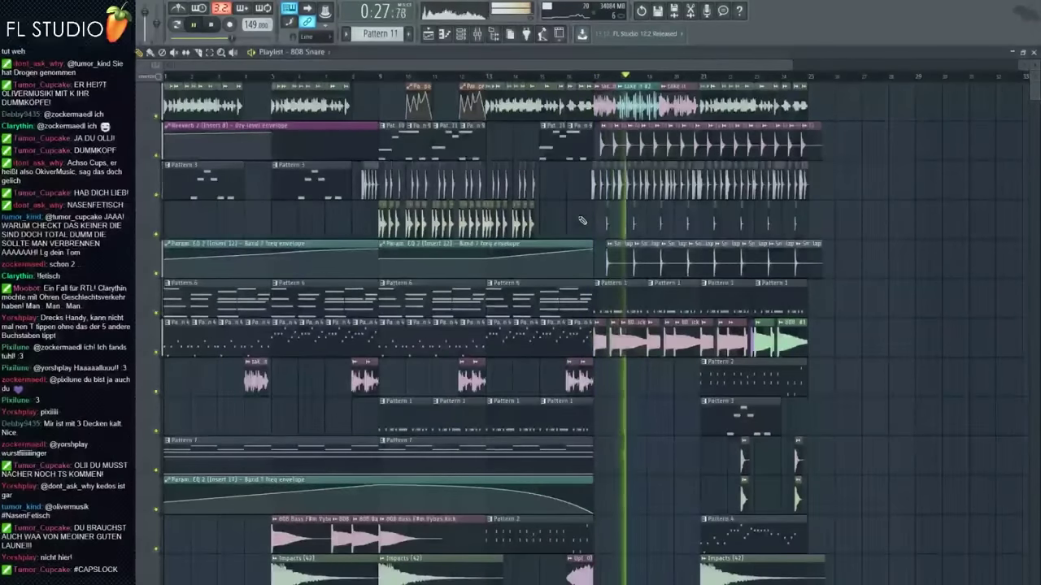
click(596, 73)
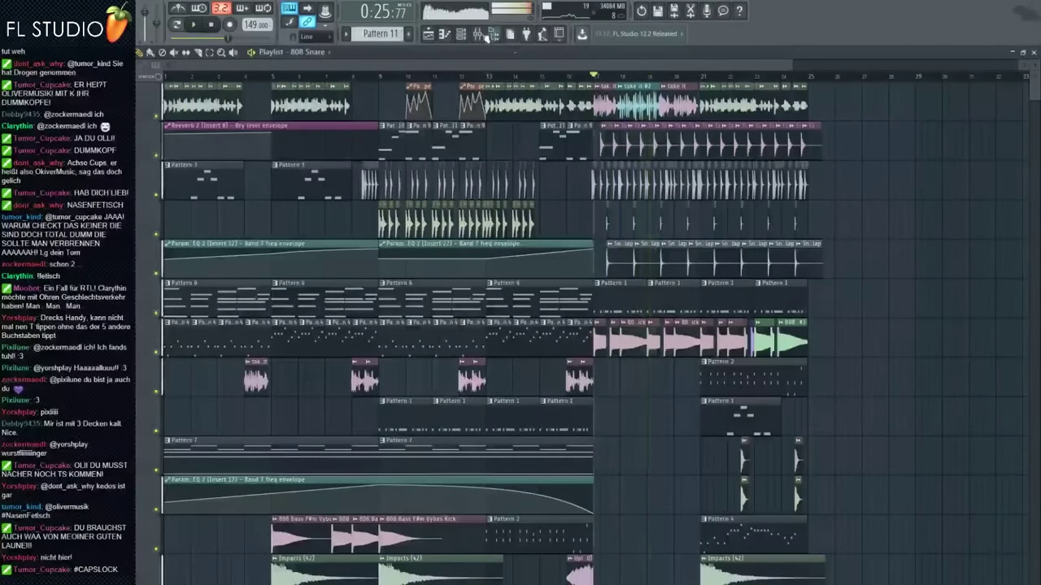
key(F9)
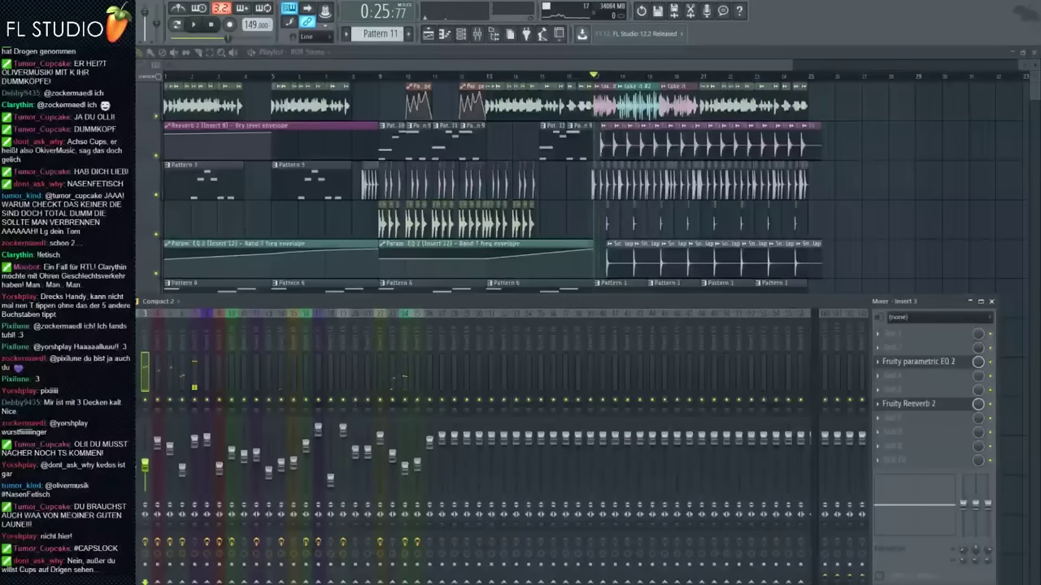
key(Left)
key(Left)
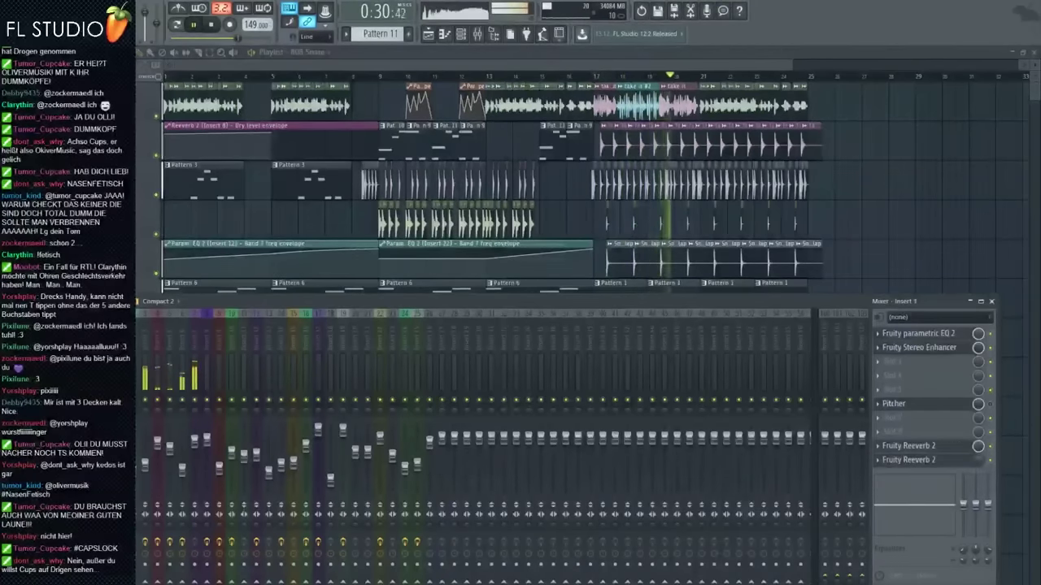
key(F9)
Step: Play the arrangement from bar 1 to review the intro and build-up
scroll(627, 234, up, 5)
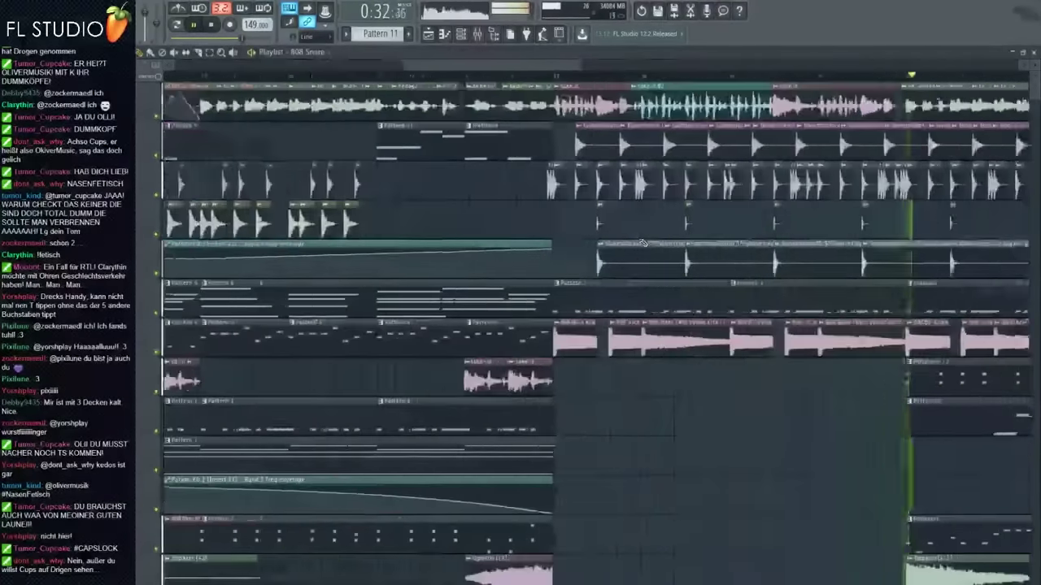
scroll(634, 235, down, 6)
scroll(713, 230, up, 2)
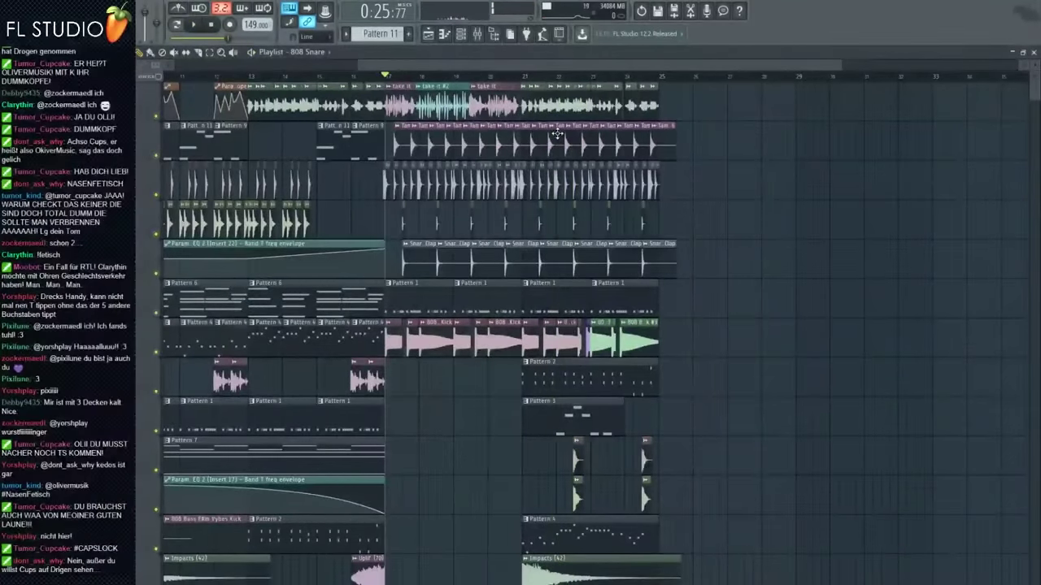
scroll(323, 86, down, 5)
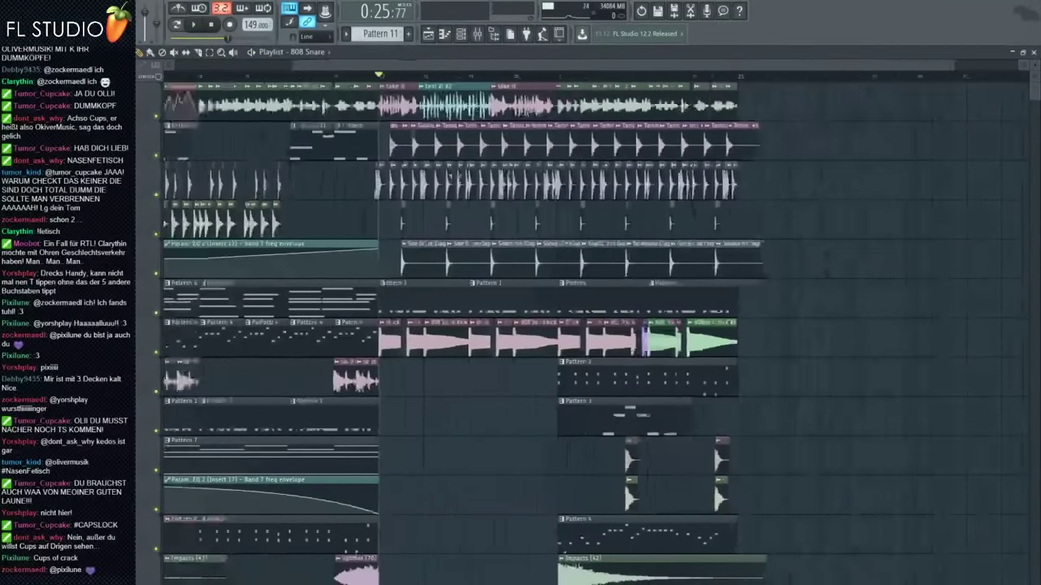
click(312, 76)
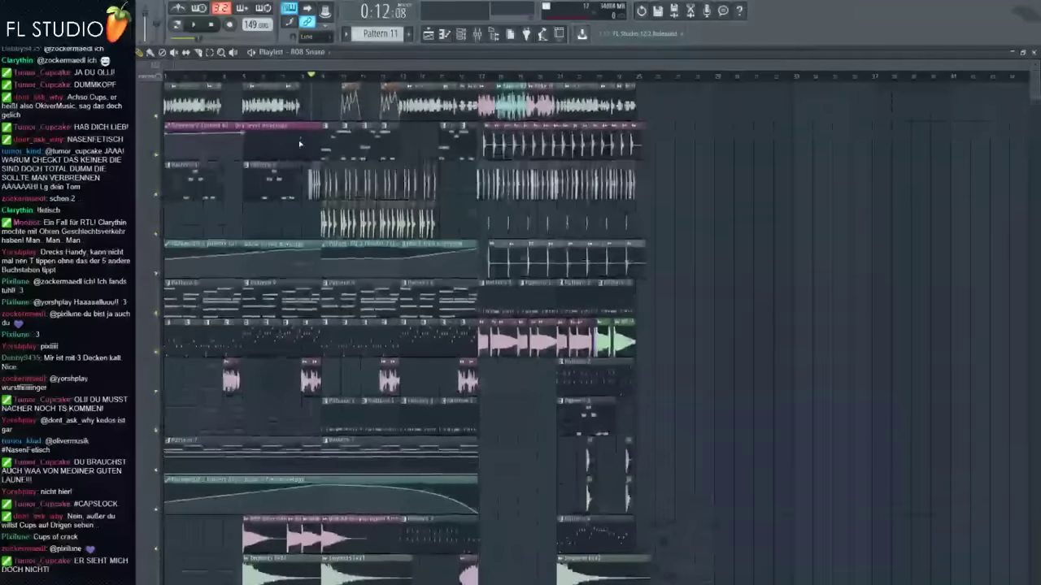
scroll(299, 143, up, 3)
scroll(228, 94, down, 3)
click(166, 77)
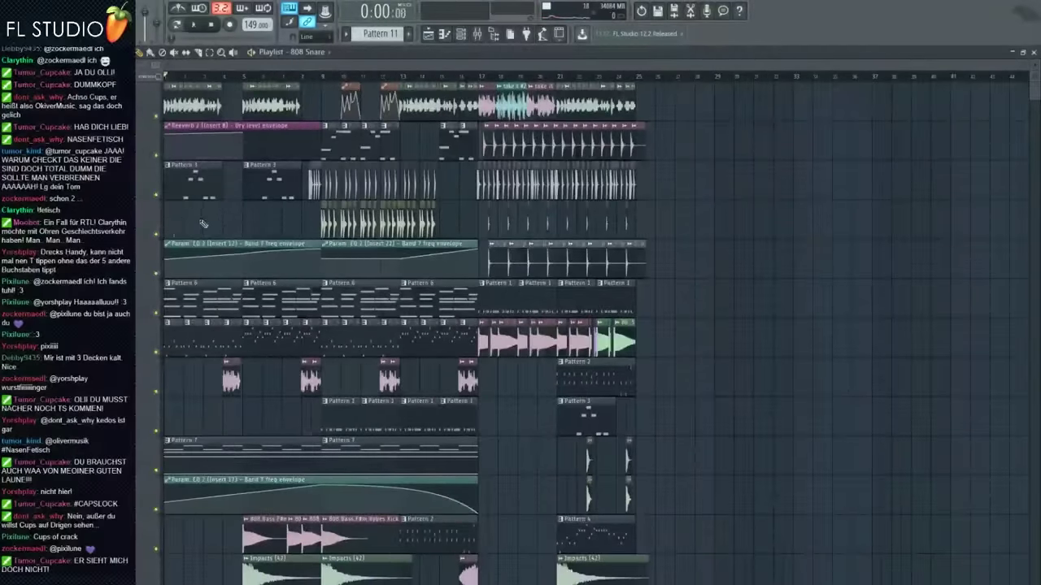
scroll(161, 230, up, 2)
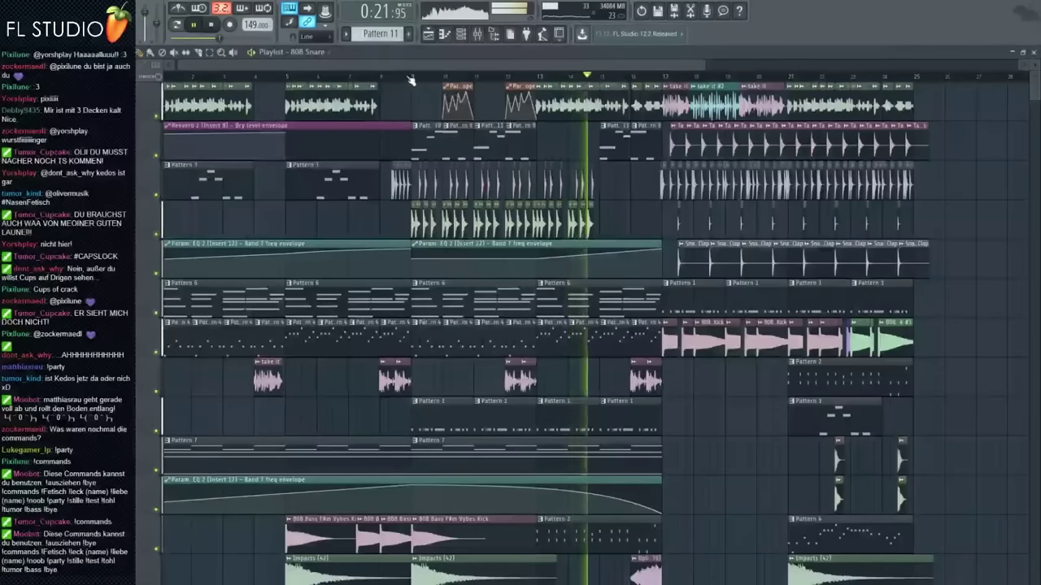
Step: Place the Chant Hey 002 sample just before bar 10 on the track beneath the downlifter and play from before bar 9
key(space)
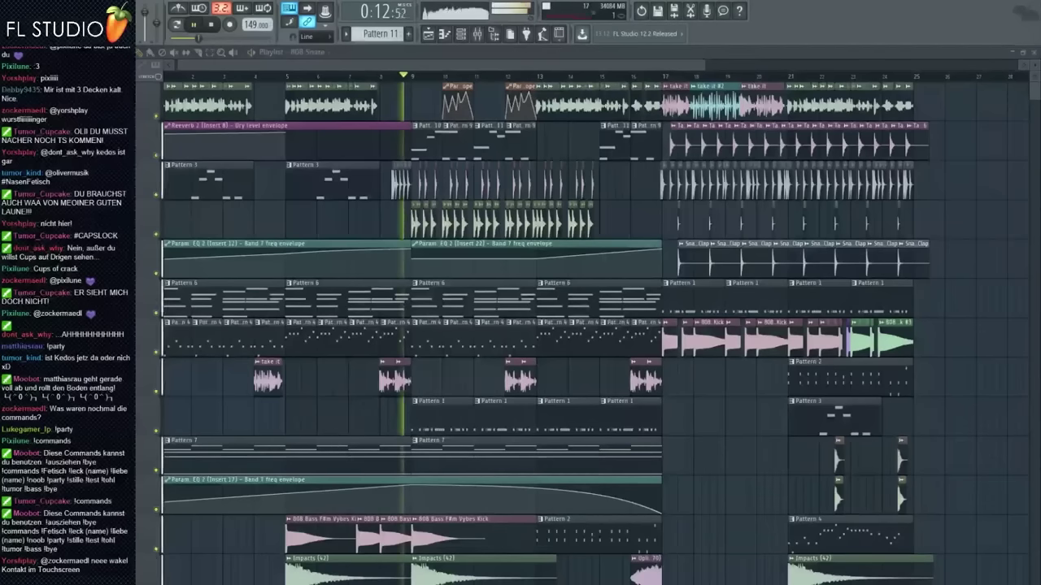
key(space)
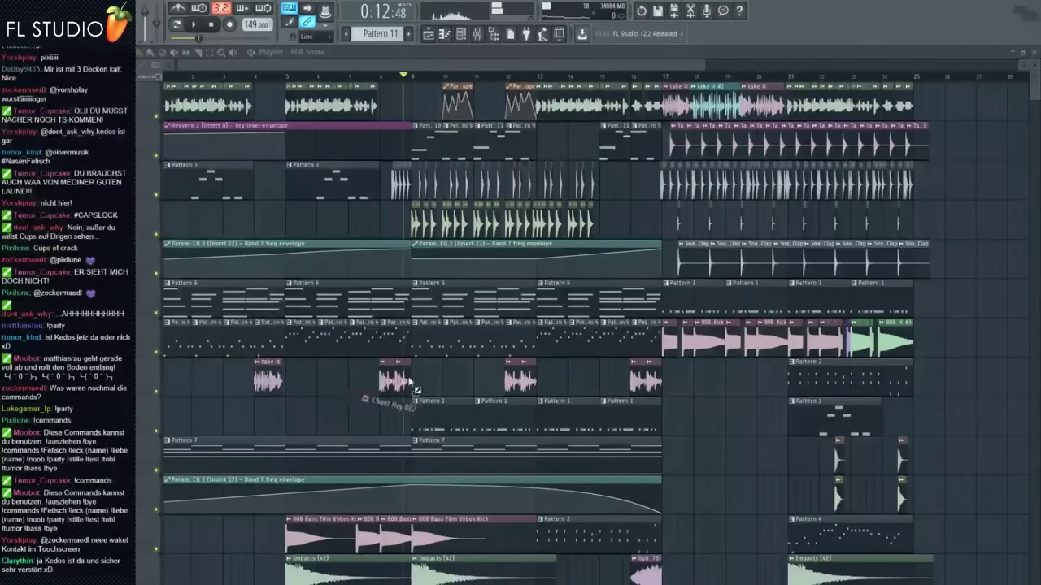
scroll(425, 382, up, 4)
drag(410, 383, 497, 411)
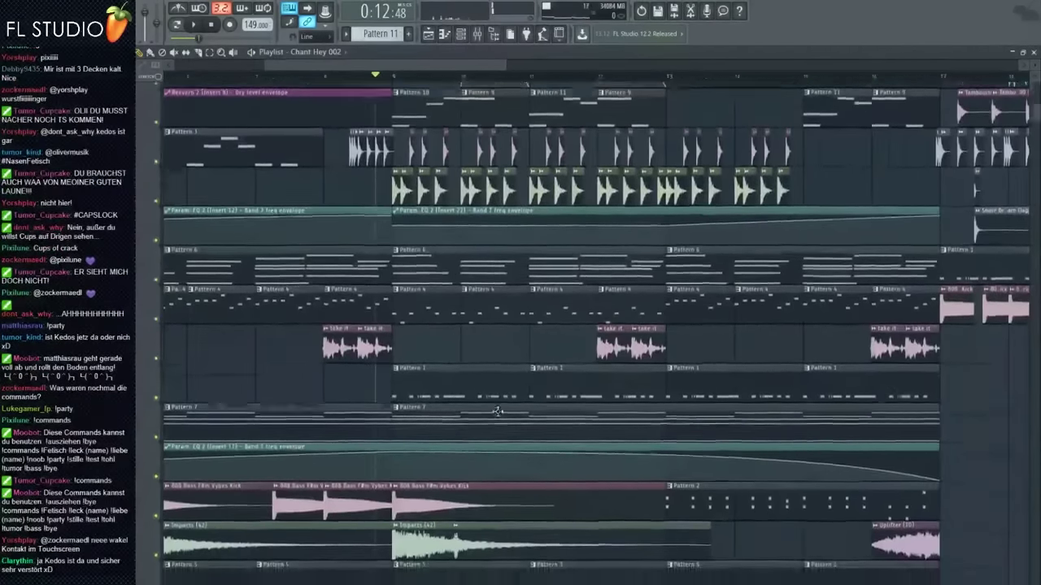
scroll(498, 412, down, 5)
scroll(457, 435, up, 2)
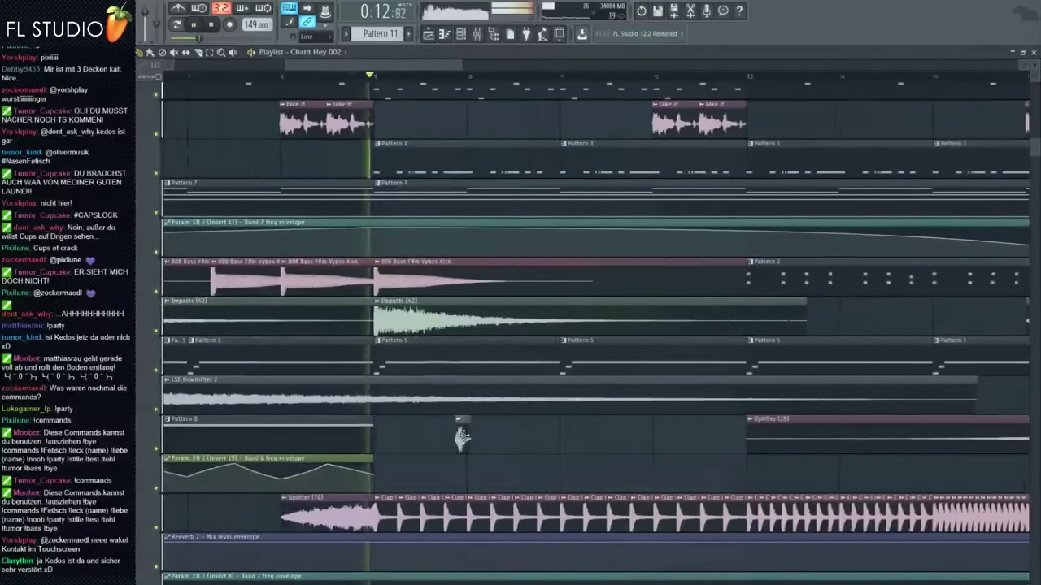
Step: Place four Chant Hey 002 clips half a bar apart across bars 9 and 10 on the track beneath the downlifter
click(404, 439)
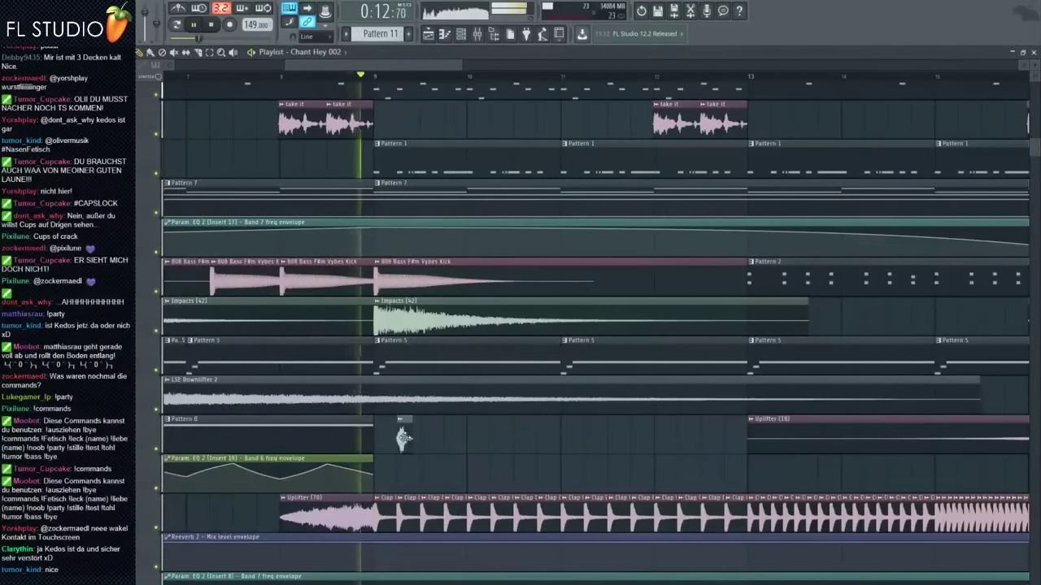
click(451, 439)
click(500, 440)
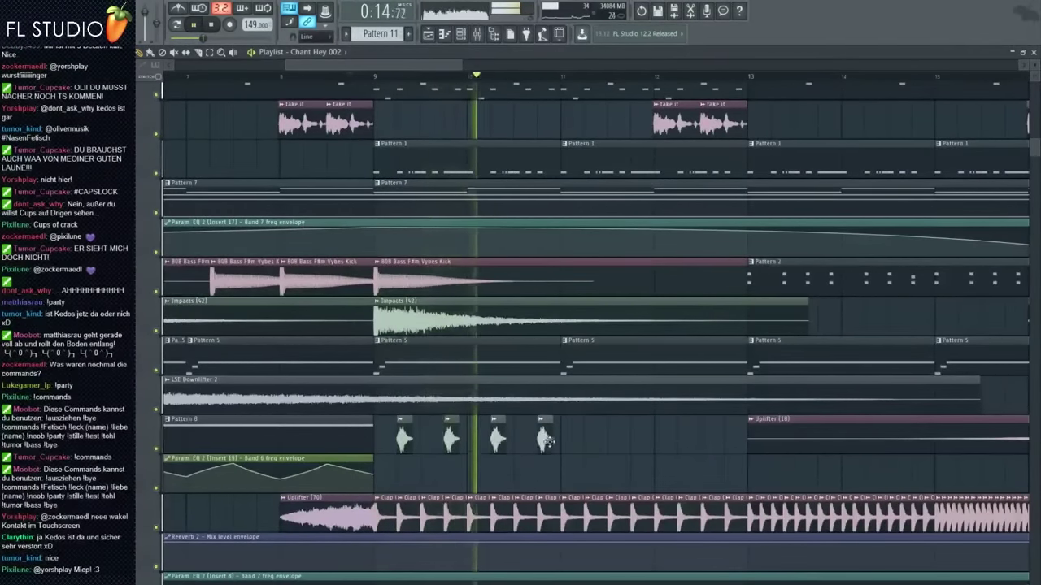
Step: Route the Chant Hey 002 sample to mixer insert 26 and lower that insert's fader slightly while auditioning it
double_click(544, 440)
key(space)
click(477, 34)
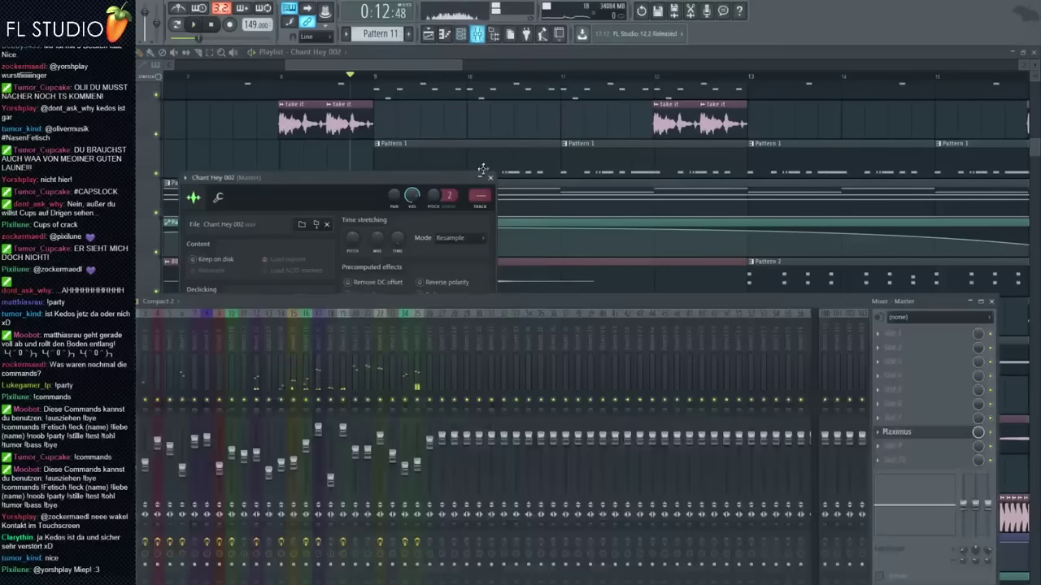
drag(480, 195, 480, 169)
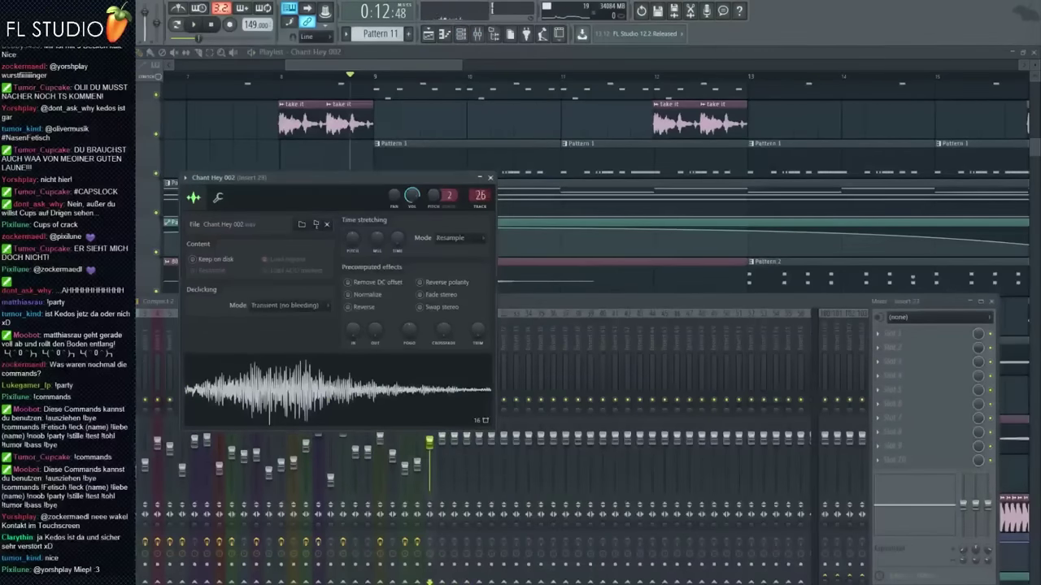
drag(436, 447, 435, 463)
key(space)
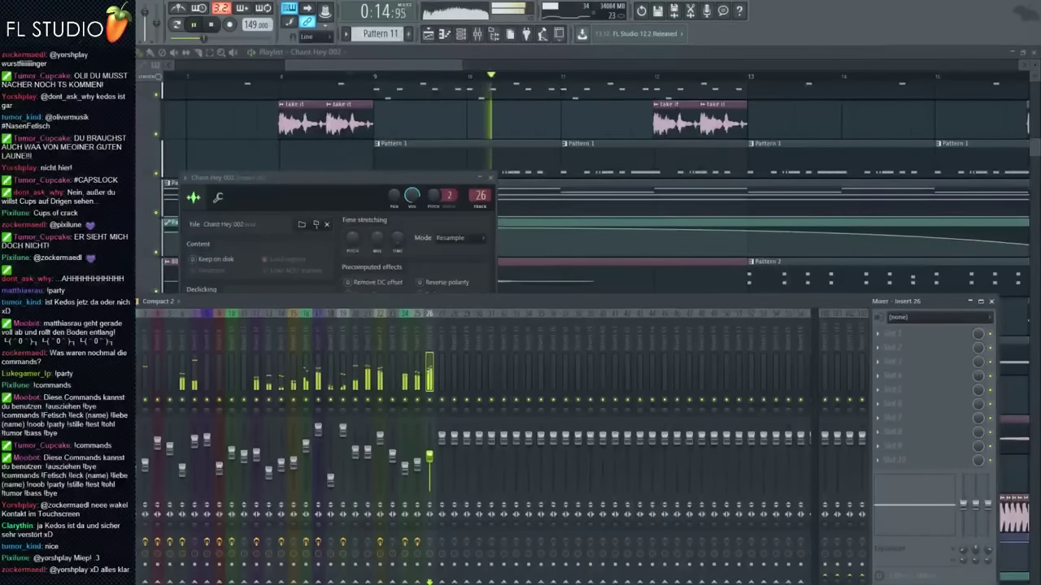
Step: Move the four chant clips from the track beneath the downlifter to the empty track below the EQ 2 (Insert 8) envelope
click(480, 272)
click(560, 175)
click(327, 78)
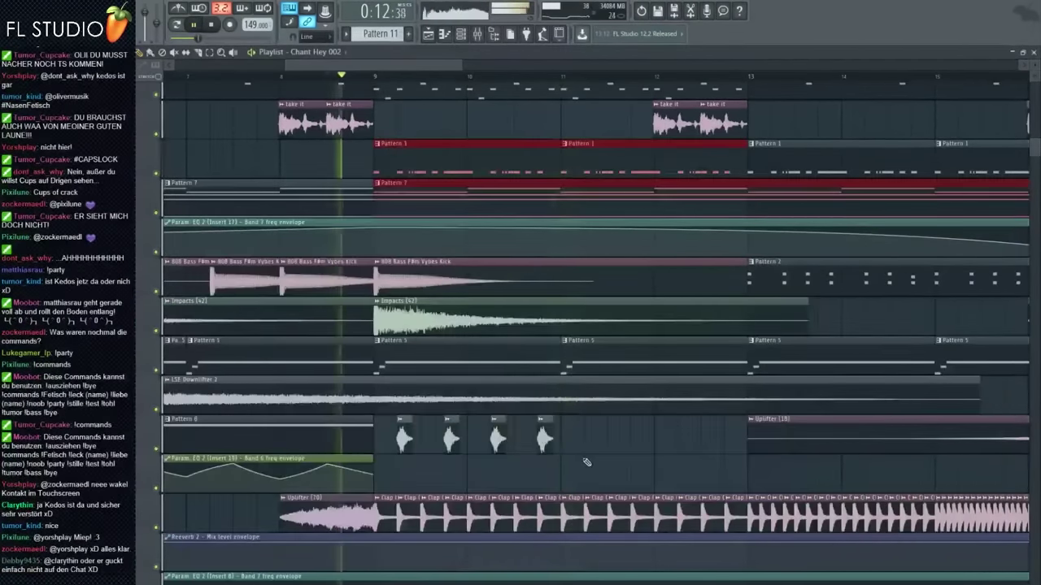
drag(565, 453, 405, 418)
key(space)
scroll(402, 431, down, 4)
drag(402, 292, 402, 479)
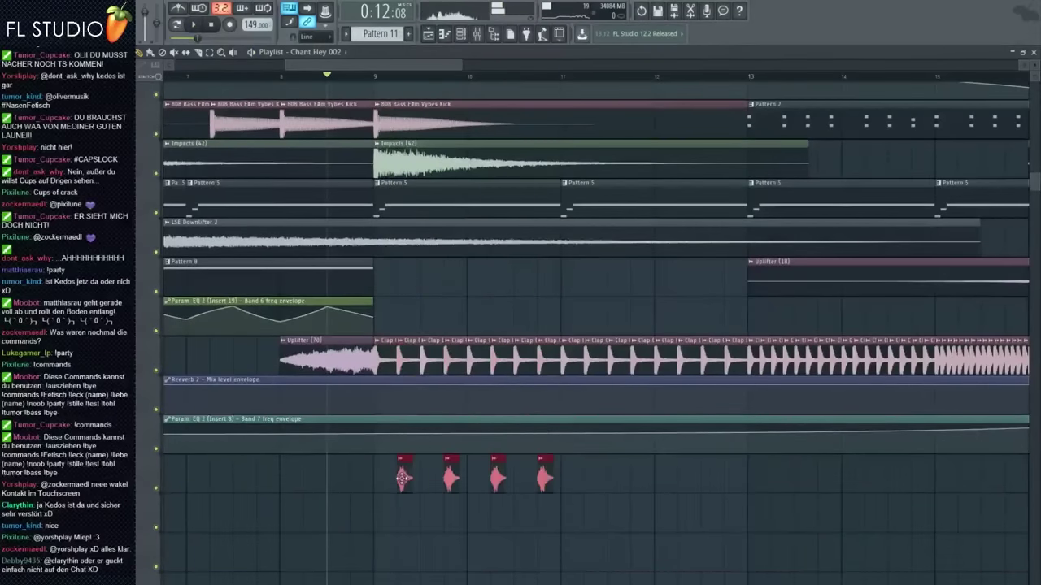
Step: Raise the fader of mixer insert 26 slightly while playing the chant from before bar 9
click(477, 34)
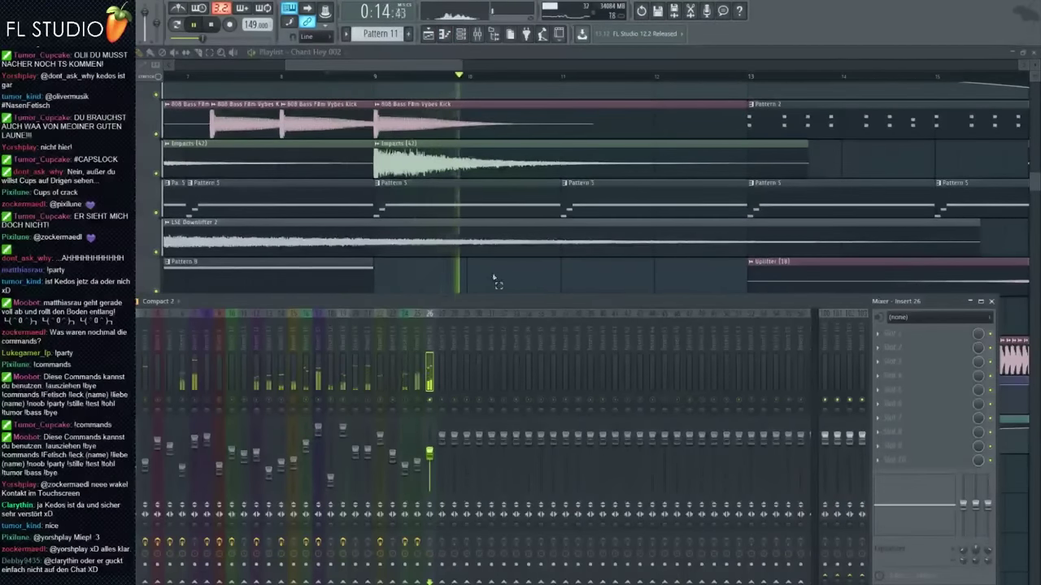
click(493, 278)
key(space)
click(479, 34)
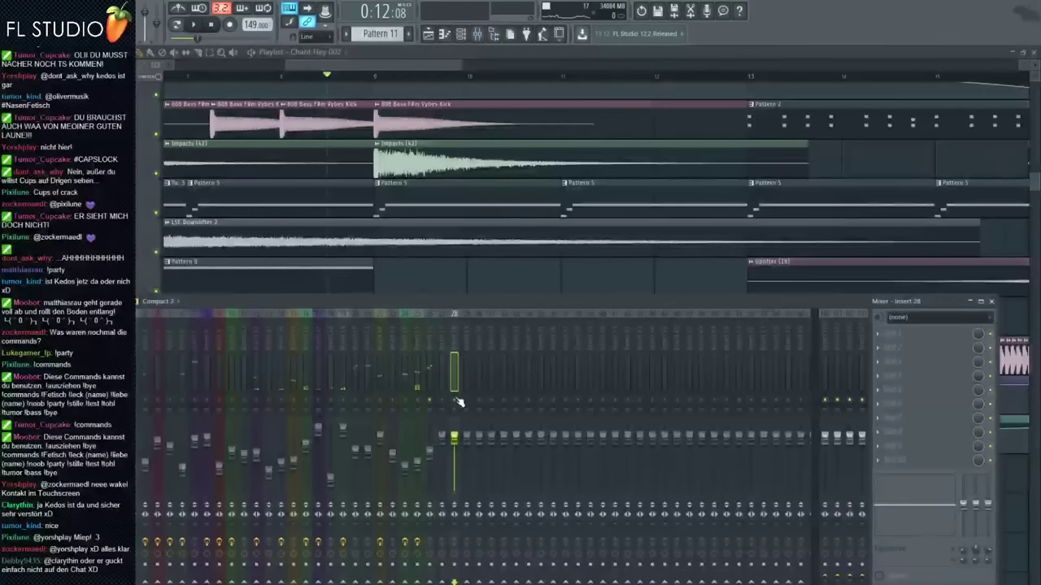
click(501, 288)
key(space)
Step: Arrange eight chant clips half a bar apart across bars 17–20 on the track of the EQ 2 (Insert 17) envelope
scroll(502, 290, down, 4)
drag(671, 475, 452, 475)
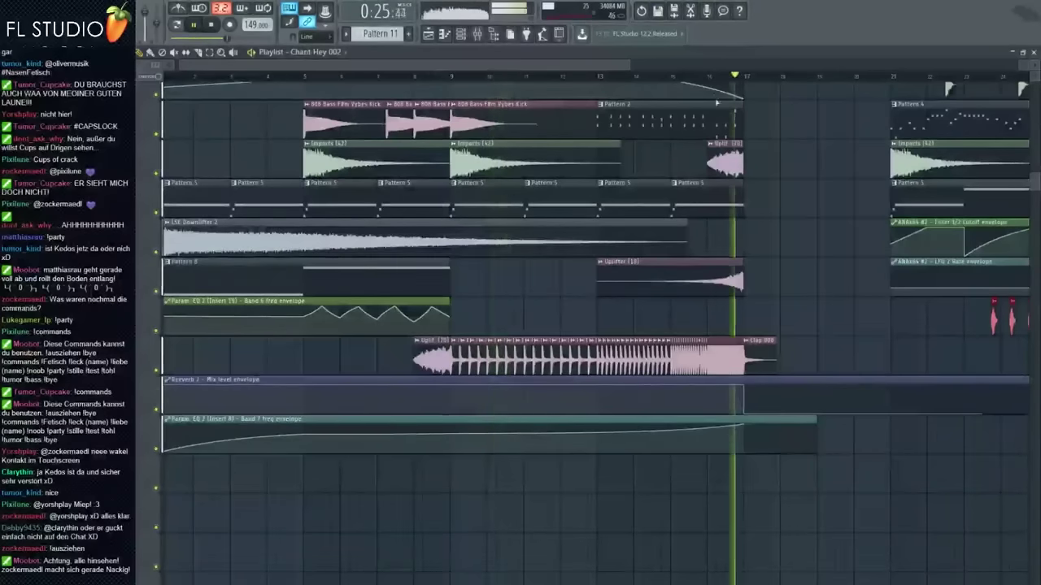
scroll(717, 103, up, 5)
scroll(527, 501, up, 4)
scroll(520, 499, down, 6)
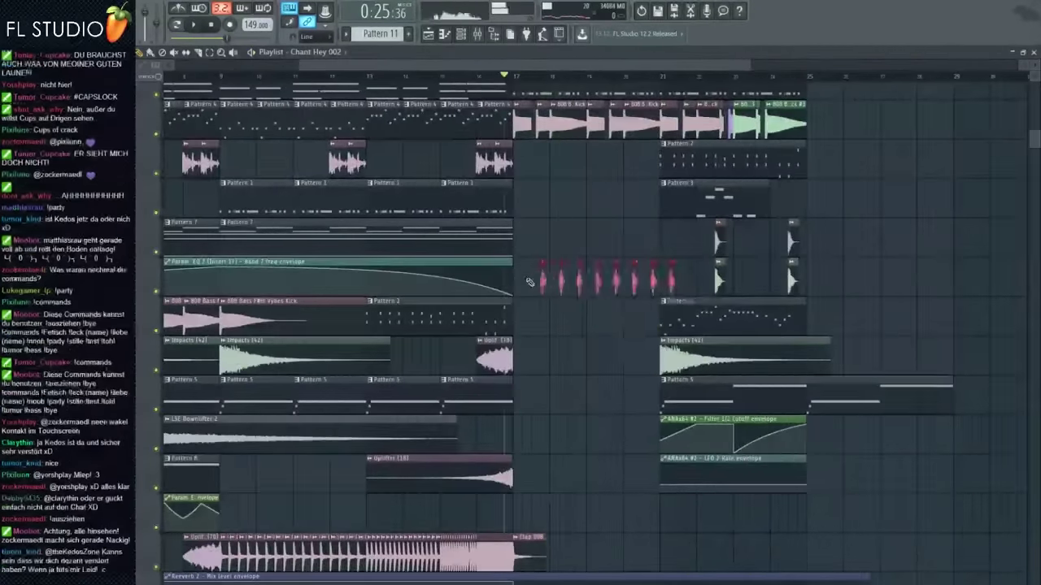
scroll(575, 279, up, 5)
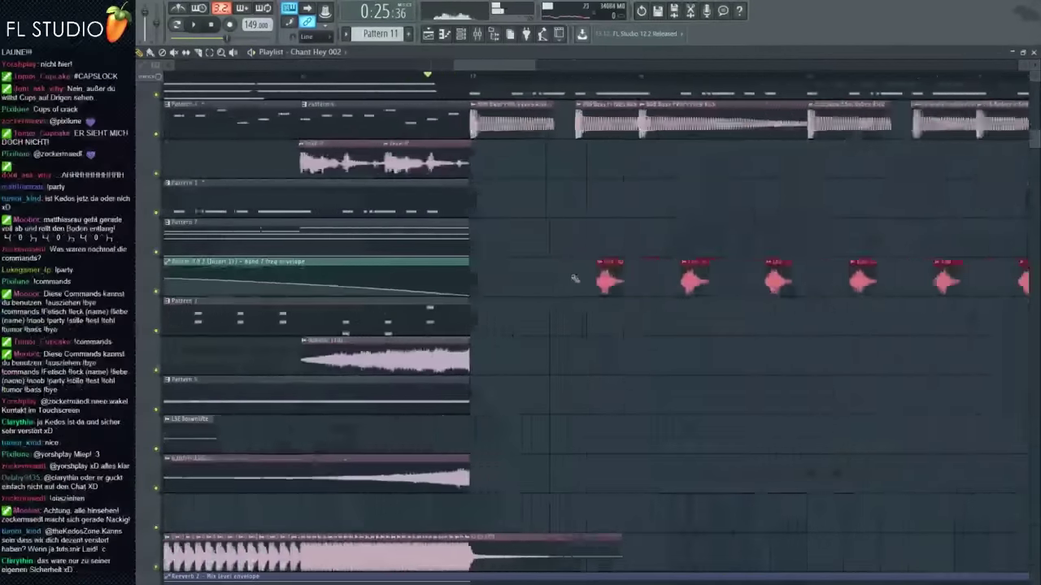
scroll(574, 279, up, 1)
Step: Play the drop from just before bar 17 to check the chant hits and their mixer level
click(517, 272)
key(space)
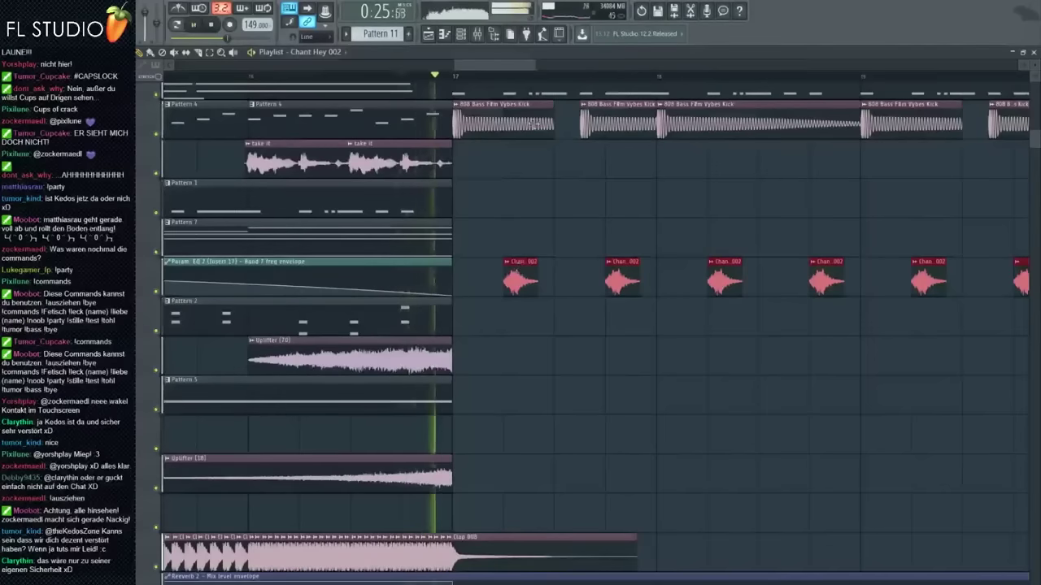
click(480, 35)
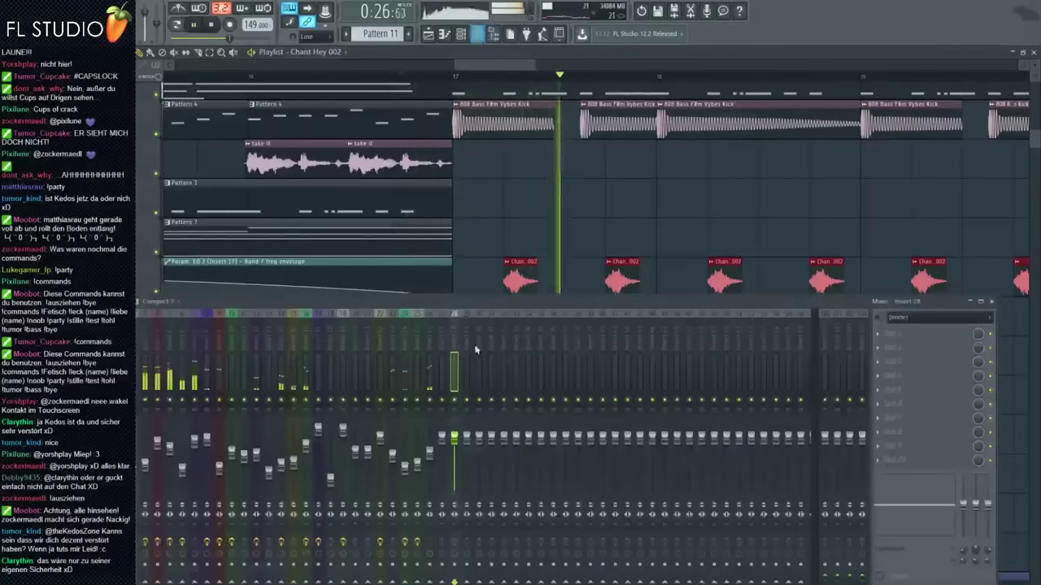
right_click(525, 232)
key(space)
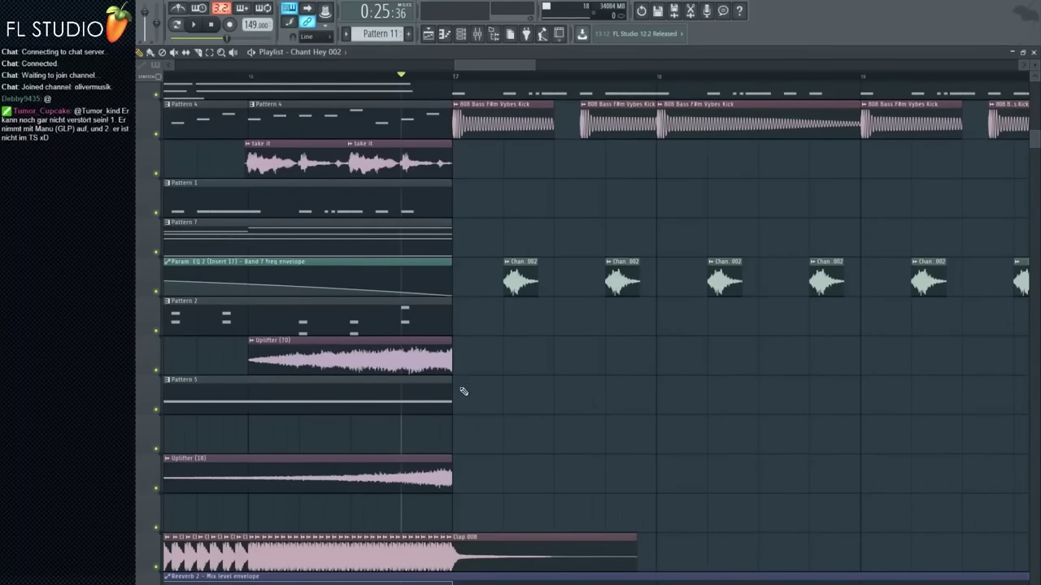
key(space)
scroll(483, 248, down, 3)
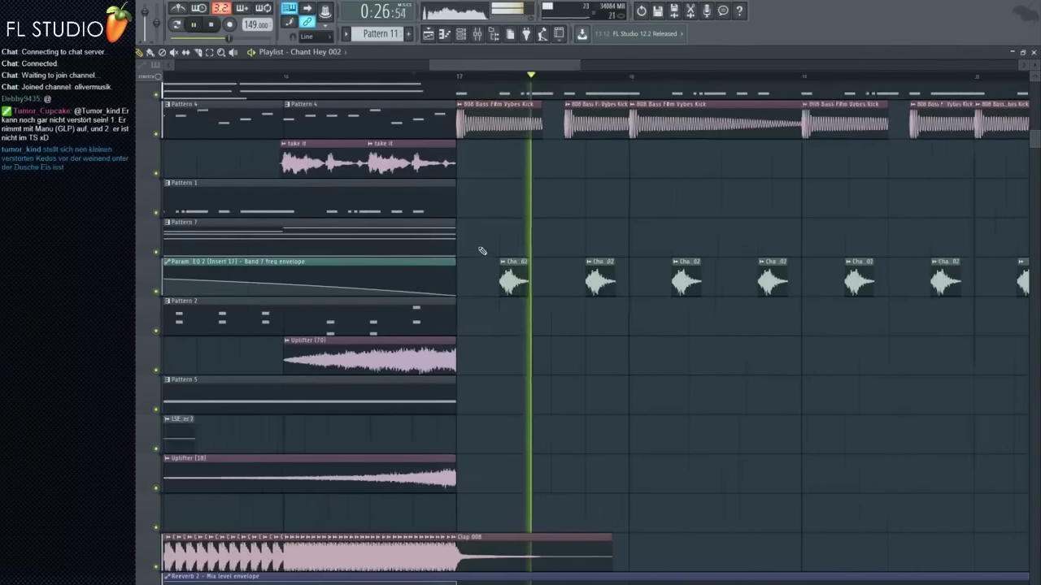
key(space)
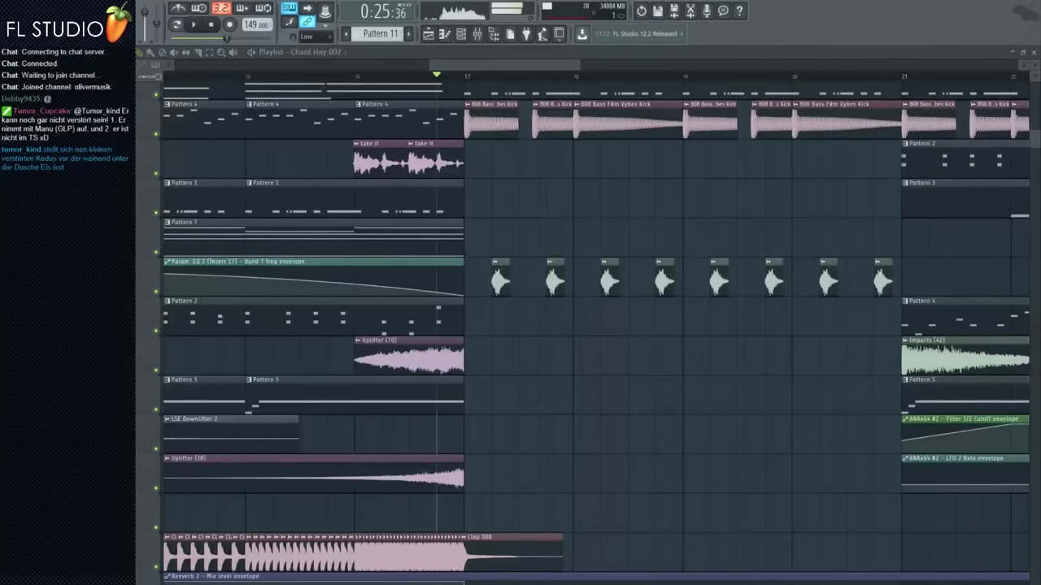
Step: Set the playback start to bar 17 and raise the Chant Hey 002 sample's time-stretching pitch slightly while auditioning it
click(467, 80)
key(space)
double_click(499, 281)
key(space)
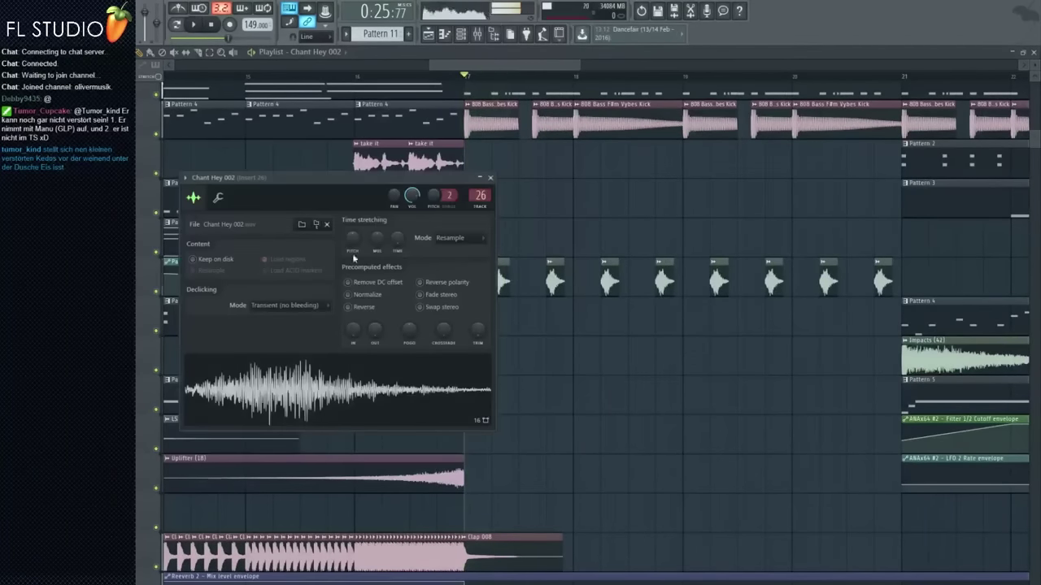
drag(351, 243, 350, 235)
key(space)
key(space)
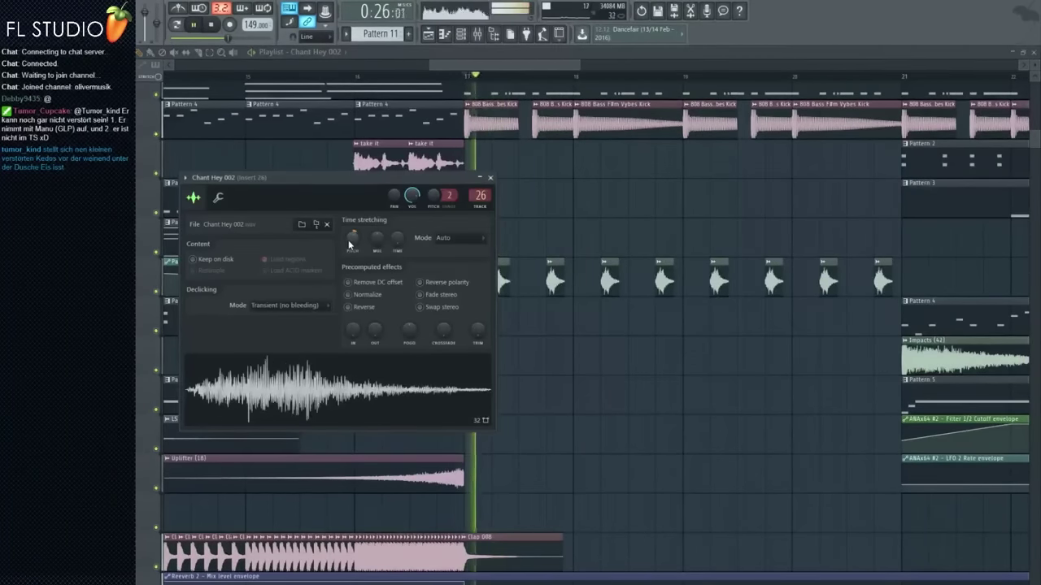
key(space)
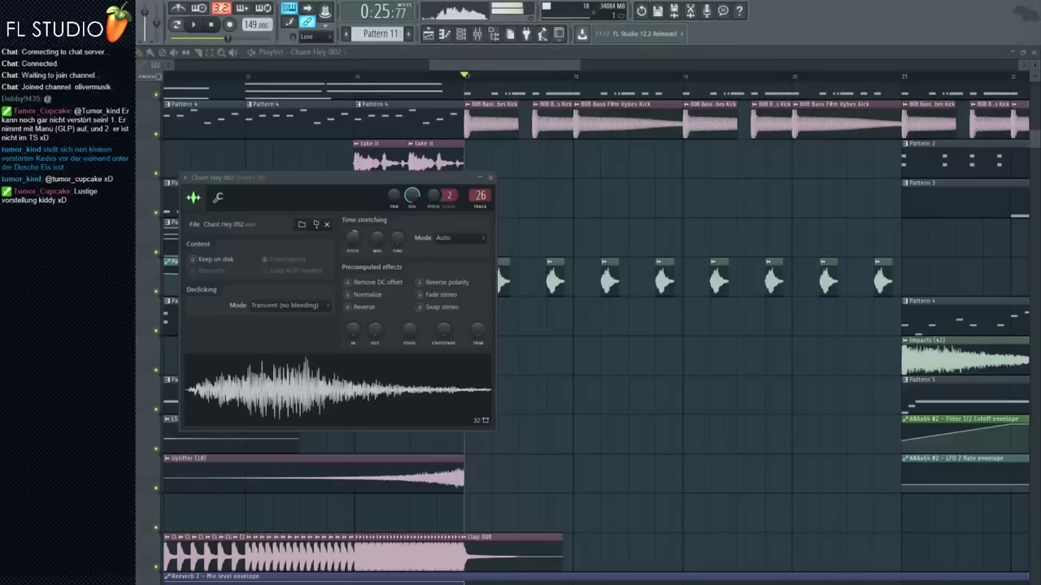
Step: Try the Chant What 001 Who Tha Boss sample in place of Chant Hey 002, with a lower fader on insert 26
drag(330, 393, 331, 392)
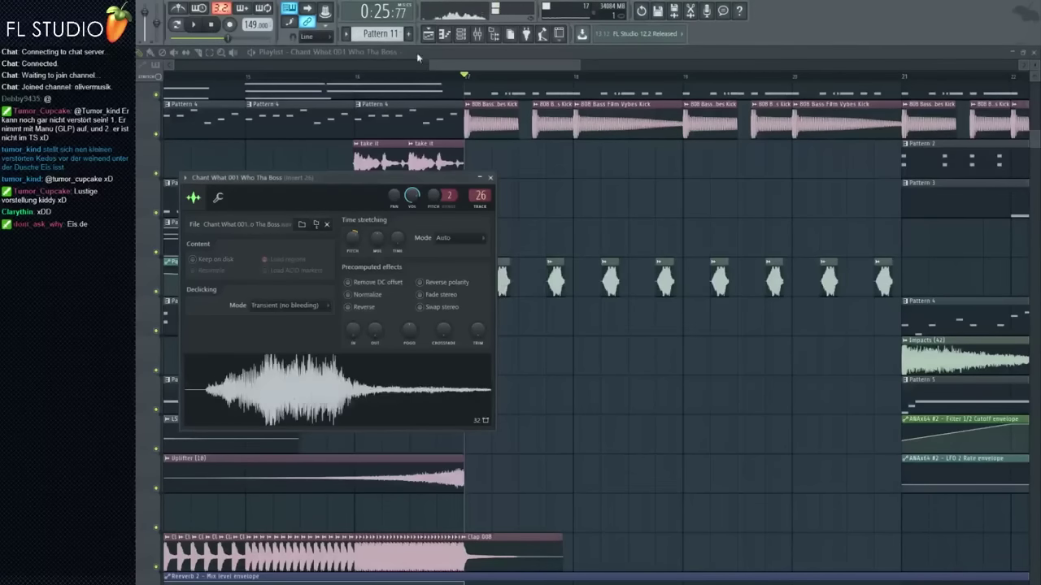
key(space)
key(F9)
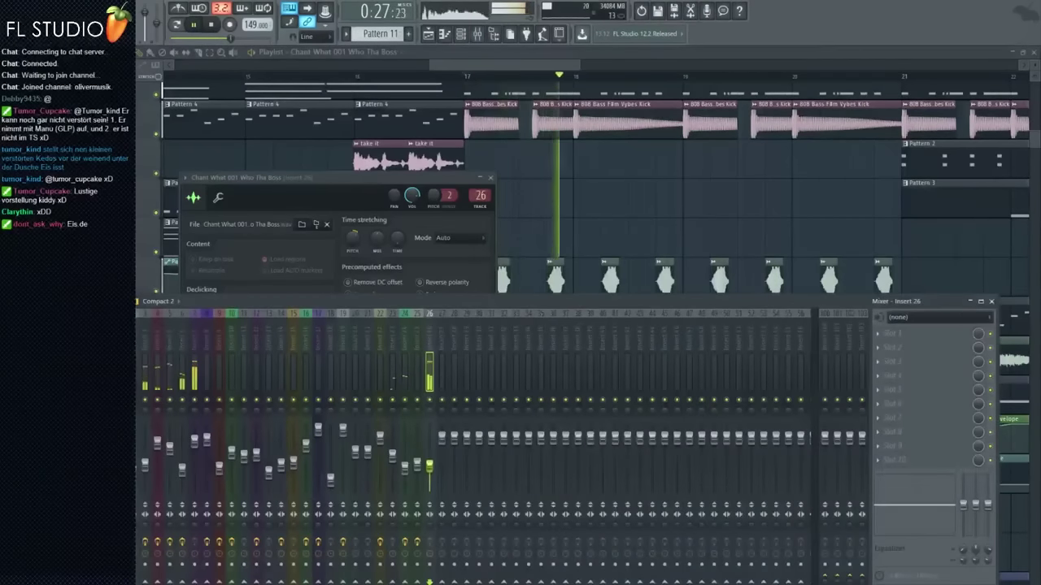
key(F9)
key(space)
Step: Reset the chant sample's time-stretching pitch and audition it from bar 17
click(364, 247)
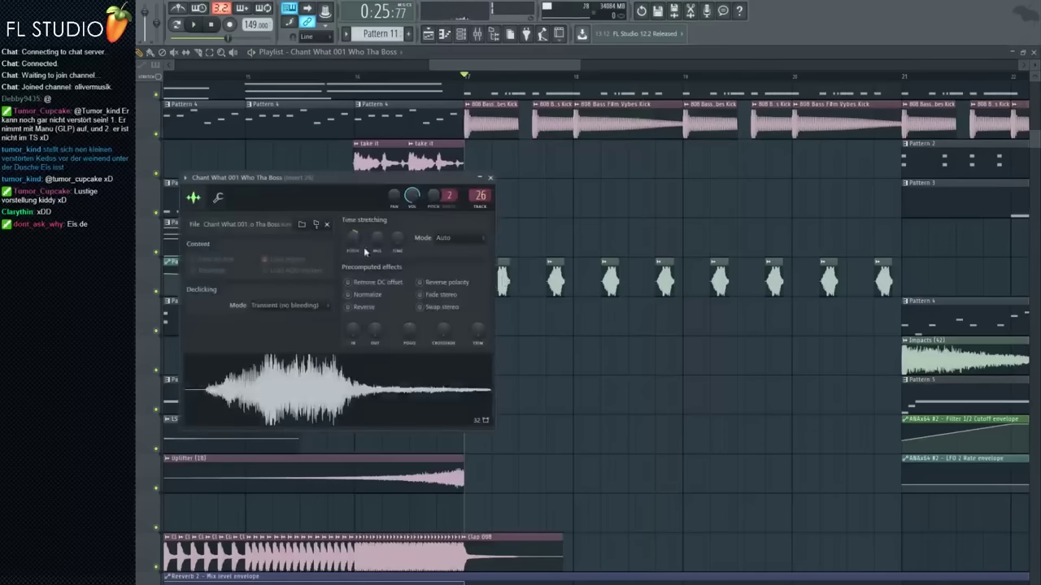
key(space)
key(space)
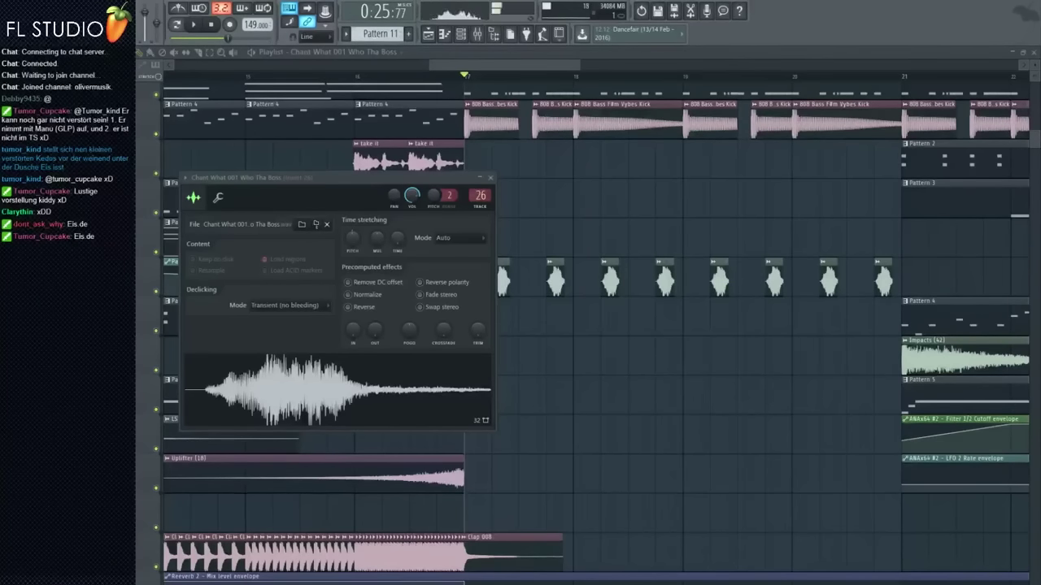
Step: Try the Chant What 006 sample in the same channel and raise the insert 26 fader slightly
drag(271, 394, 271, 393)
key(space)
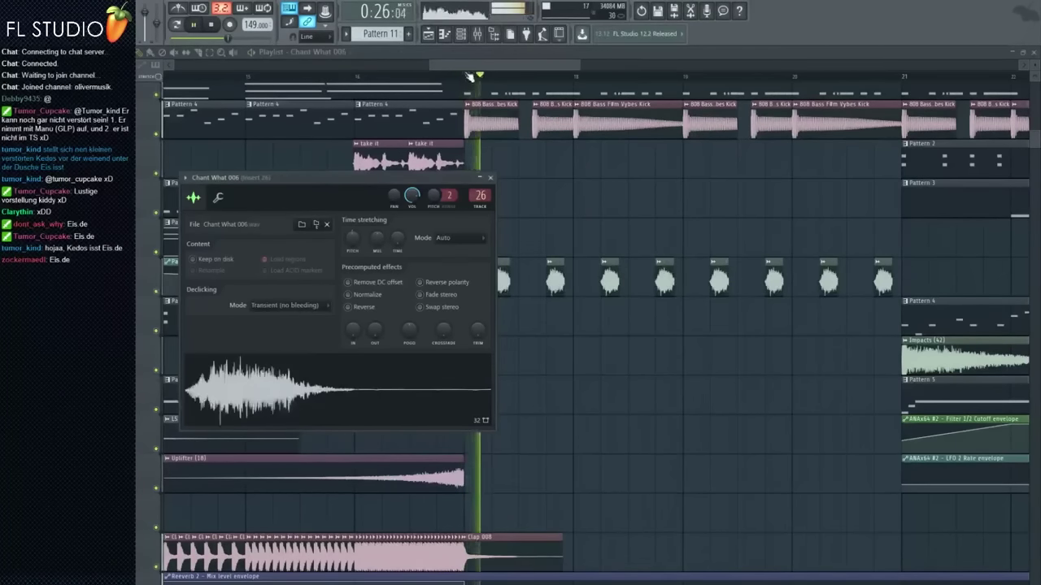
key(F9)
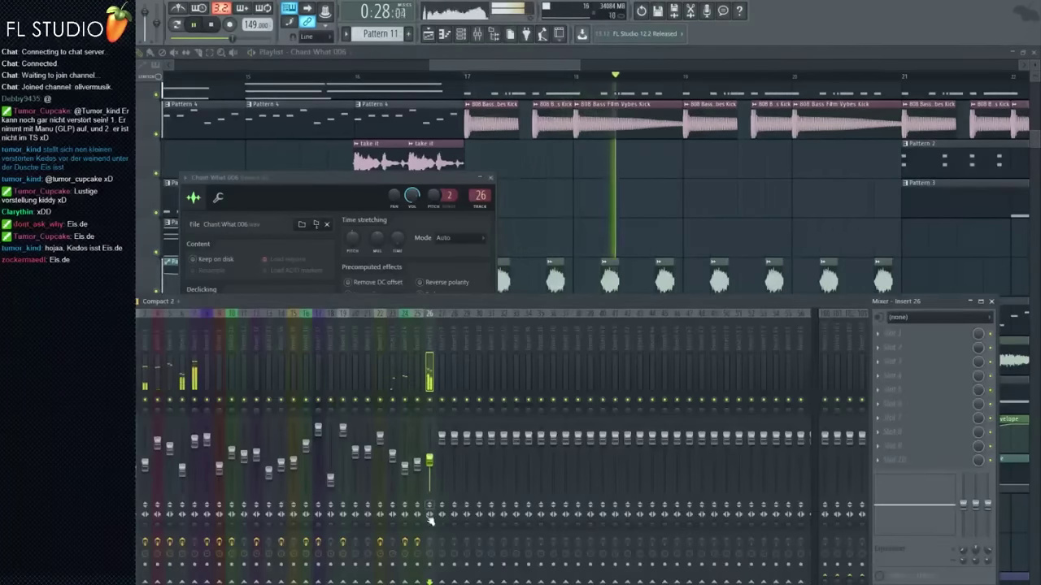
Step: Replace the chant channel's sample with Chant What 002 and raise the insert 26 fader slightly
click(318, 181)
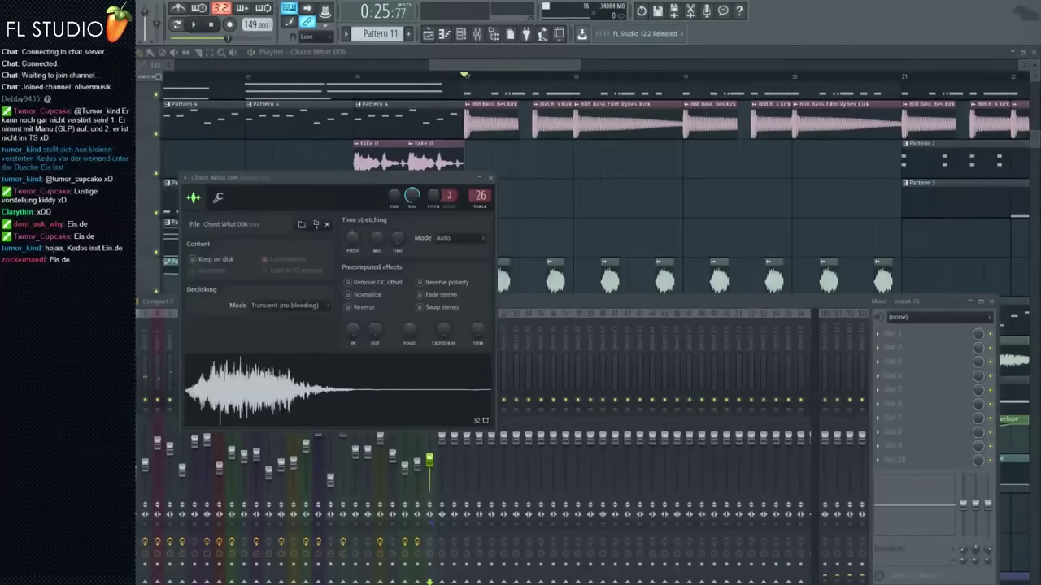
drag(90, 382, 327, 409)
click(431, 465)
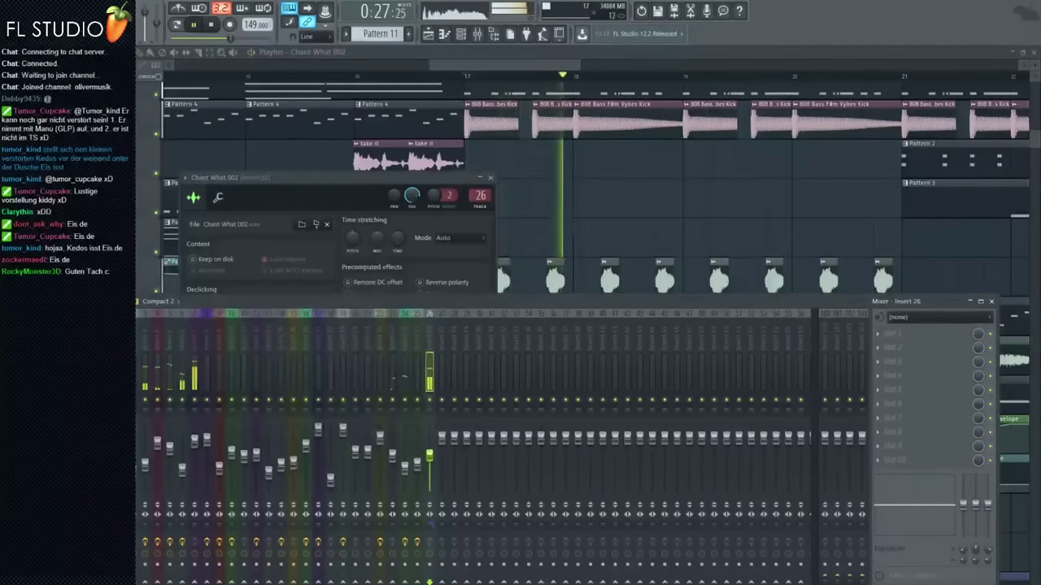
Step: Move the eight Chant What 002 clips from bars 17–20 to bars 21–24 on the empty track below the LFO 2 Rate envelope
ctrl+click(578, 214)
scroll(578, 242, down, 3)
drag(738, 283, 548, 279)
scroll(543, 279, up, 3)
ctrl+click(553, 322)
scroll(551, 317, down, 3)
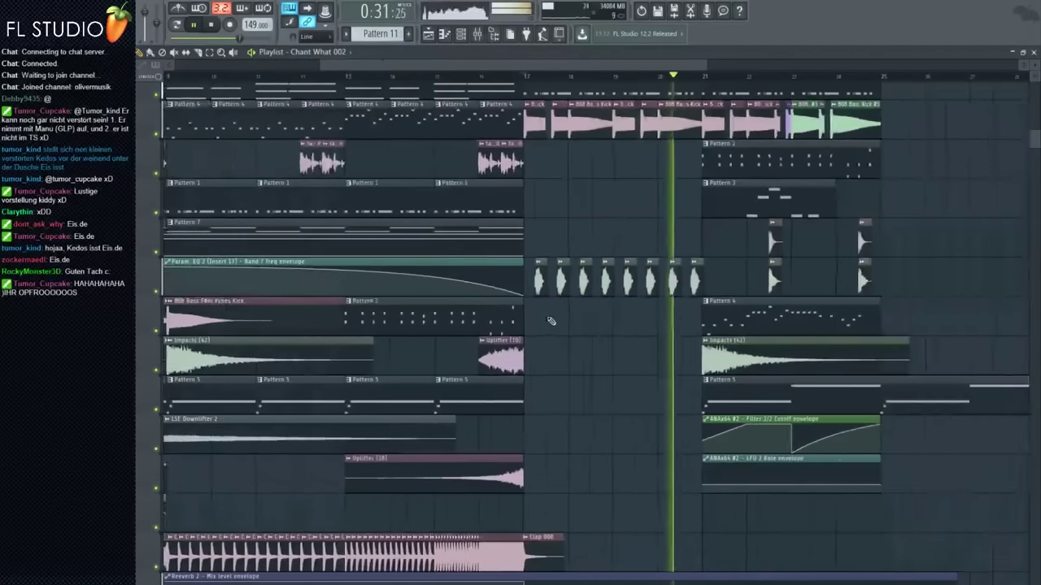
scroll(670, 325, up, 3)
scroll(761, 282, down, 1)
drag(753, 282, 755, 518)
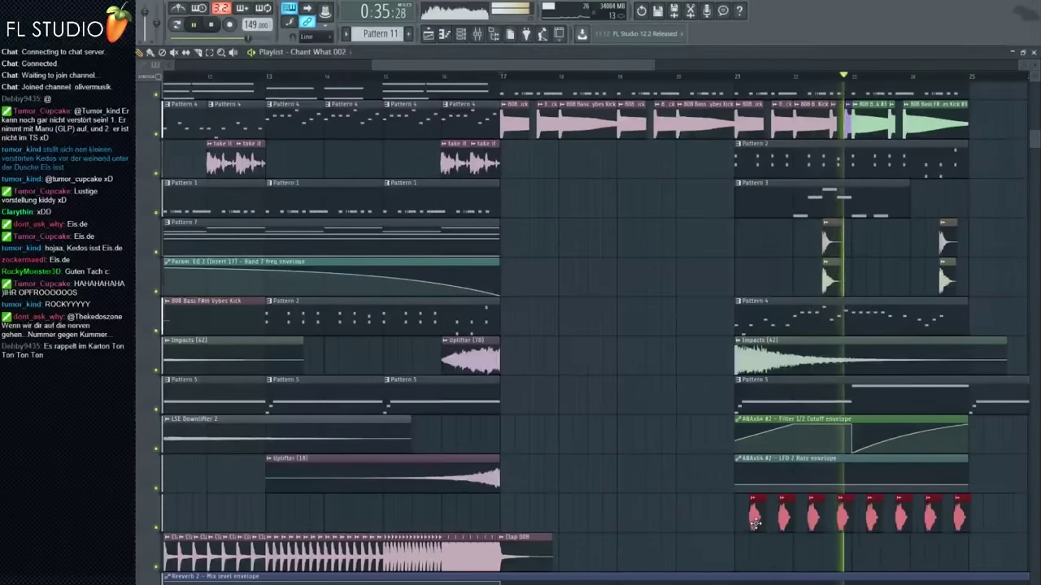
Step: Check the chant's mixer level, play the arrangement from about bar 7 and examine the upper playlist tracks
key(F9)
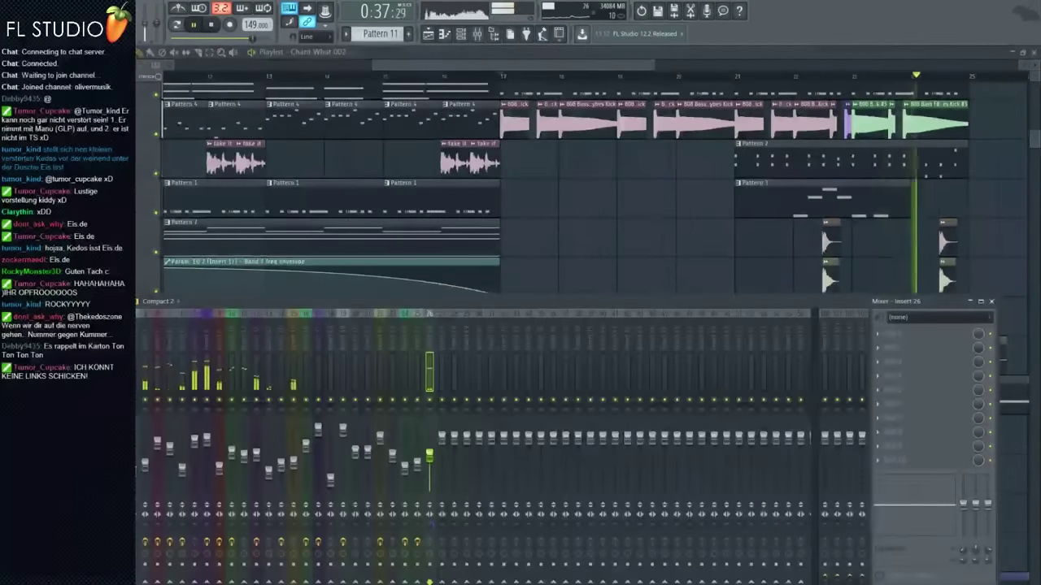
click(614, 189)
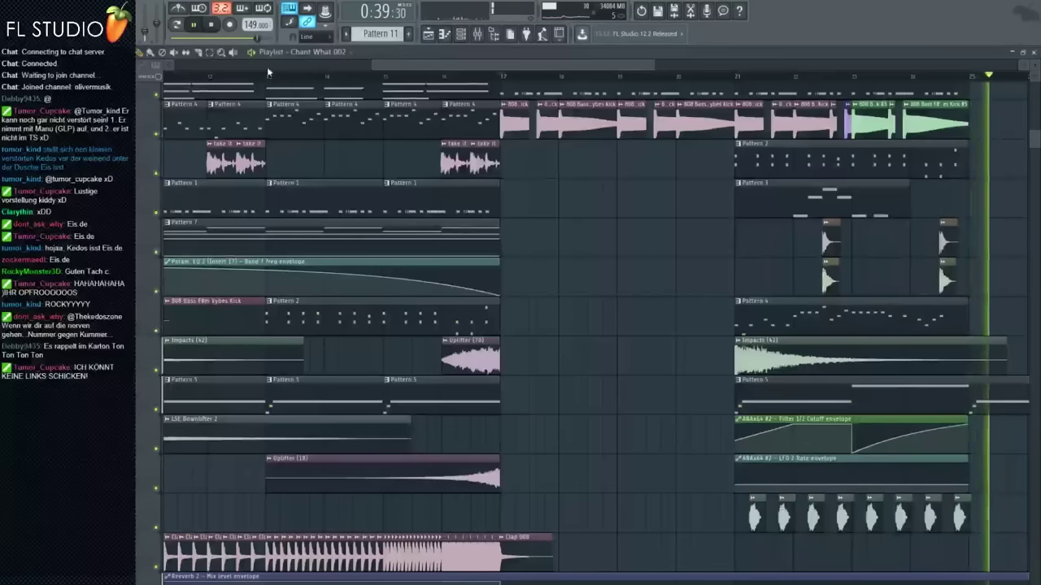
click(243, 75)
scroll(258, 75, down, 4)
click(289, 74)
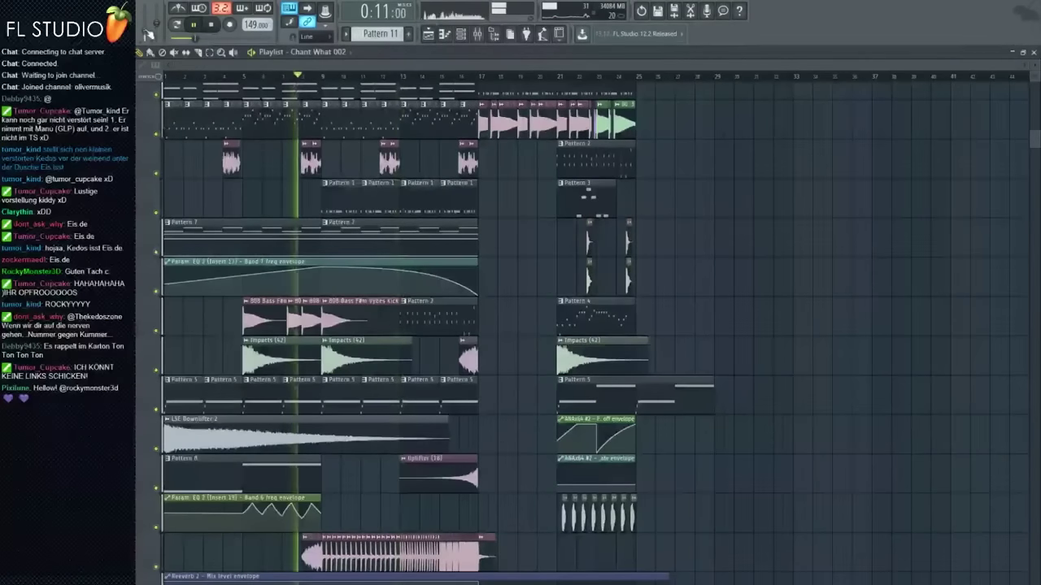
scroll(447, 300, up, 5)
scroll(406, 298, up, 5)
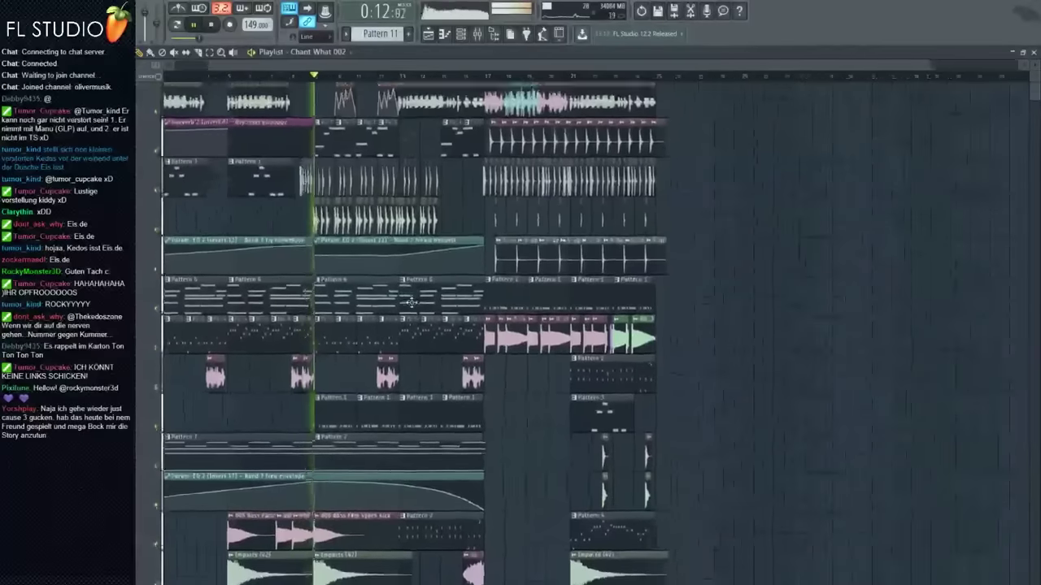
scroll(399, 262, up, 2)
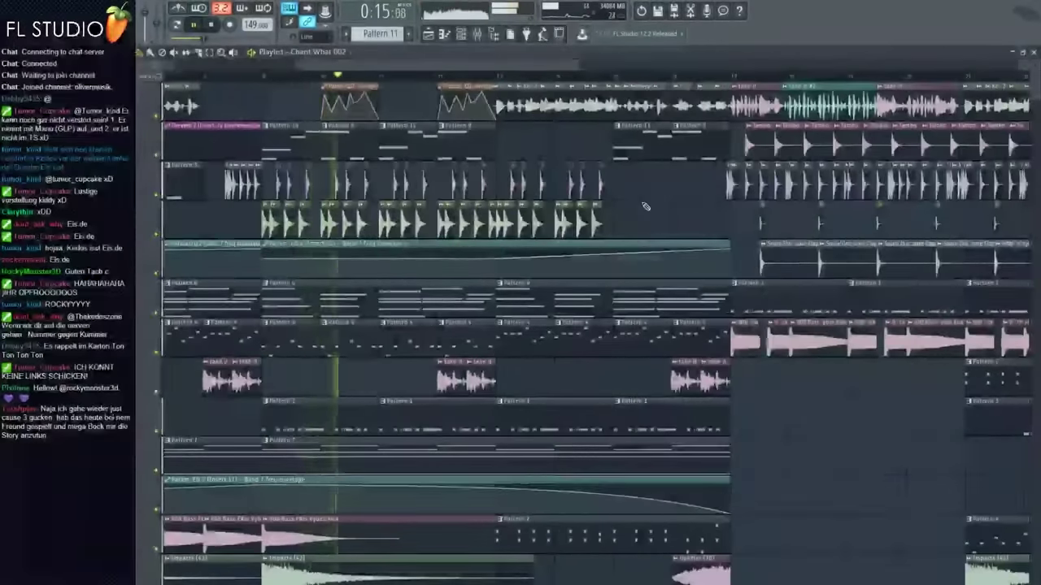
Step: Place a copy of Pattern 3 at bar 14 on the track with the take it clips and trim it to end at bar 15
scroll(643, 213, down, 1)
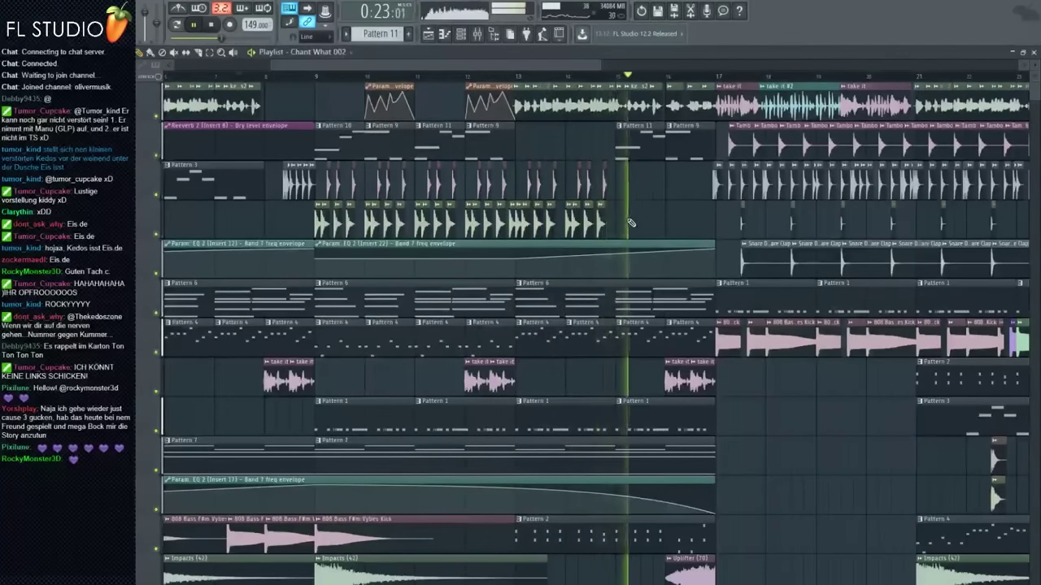
scroll(630, 229, down, 1)
click(500, 76)
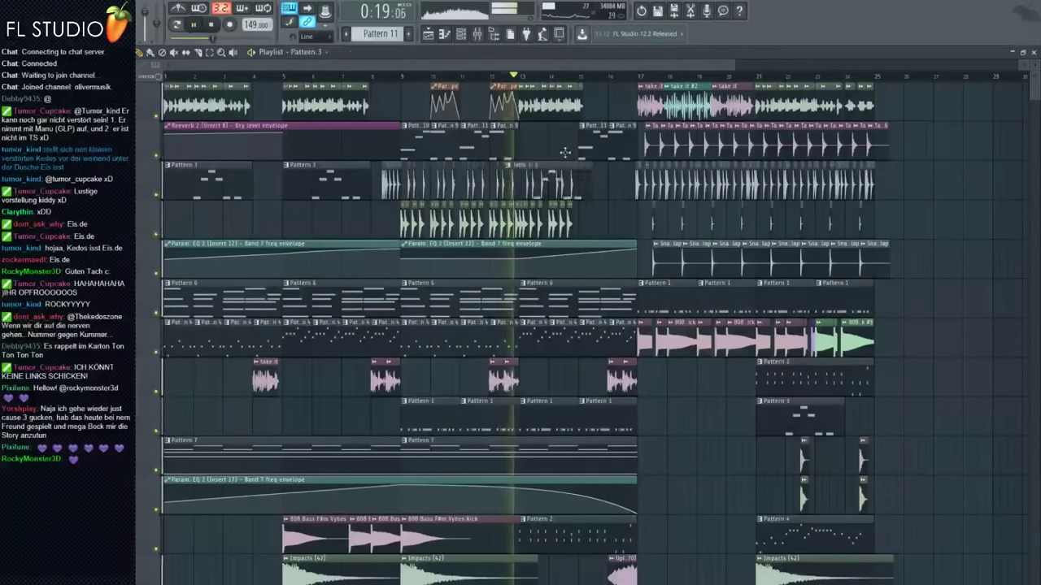
drag(565, 152, 572, 146)
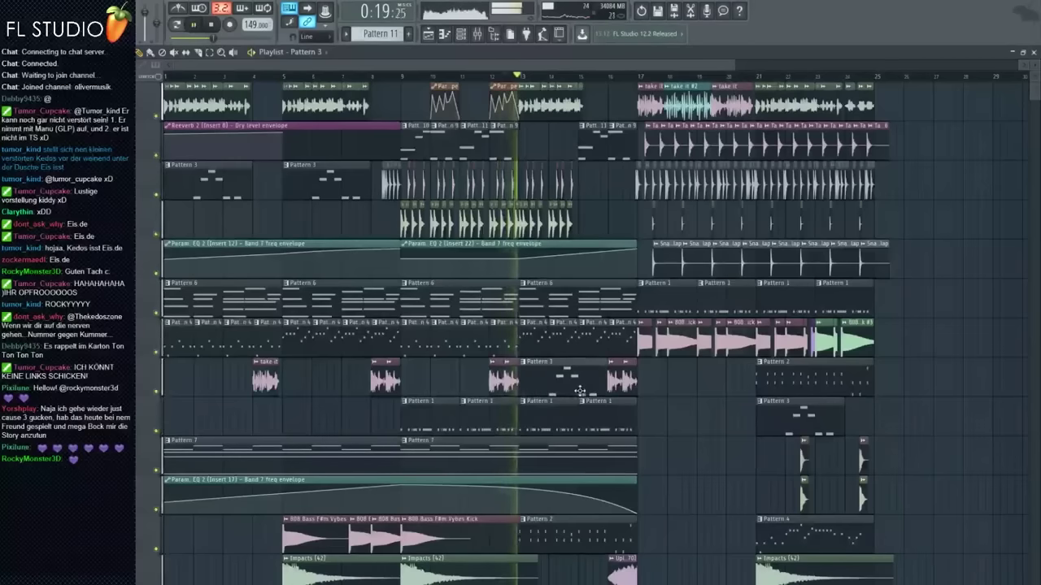
drag(526, 389, 554, 391)
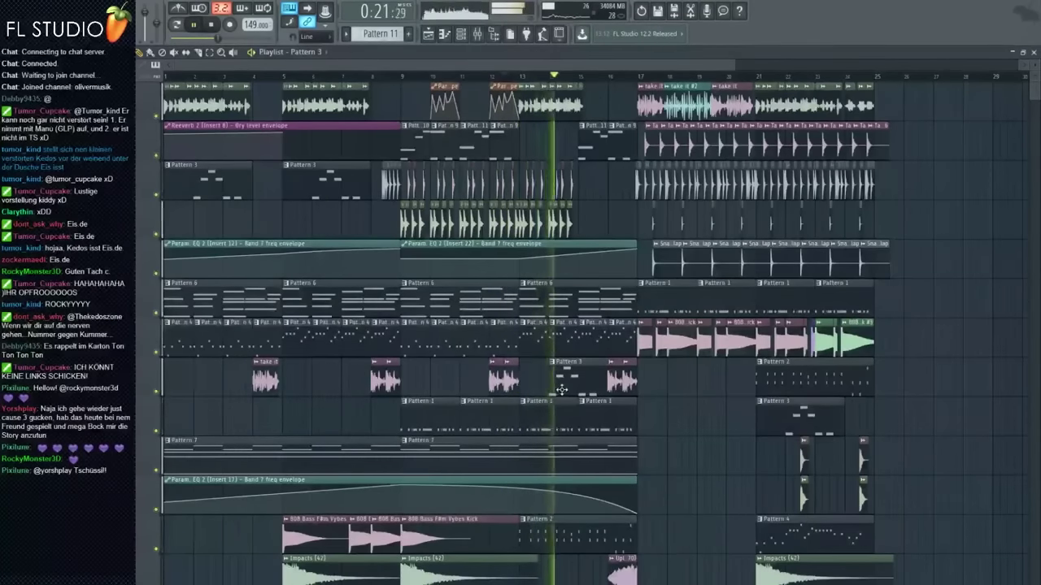
scroll(582, 393, up, 1)
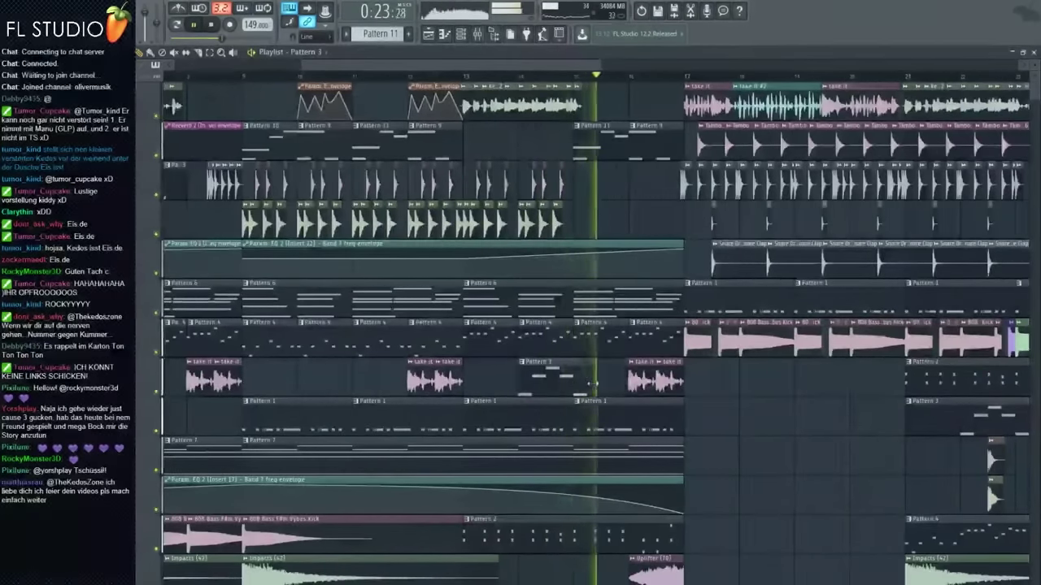
click(548, 77)
scroll(580, 103, up, 2)
drag(580, 104, 635, 103)
drag(655, 367, 570, 367)
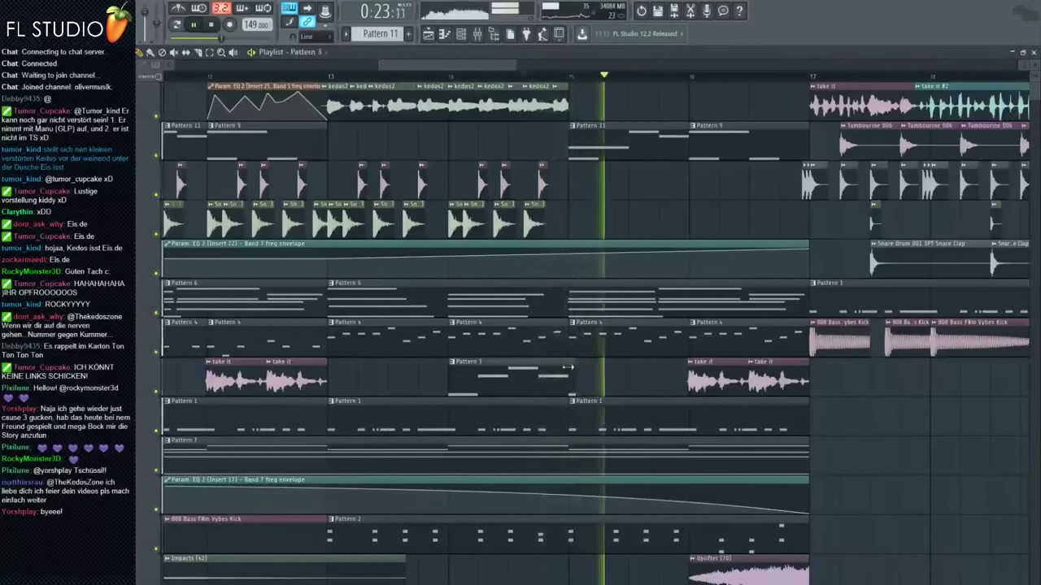
Step: Set the time selection to bars 15–17 and check the existing Fruity parametric EQ 2 on insert 24
scroll(573, 84, down, 6)
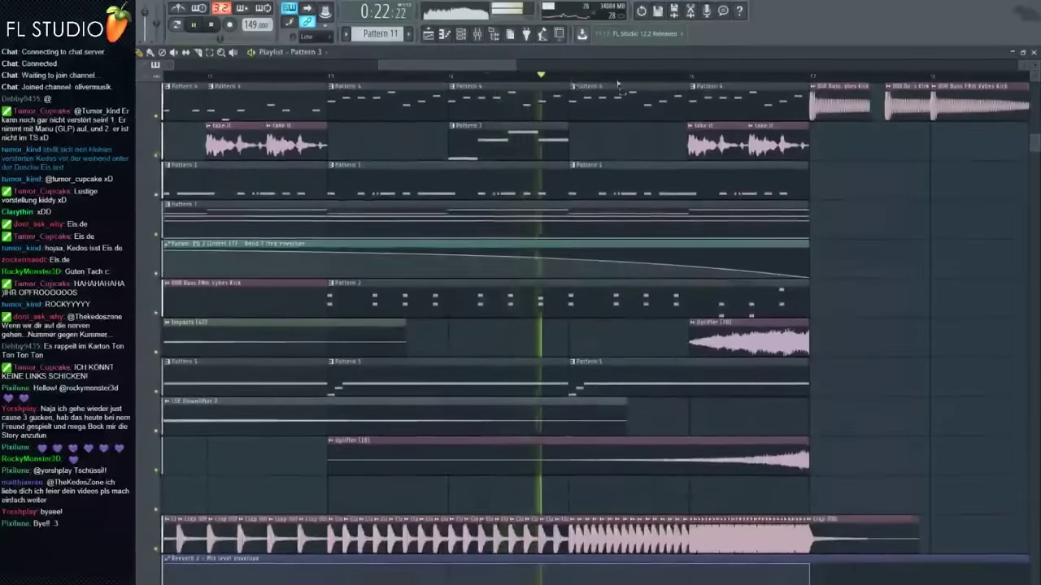
drag(595, 77, 813, 78)
key(F9)
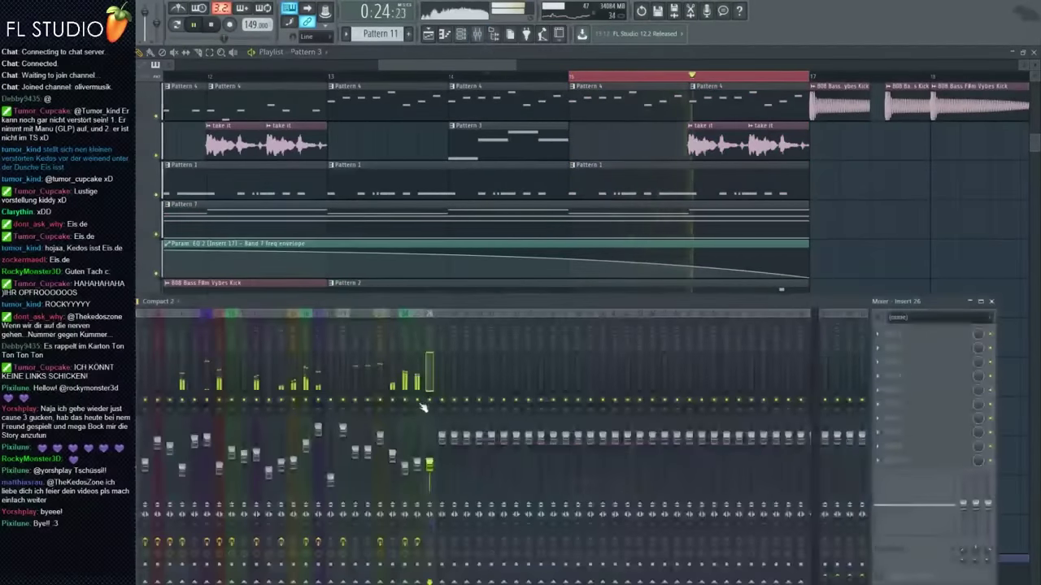
click(919, 361)
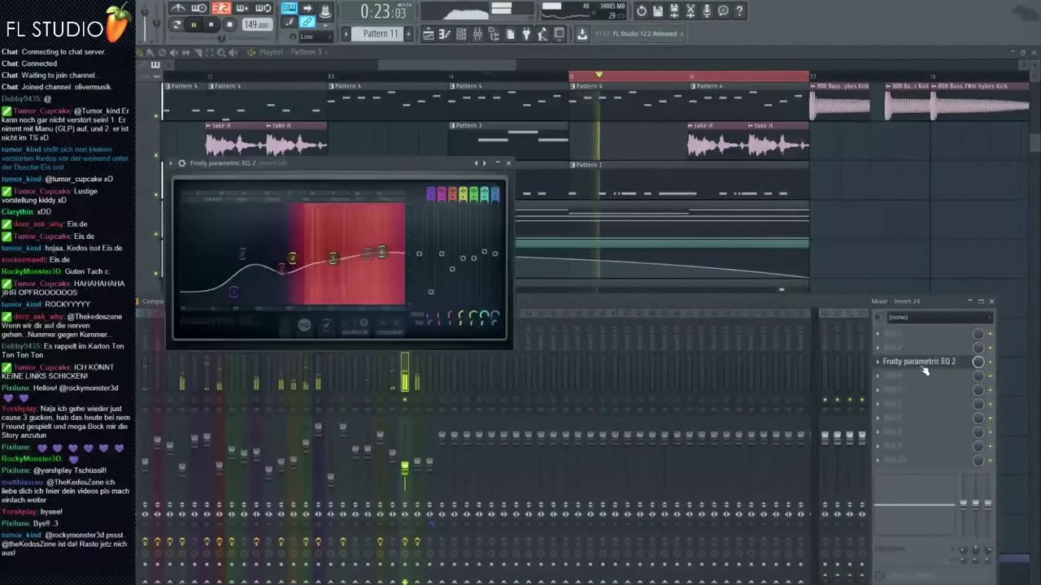
click(919, 361)
Step: Add a second Fruity parametric EQ 2 to insert 24 and load a steep high-cut preset
key(F8)
drag(762, 269, 915, 377)
key(space)
right_click(498, 177)
click(520, 204)
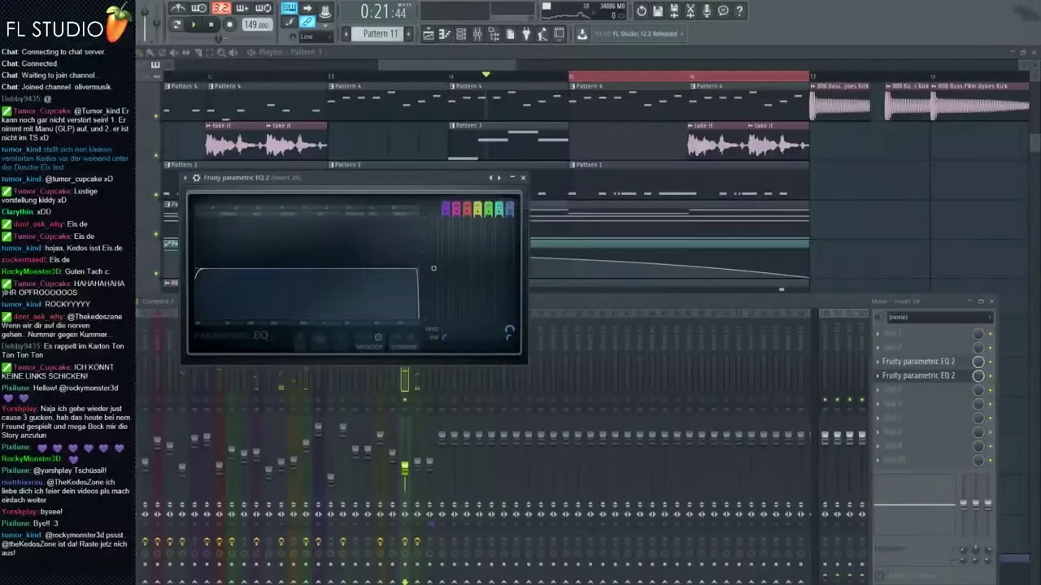
Step: Create an automation clip over bars 15–17 for the band 7 frequency of insert 24's new EQ
right_click(500, 324)
click(546, 402)
click(862, 260)
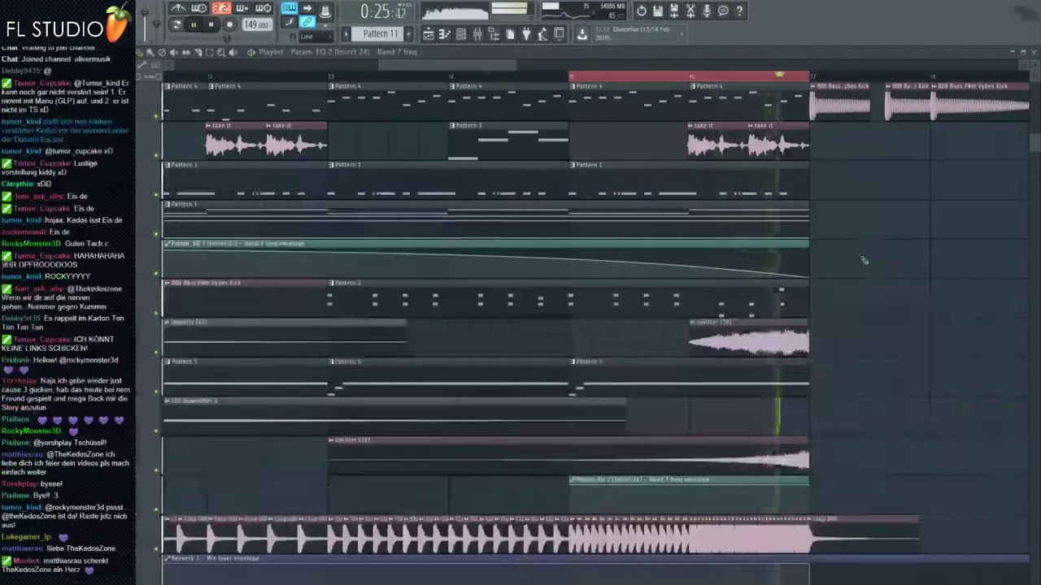
Step: Shape the insert 24 band 7 frequency envelope as a downward curve that reaches its minimum at bar 17
scroll(862, 260, down, 3)
drag(809, 250, 813, 277)
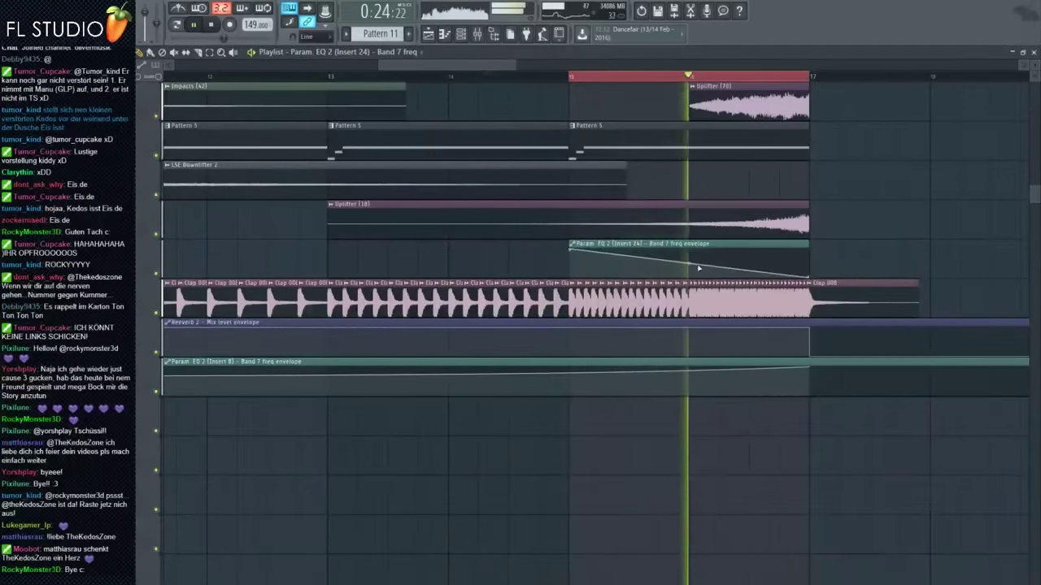
drag(689, 261, 688, 256)
scroll(460, 181, up, 4)
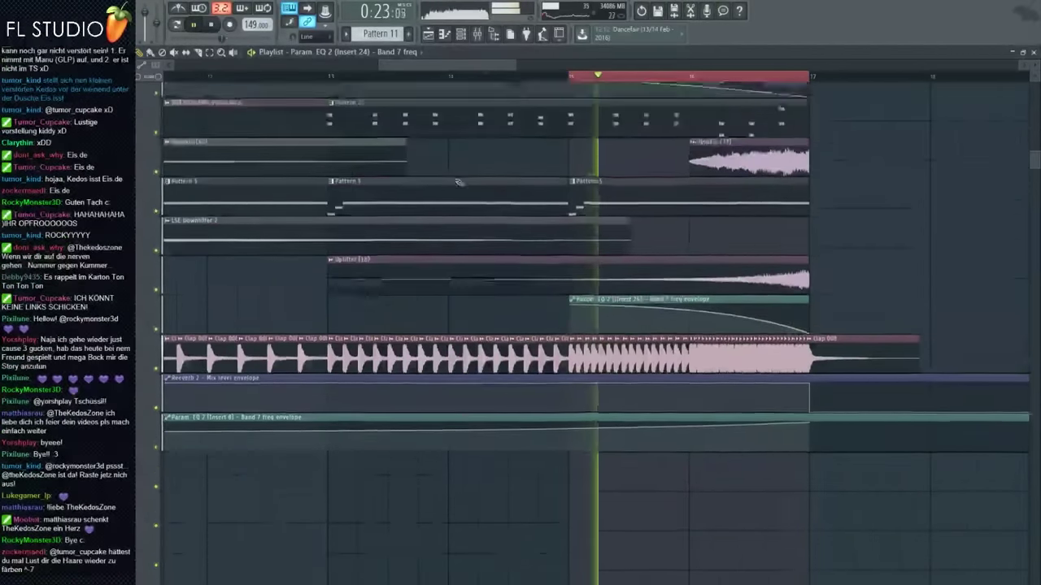
Step: Play the arrangement from about bar 8 and examine the playlist tracks from the vocals to the lowest envelopes
scroll(260, 106, down, 5)
scroll(251, 99, up, 4)
scroll(244, 86, up, 2)
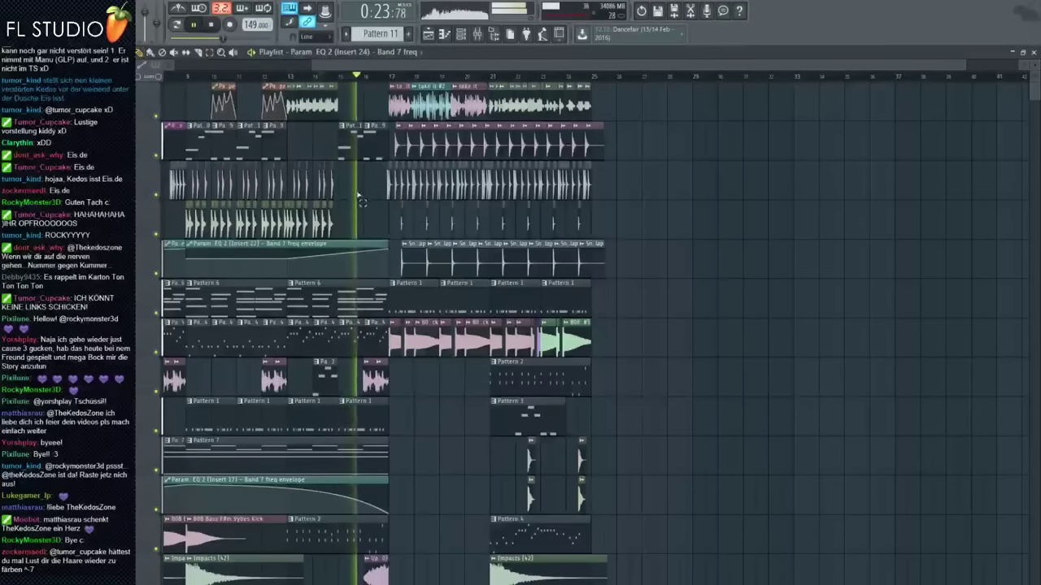
click(174, 77)
scroll(160, 309, down, 4)
scroll(158, 319, up, 4)
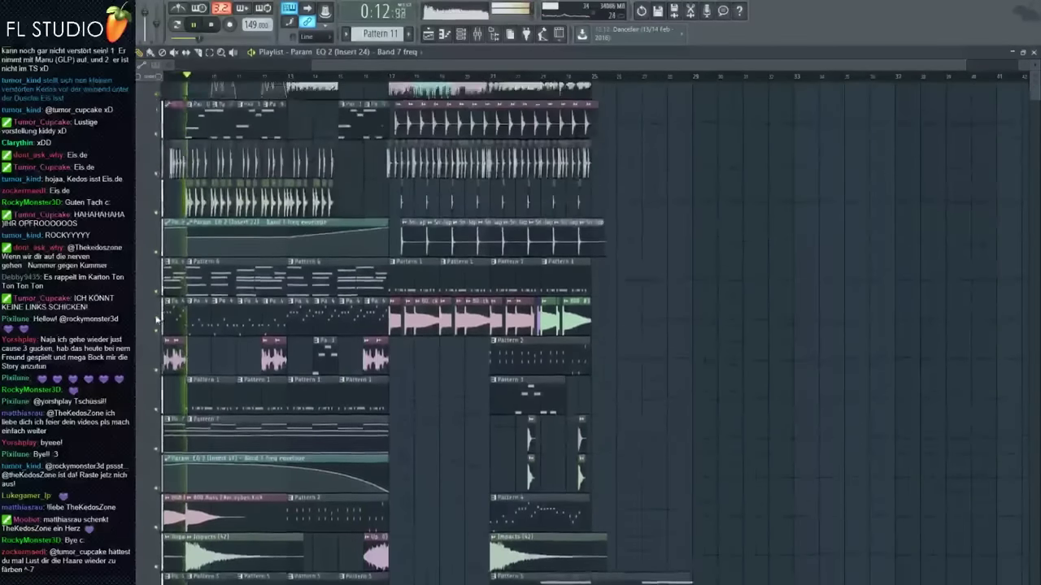
scroll(163, 317, down, 5)
scroll(166, 314, up, 2)
Step: Copy the 808 Bass F#m Vybes Kick #3 group from before bar 25 to bars 13–15 on the empty track below the insert 8 EQ envelope
drag(748, 145, 345, 501)
scroll(325, 473, down, 2)
scroll(314, 451, up, 1)
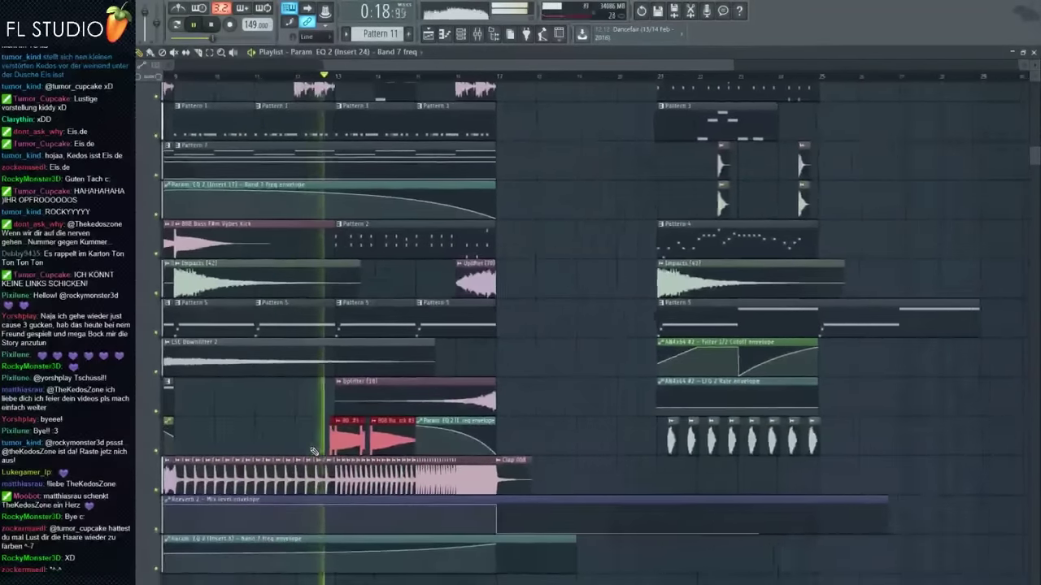
ctrl+click(313, 427)
scroll(313, 427, up, 2)
drag(481, 443, 355, 435)
scroll(407, 407, down, 2)
drag(480, 364, 477, 548)
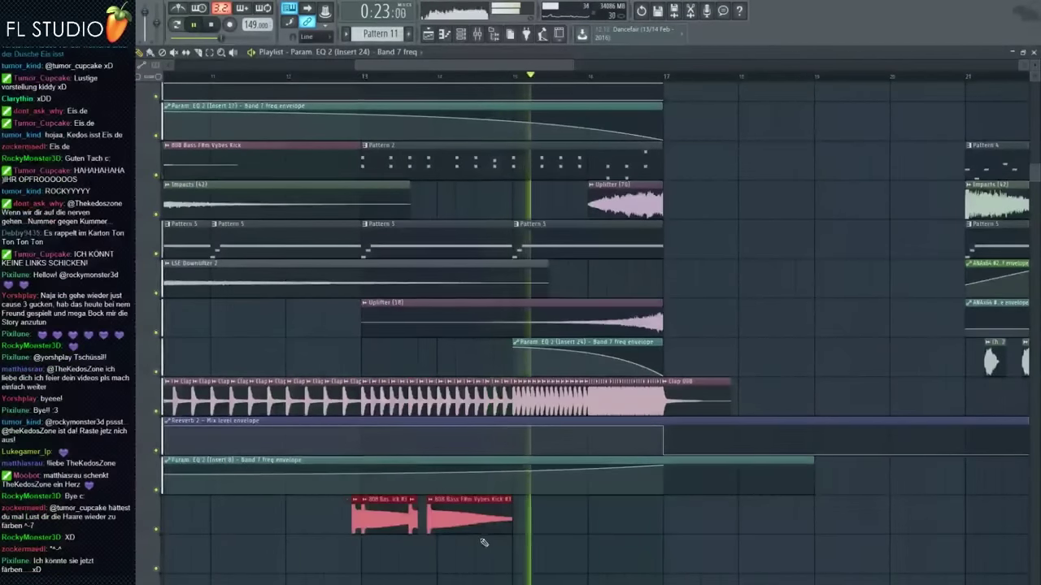
Step: Duplicate the 808 kick group to bars 15–17 one track lower and delete its short leading clip
key(ctrl+b)
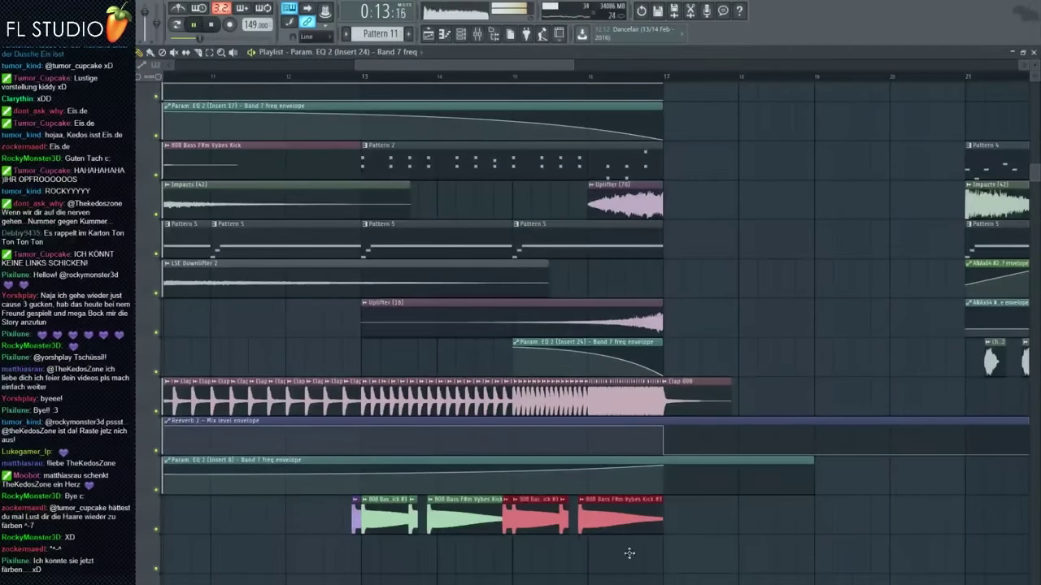
drag(629, 553, 628, 569)
scroll(585, 488, up, 4)
scroll(520, 455, down, 7)
ctrl+click(493, 458)
scroll(492, 458, up, 3)
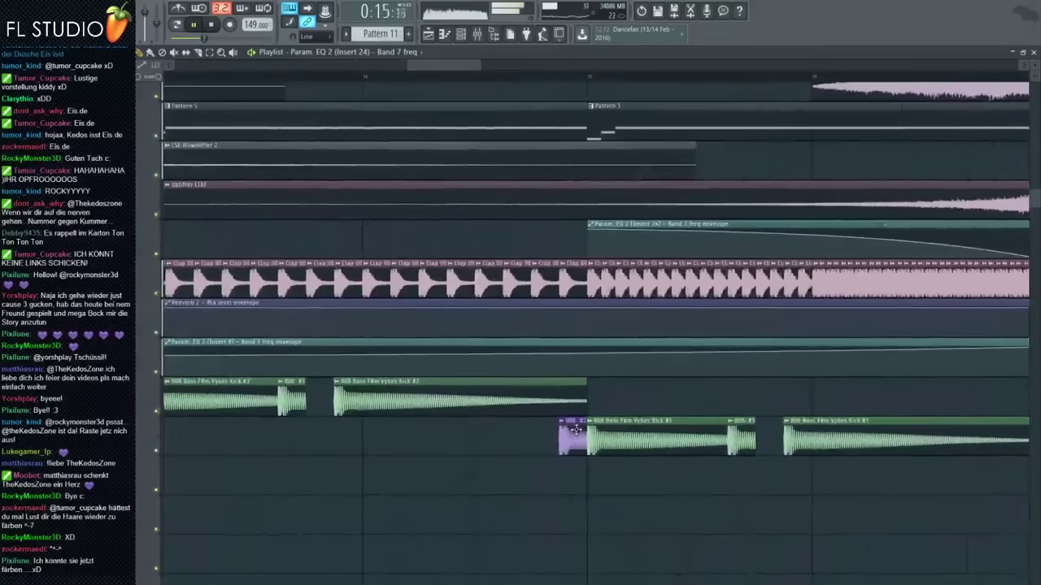
right_click(575, 429)
scroll(473, 438, down, 4)
scroll(295, 476, up, 2)
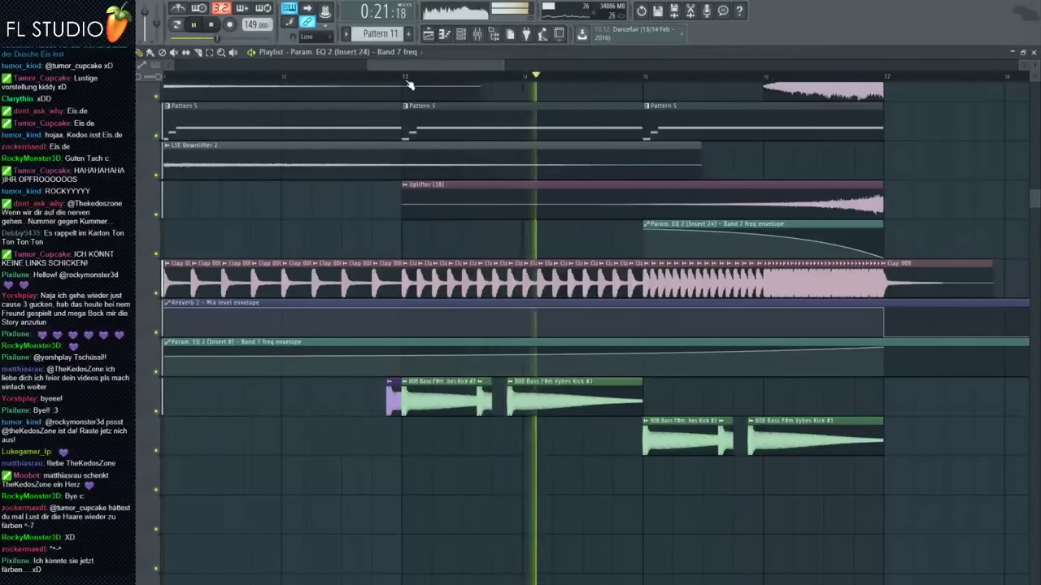
Step: Move the duplicated 808 kick clips up beside the first group and delete the last long kick clip before bar 17
drag(854, 418, 687, 396)
right_click(791, 405)
ctrl+click(795, 405)
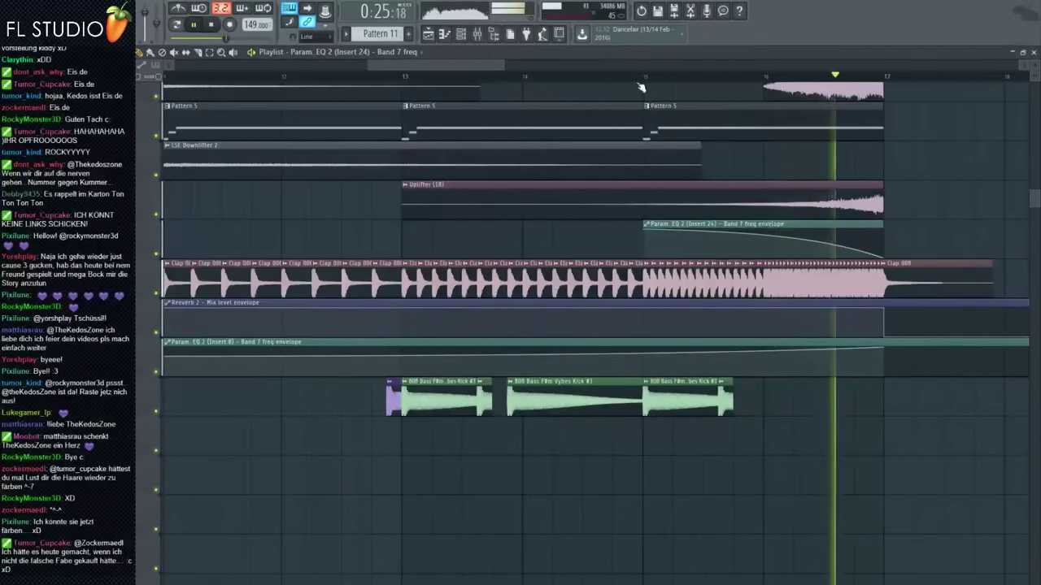
Step: Make the insert 24 band 7 frequency envelope reach its minimum at bar 16 and move the final Clap 008 clip earlier
click(605, 76)
scroll(638, 138, down, 2)
scroll(834, 337, up, 4)
scroll(839, 382, up, 3)
key(space)
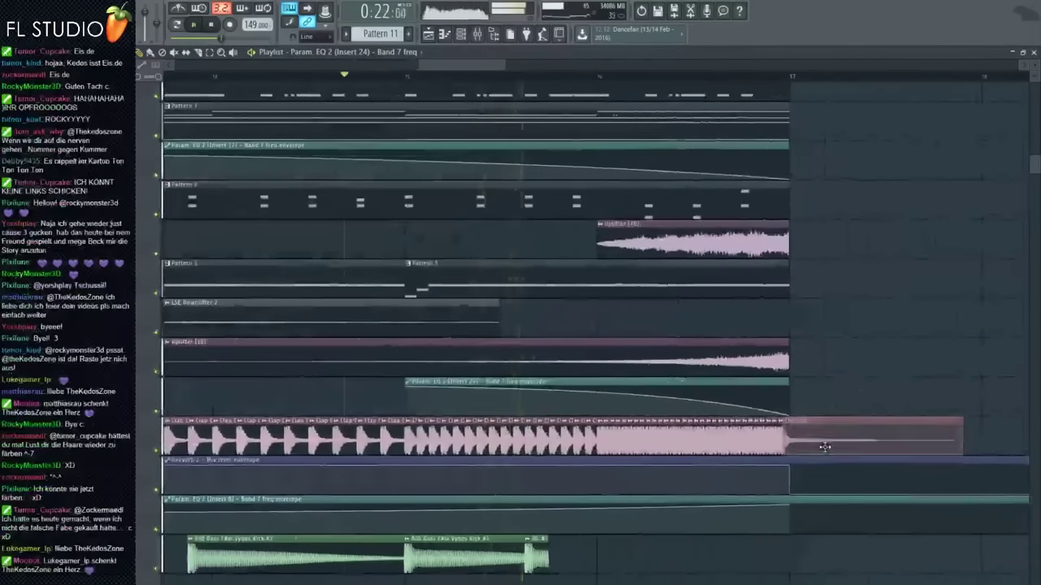
drag(824, 446, 820, 447)
drag(600, 402, 602, 421)
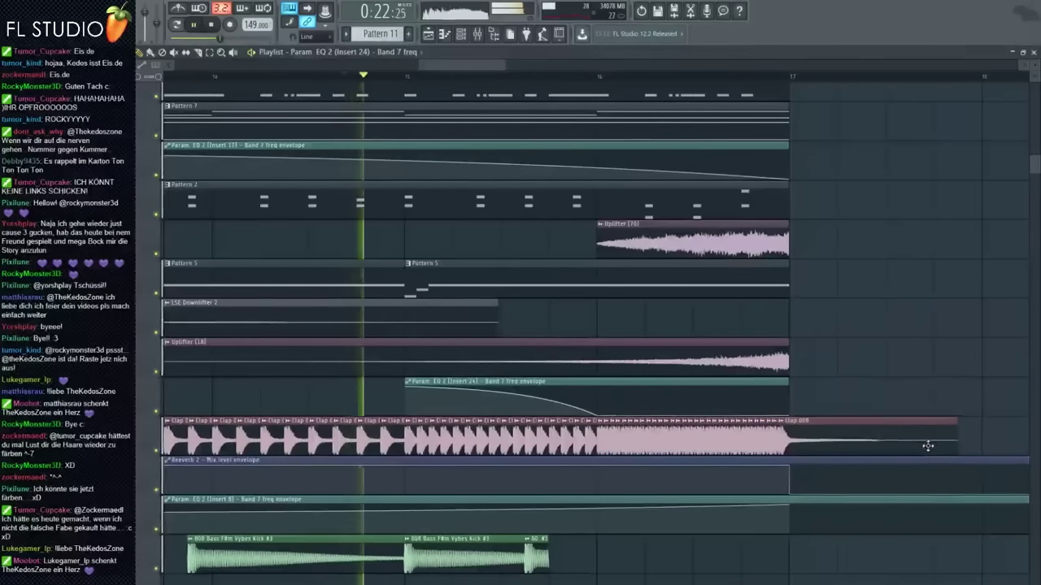
drag(927, 446, 771, 442)
Step: Play the build-up from about bar 14 and delete the Pattern 4 clip in bar 16
scroll(720, 358, down, 3)
scroll(569, 204, up, 5)
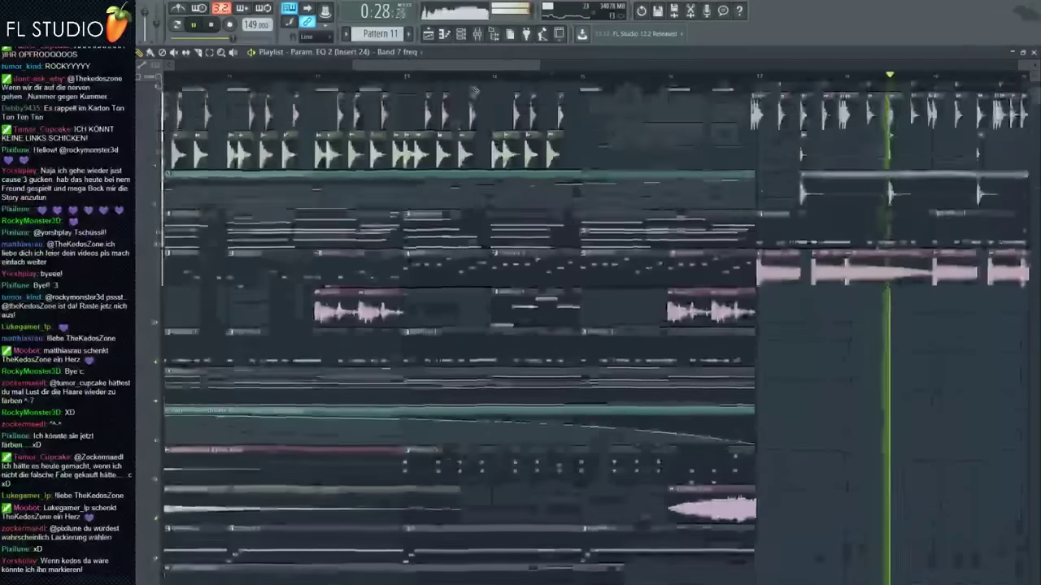
scroll(474, 91, up, 2)
click(496, 77)
scroll(630, 183, up, 3)
scroll(692, 218, up, 1)
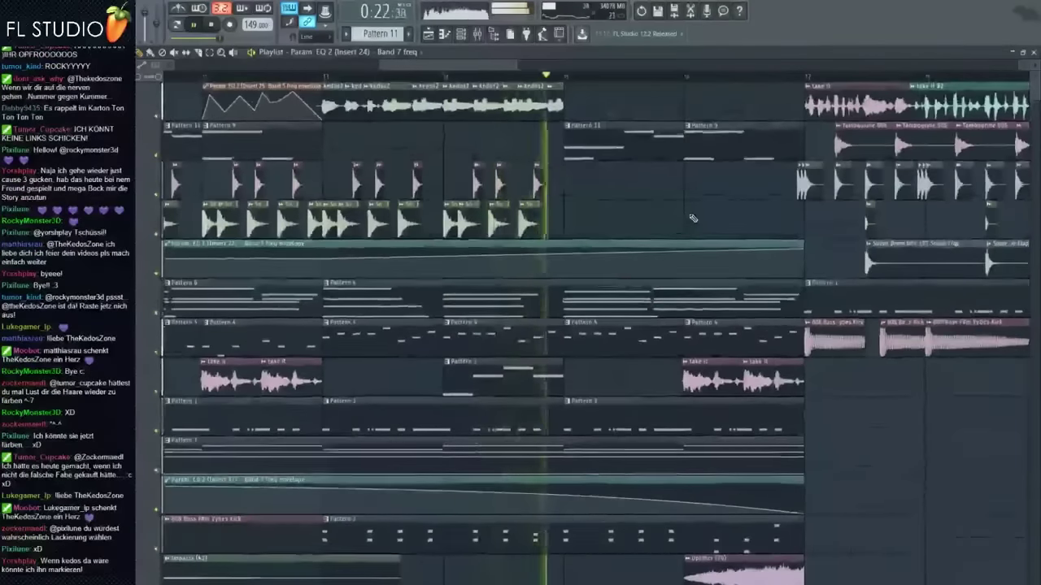
scroll(692, 218, down, 3)
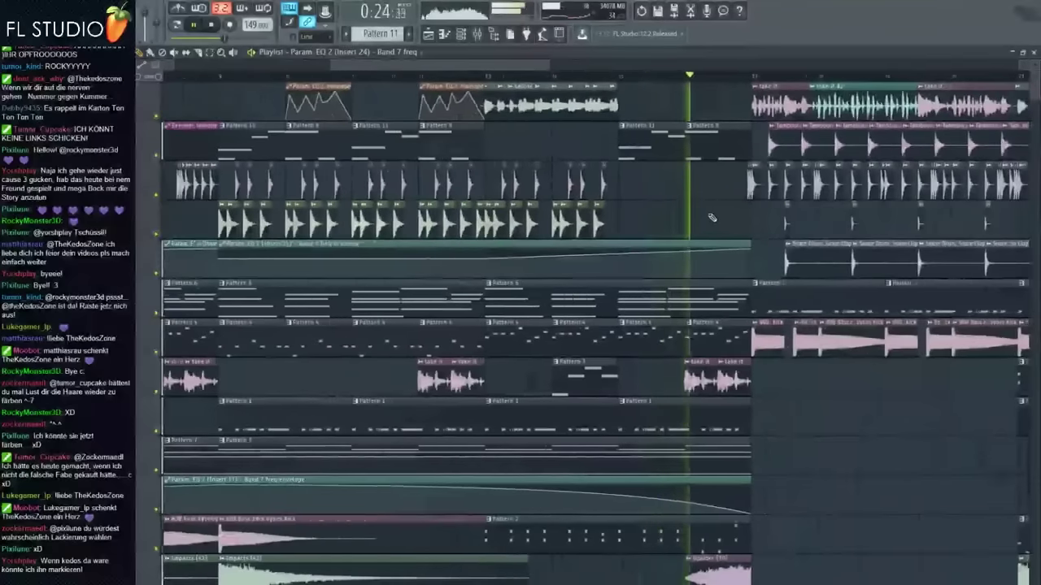
scroll(709, 216, up, 1)
key(space)
right_click(731, 341)
Step: Trim the last Pattern 6 clip and the Pattern 7 clip in the build-up to end at bar 16
key(space)
drag(756, 300, 683, 301)
key(space)
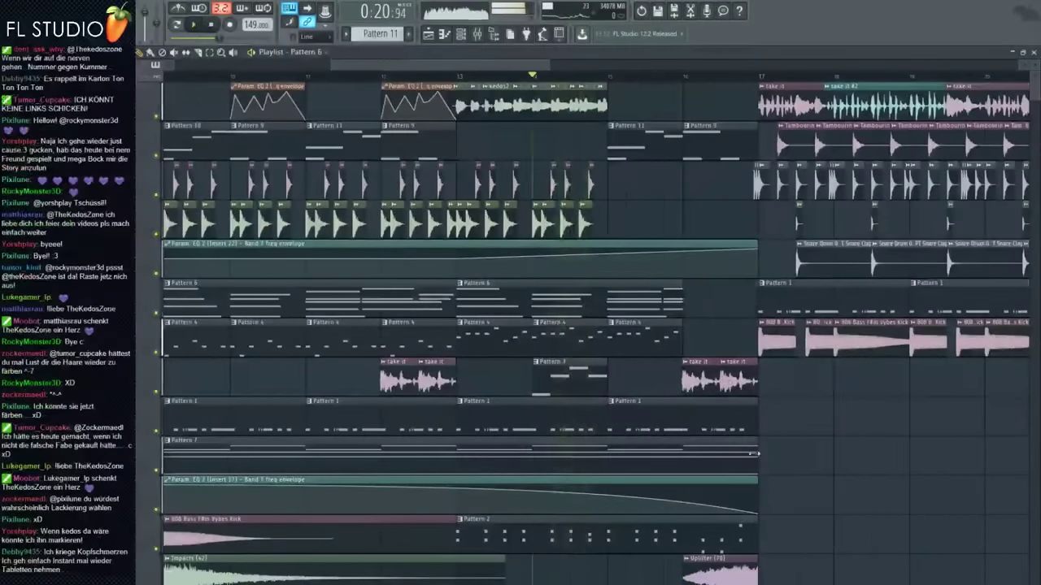
key(space)
drag(756, 454, 683, 454)
scroll(781, 464, down, 1)
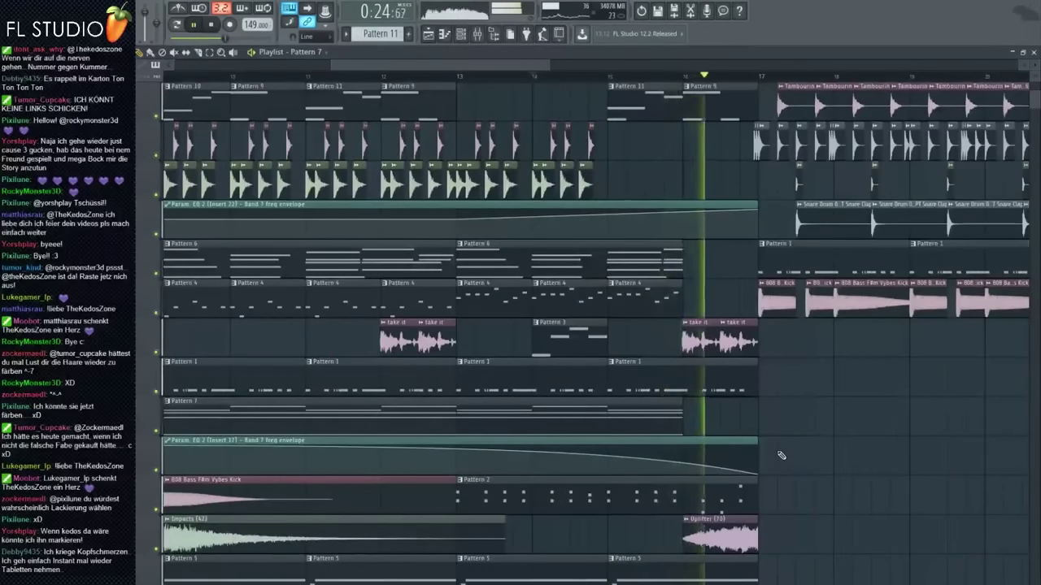
scroll(770, 449, down, 2)
scroll(769, 448, up, 1)
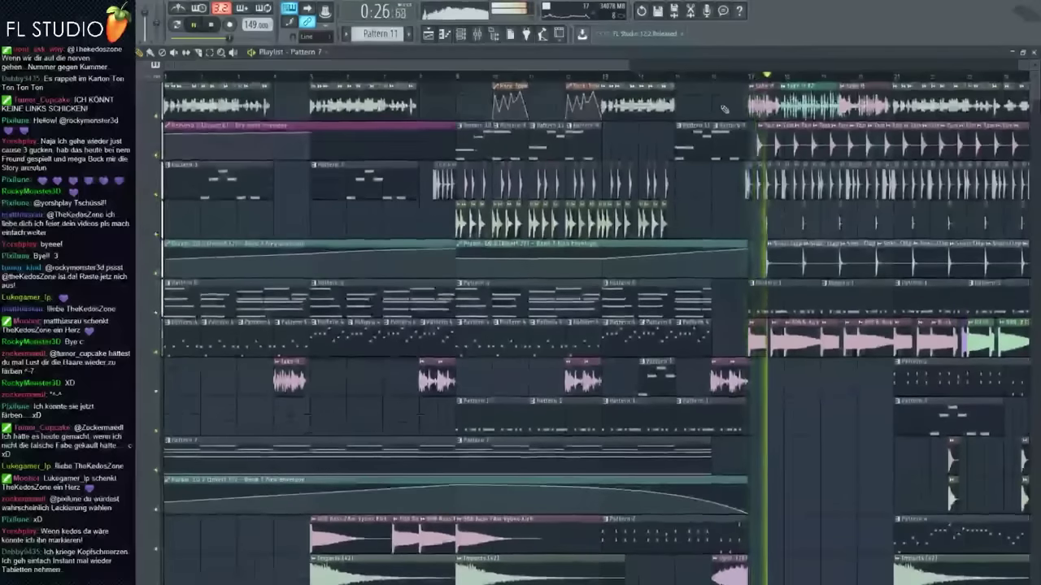
Step: Set the time selection to bars 16–17 and add Gross Beat to an empty effect slot on the Master track
drag(715, 77, 747, 77)
key(space)
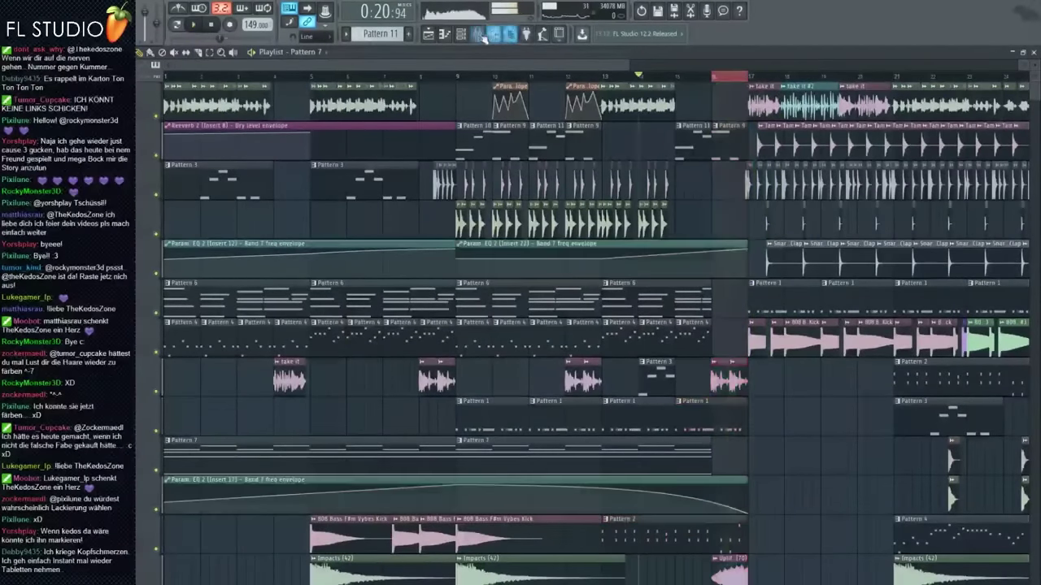
click(481, 36)
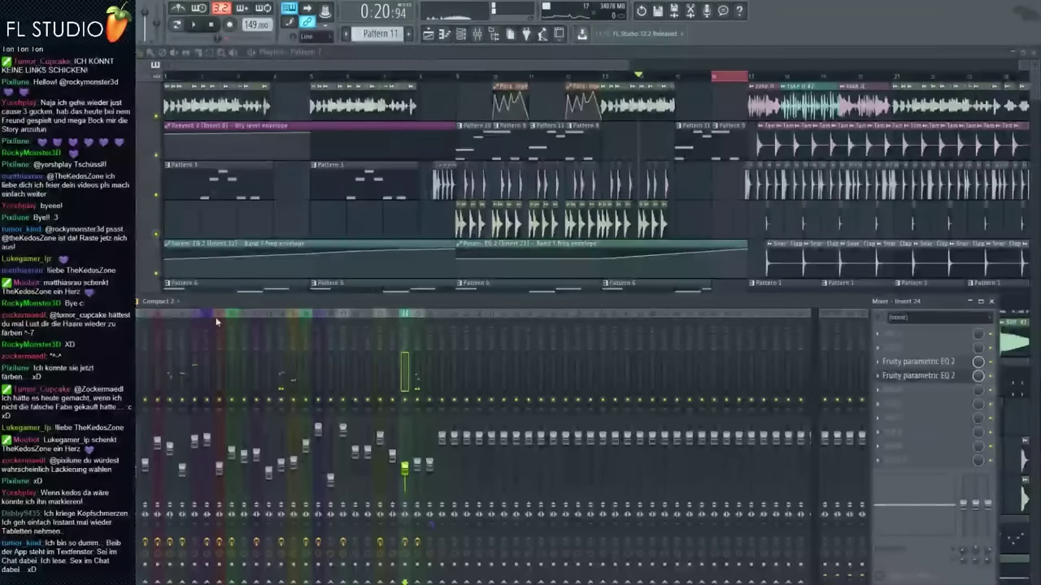
drag(209, 304, 273, 281)
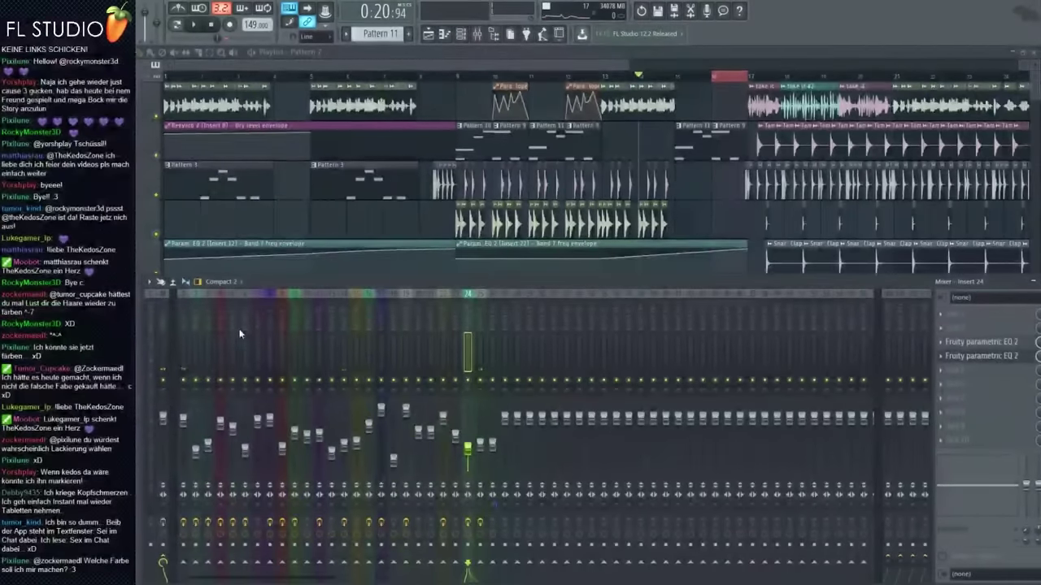
click(163, 342)
middle_click(1000, 374)
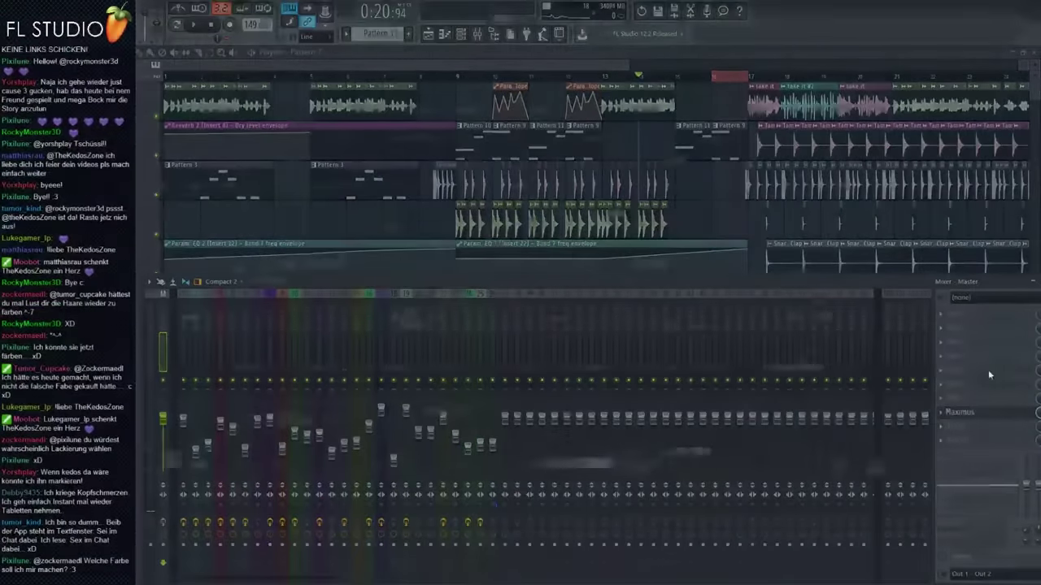
click(869, 322)
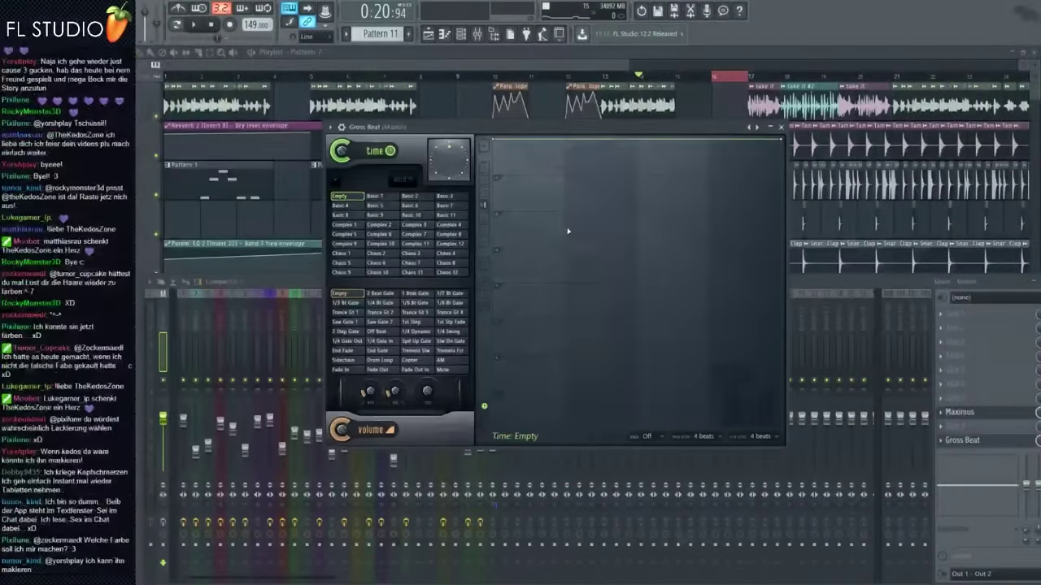
Step: Choose the Complex 11 time preset in Gross Beat
mouse_move(407, 232)
mouse_down()
mouse_move(409, 244)
mouse_move(413, 230)
mouse_up()
click(417, 243)
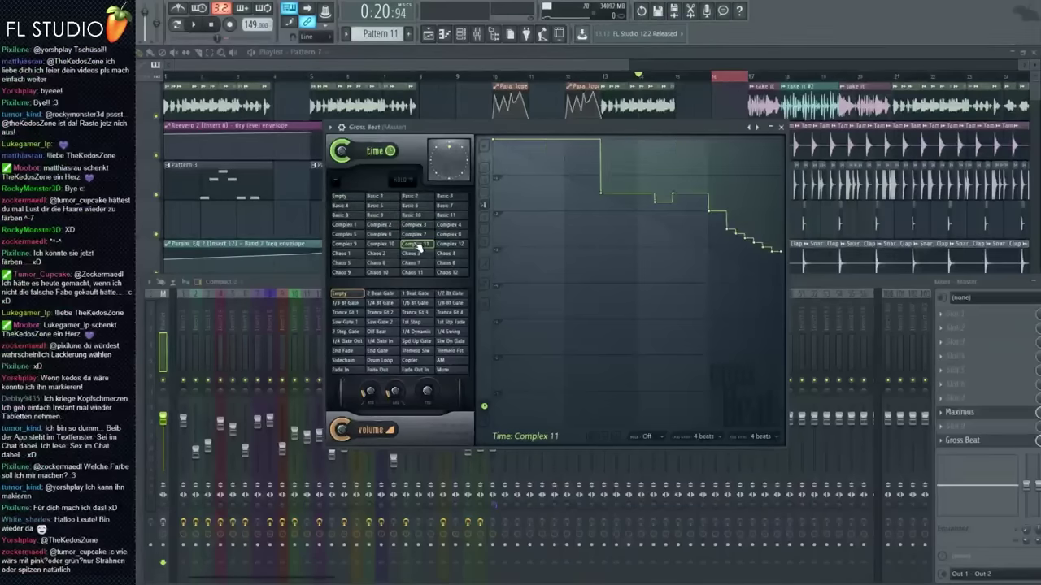
Step: Switch Gross Beat to the Empty time preset and add a shallow point near the envelope's start with the Smooth curve mode
click(413, 235)
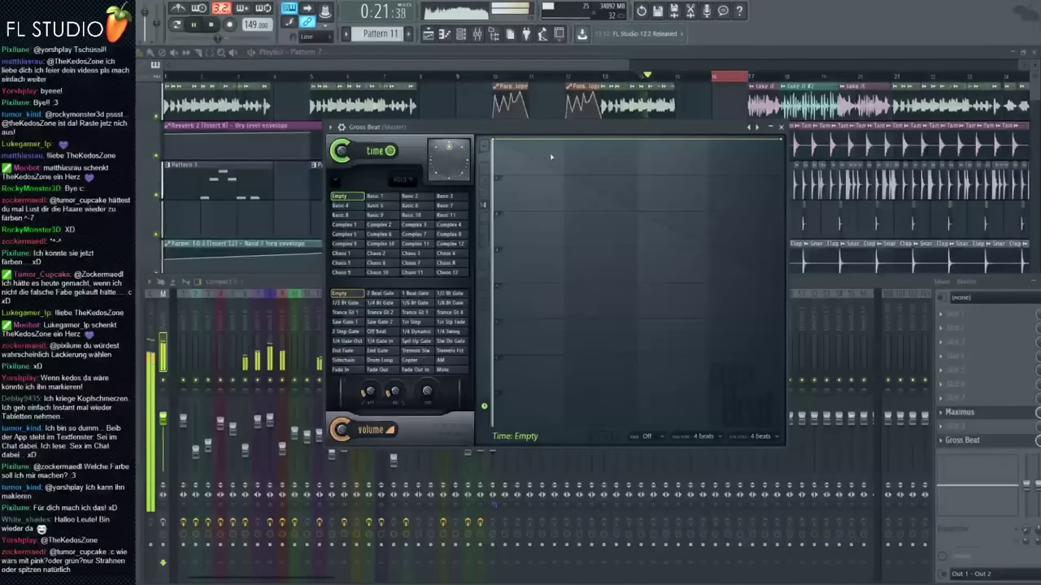
drag(529, 169, 510, 171)
right_click(511, 171)
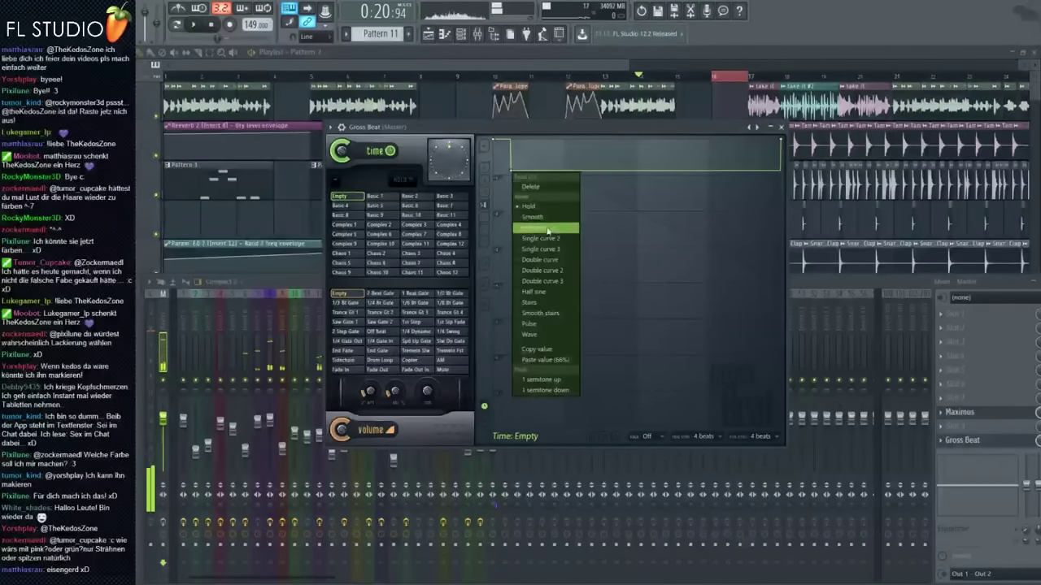
click(544, 218)
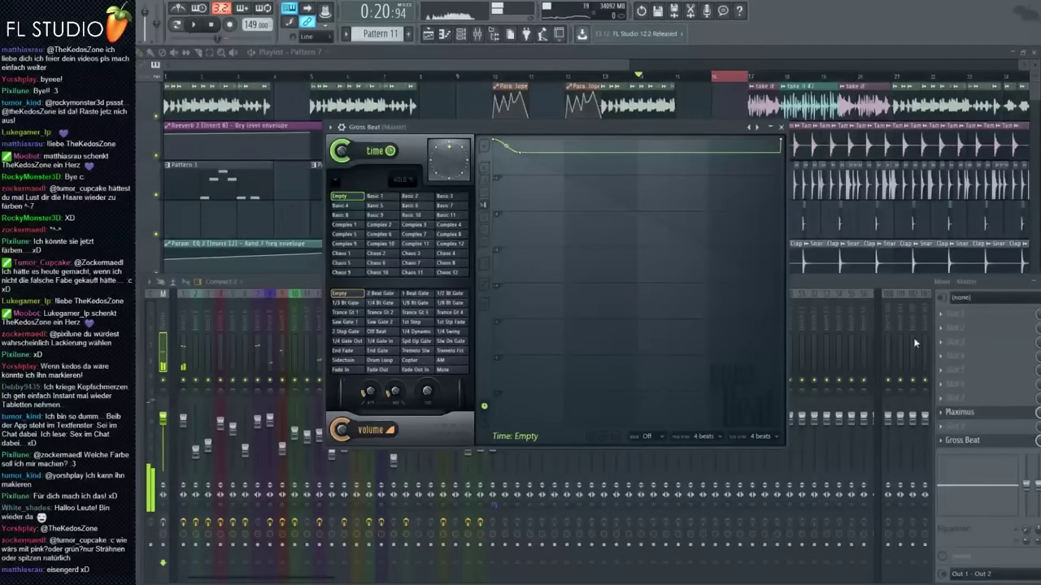
Step: Try stretching the opening smooth dip to almost the end of the first beat and play bar 16
click(961, 314)
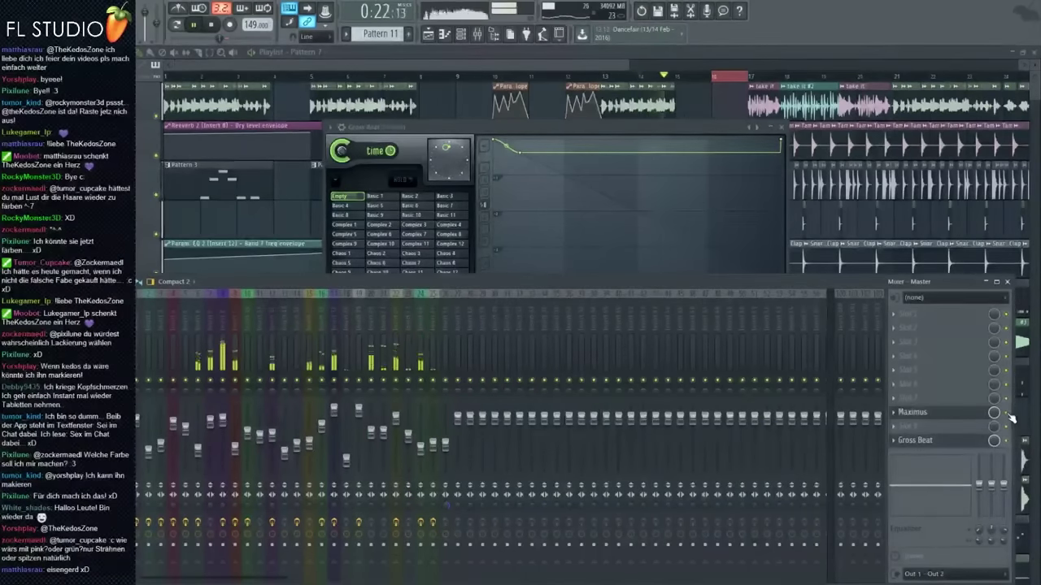
click(548, 132)
drag(520, 153, 559, 153)
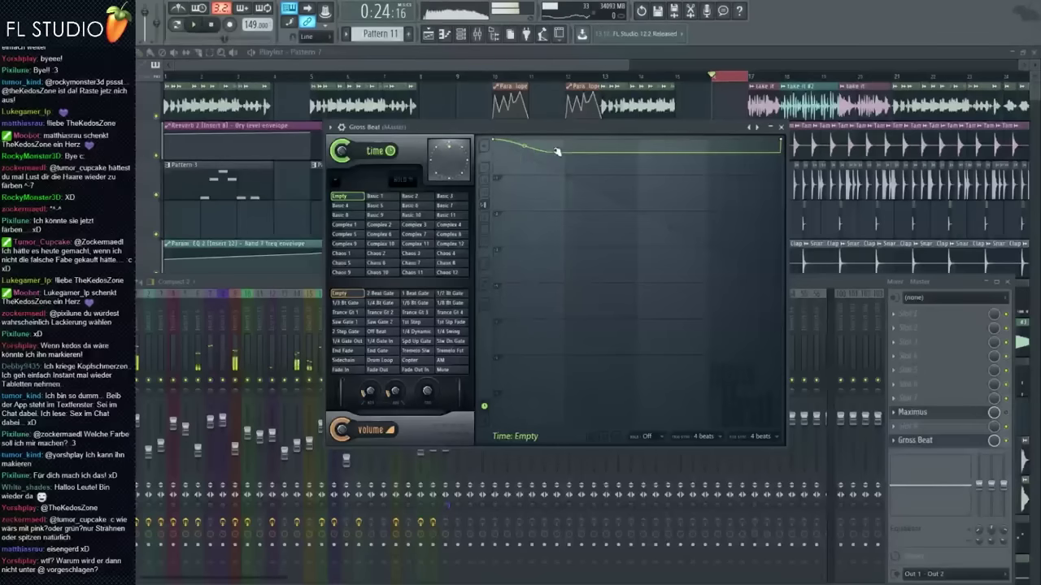
right_click(558, 153)
key(space)
Step: Add a smooth dip in the third beat of the time envelope and adjust its point while playing bar 16
drag(621, 149, 646, 145)
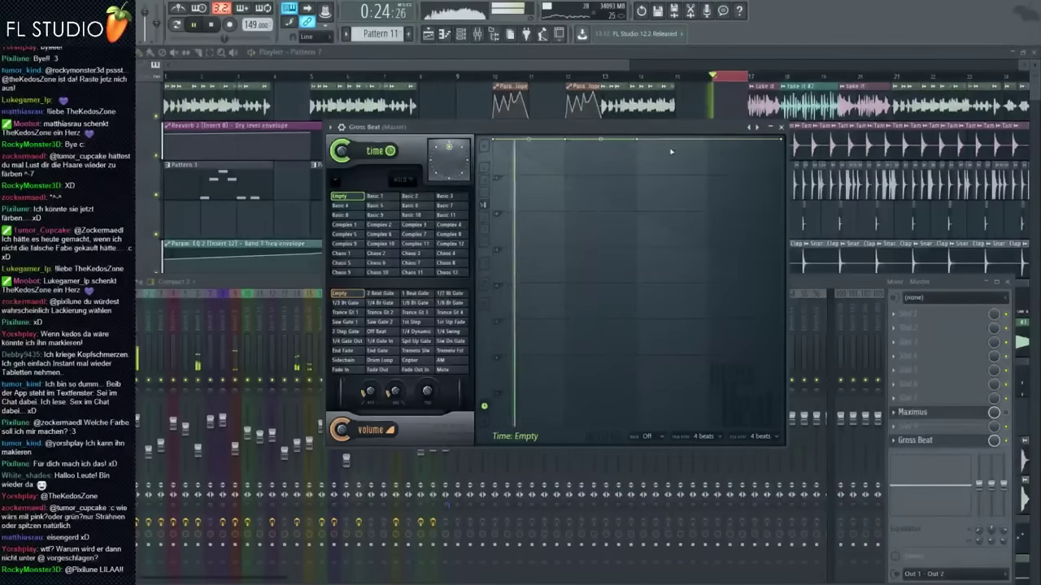
click(672, 149)
key(space)
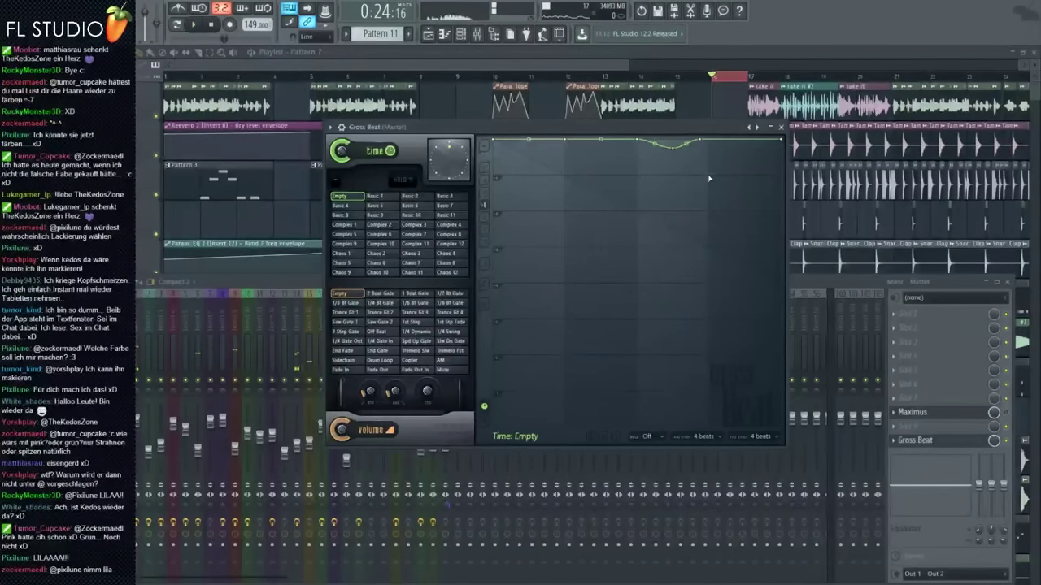
key(space)
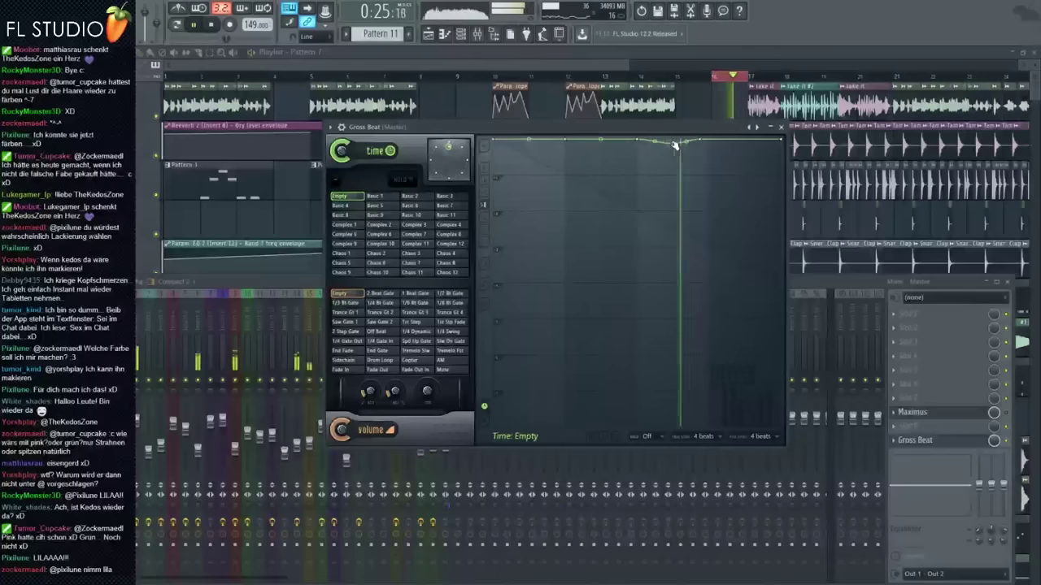
drag(674, 145, 711, 150)
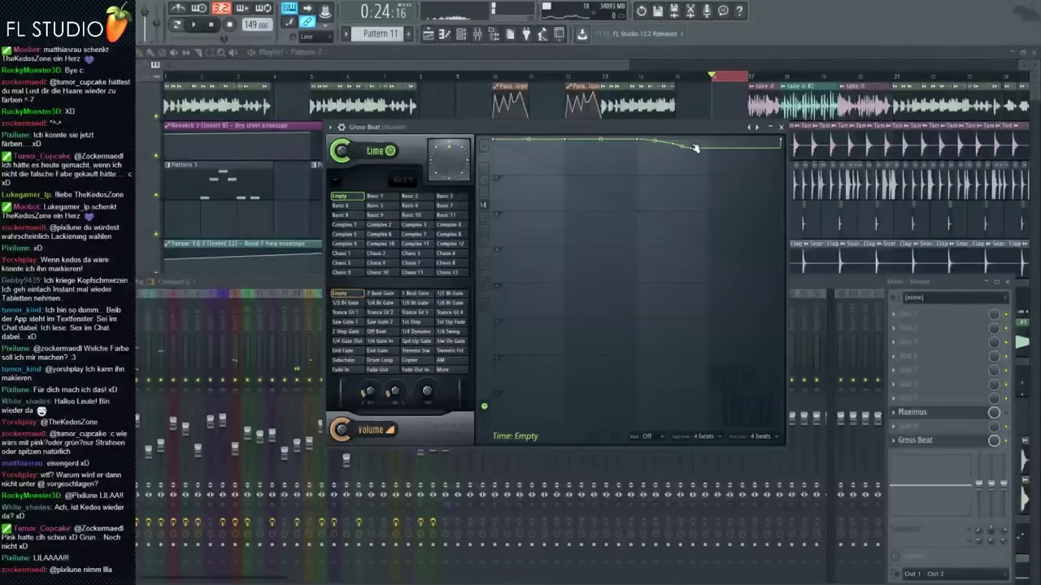
key(space)
Step: Play bar 16 from its start several times to audition the Gross Beat time effect
scroll(736, 84, up, 5)
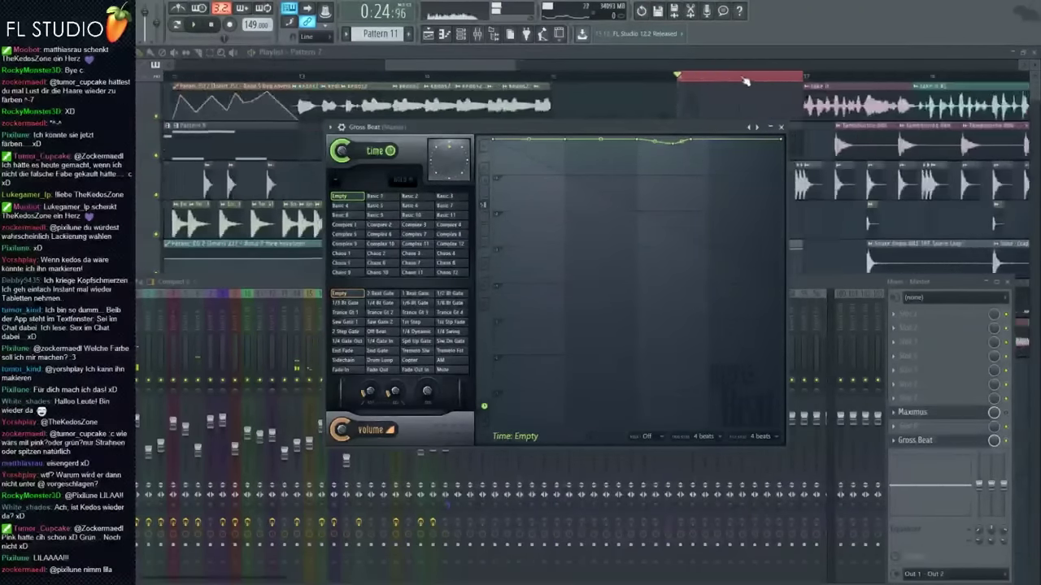
click(742, 77)
click(478, 35)
click(932, 442)
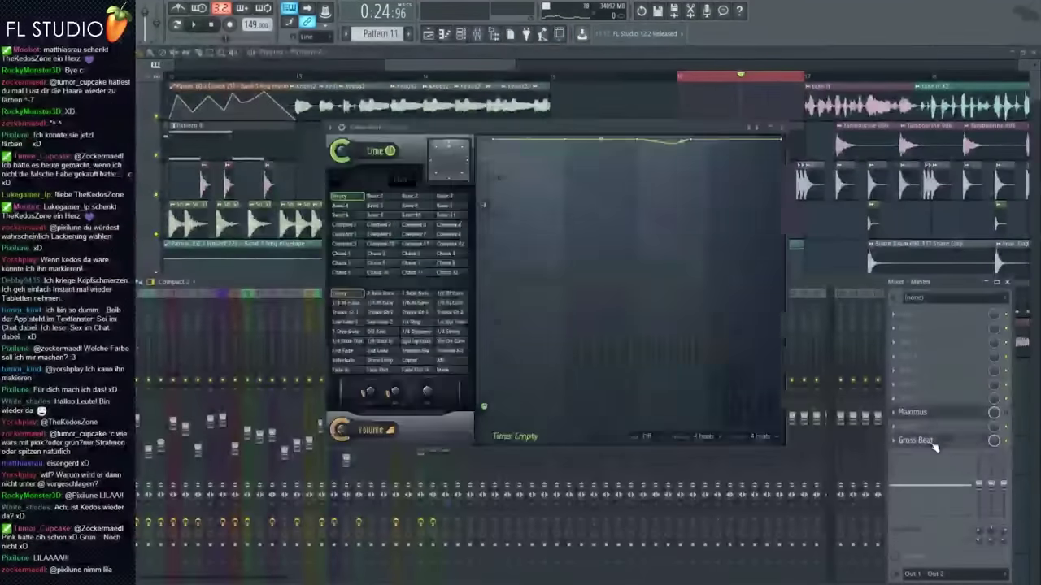
key(space)
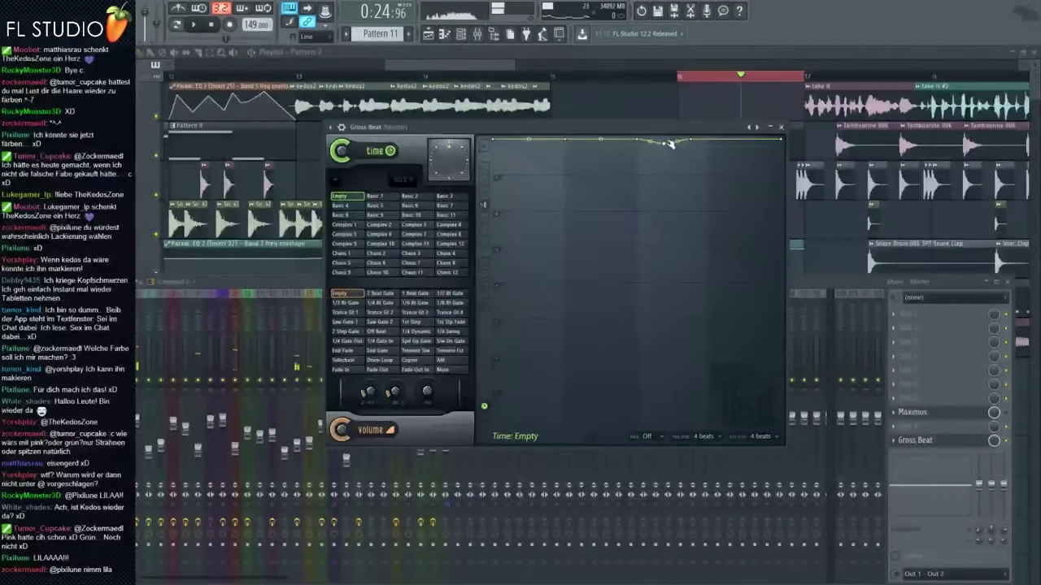
click(680, 78)
key(space)
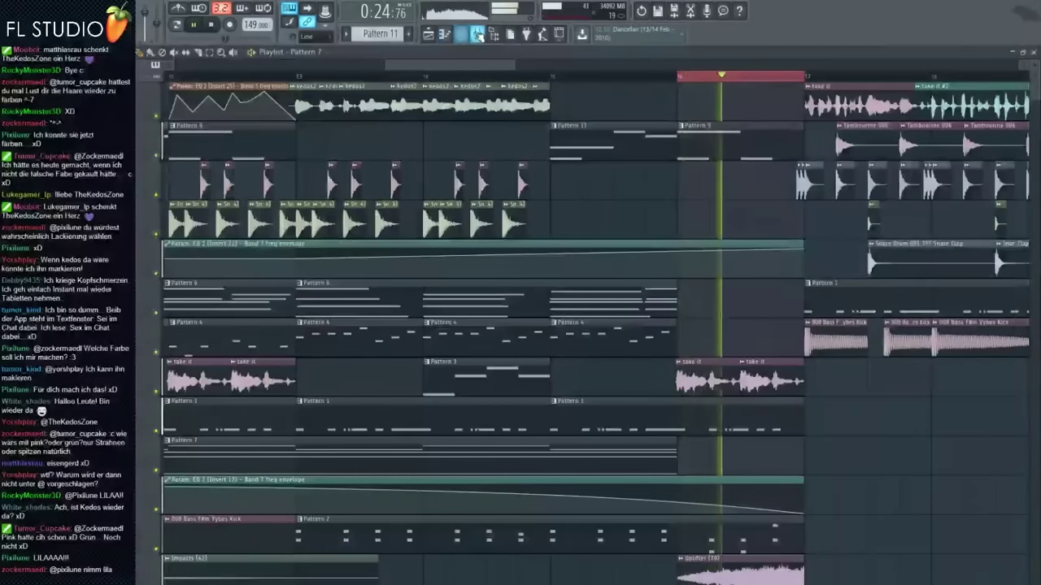
key(space)
click(477, 35)
key(space)
click(919, 441)
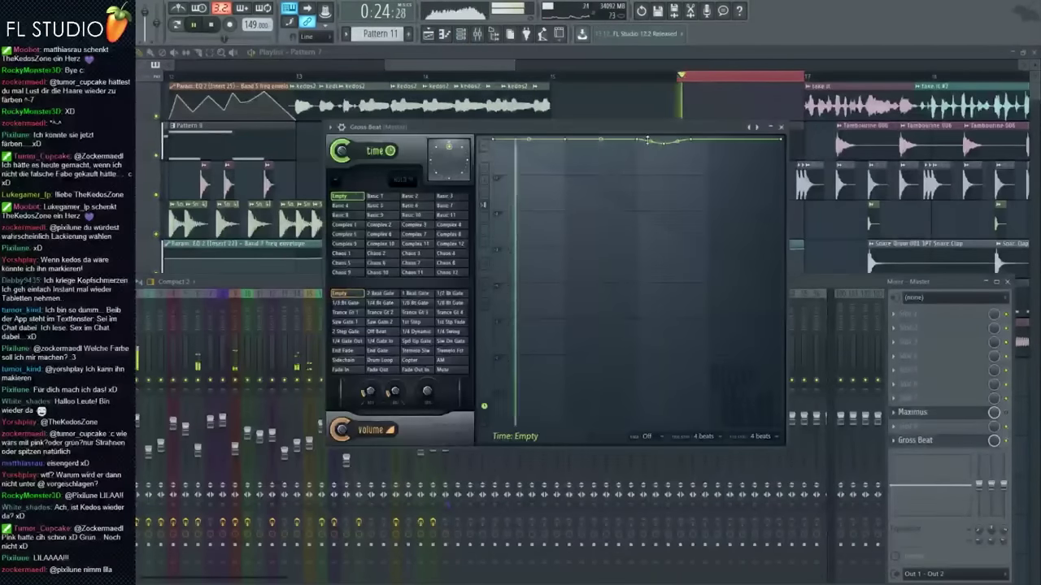
key(space)
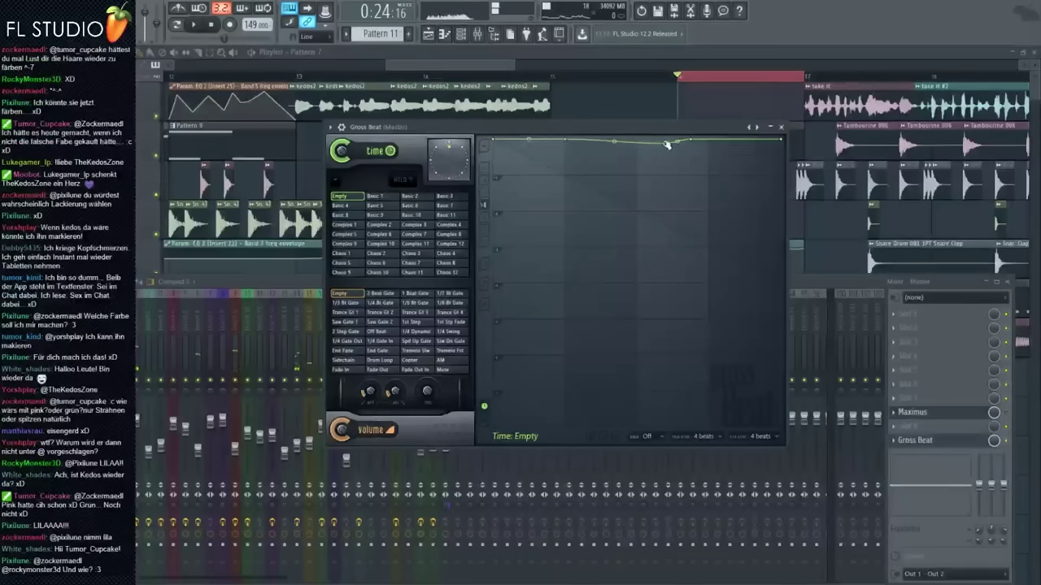
Step: Rework the time envelope into two small smooth dips within the second beat and play bar 16
key(space)
drag(666, 144, 604, 147)
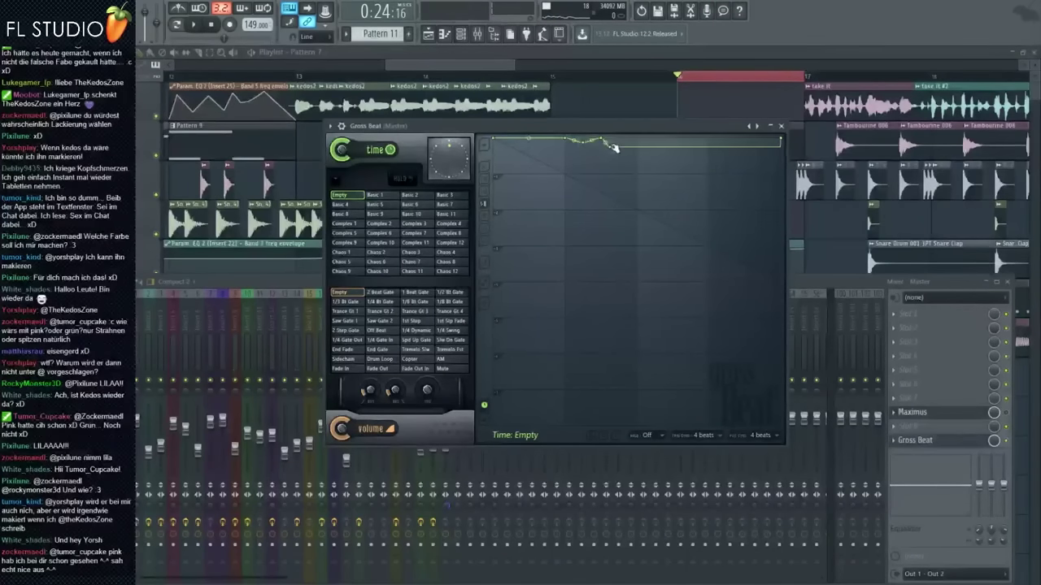
key(space)
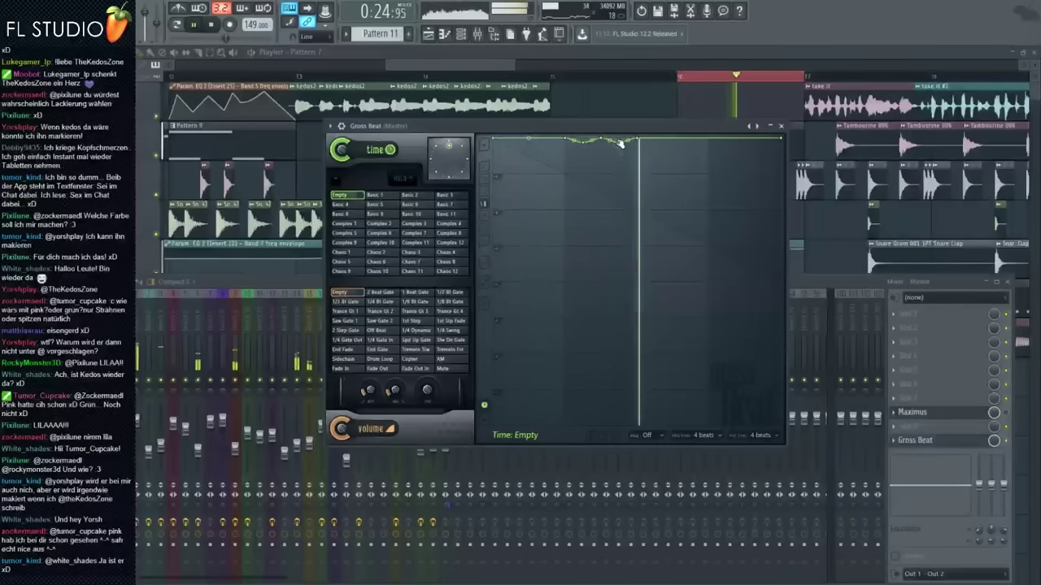
key(space)
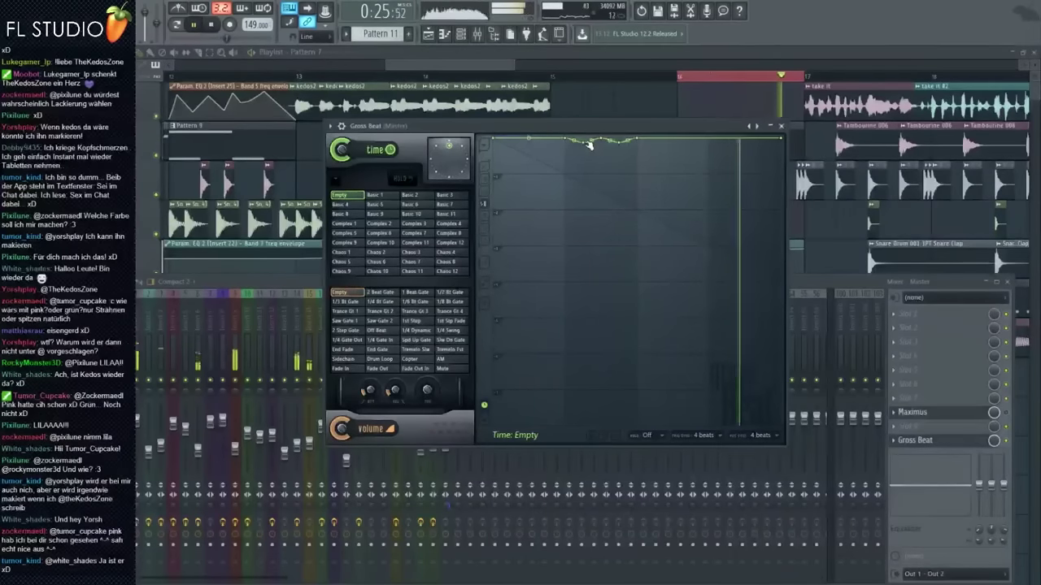
Step: Play the build-up from about bar 14 and bring the Master track's mixer effects into view
click(463, 75)
key(space)
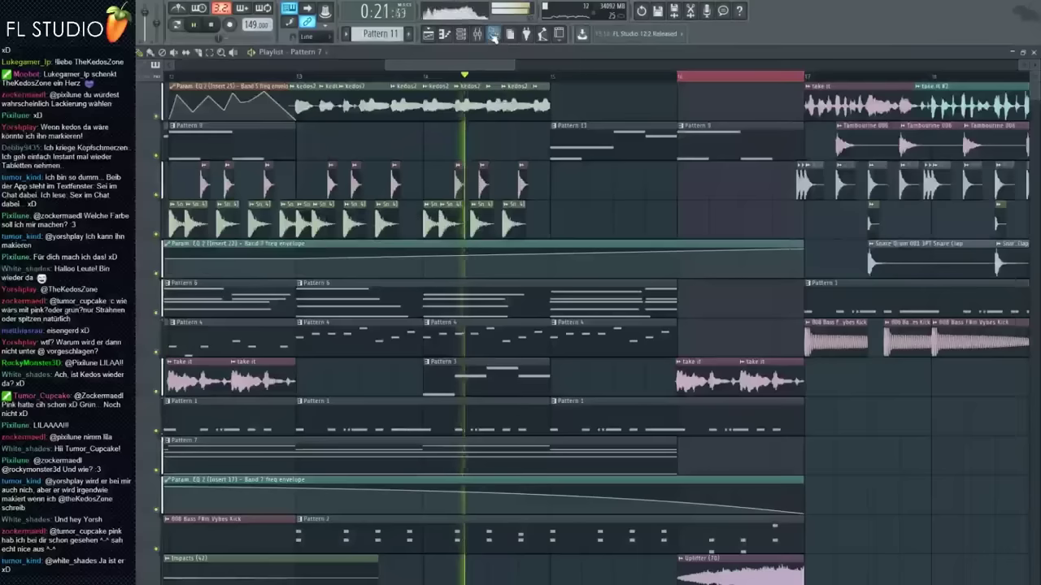
key(F9)
key(space)
key(space)
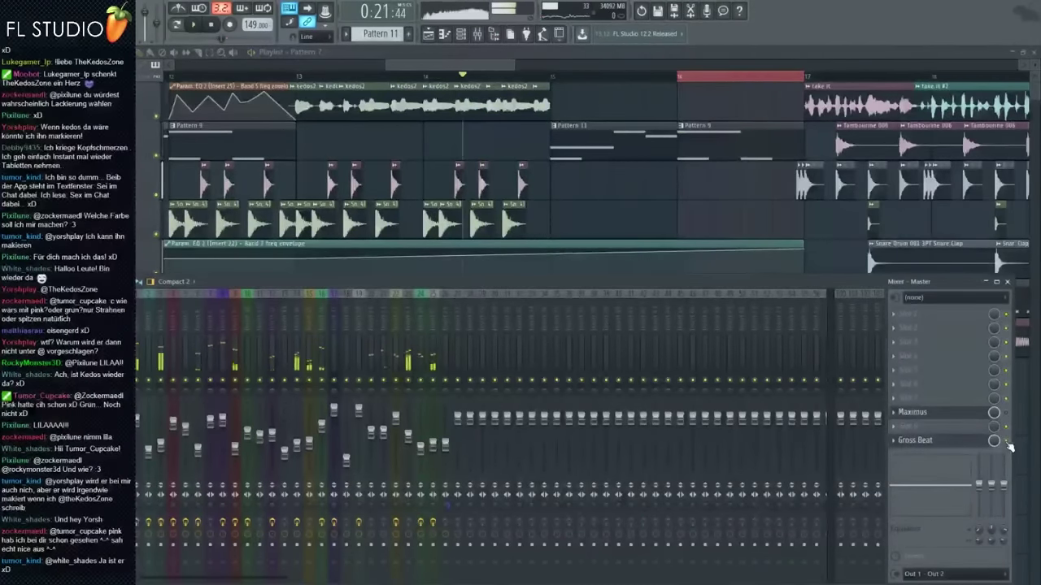
Step: Reopen Gross Beat, delete the point at the end of the first beat and reposition the dip points in the fourth beat
click(951, 444)
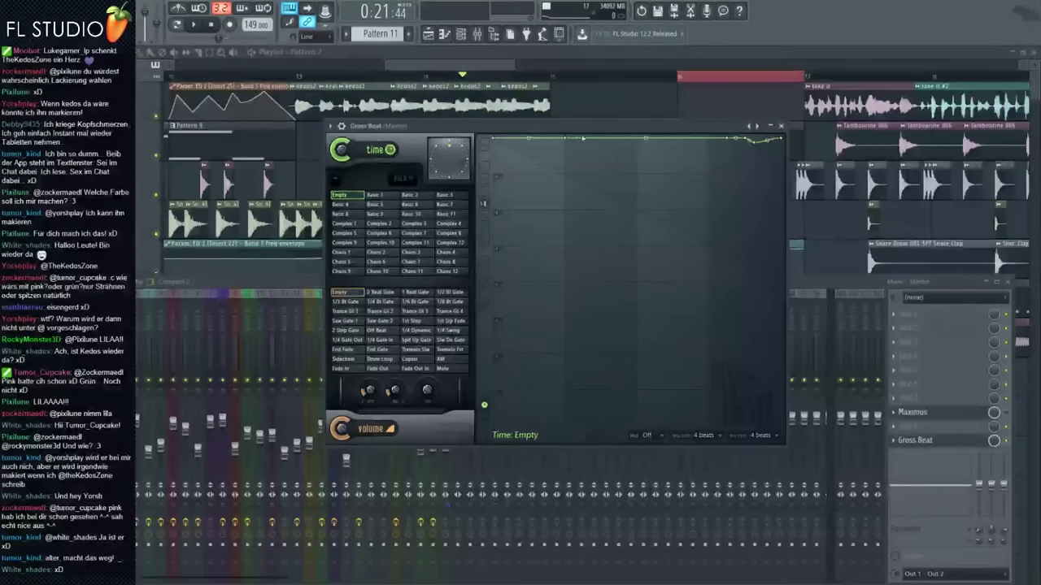
right_click(565, 154)
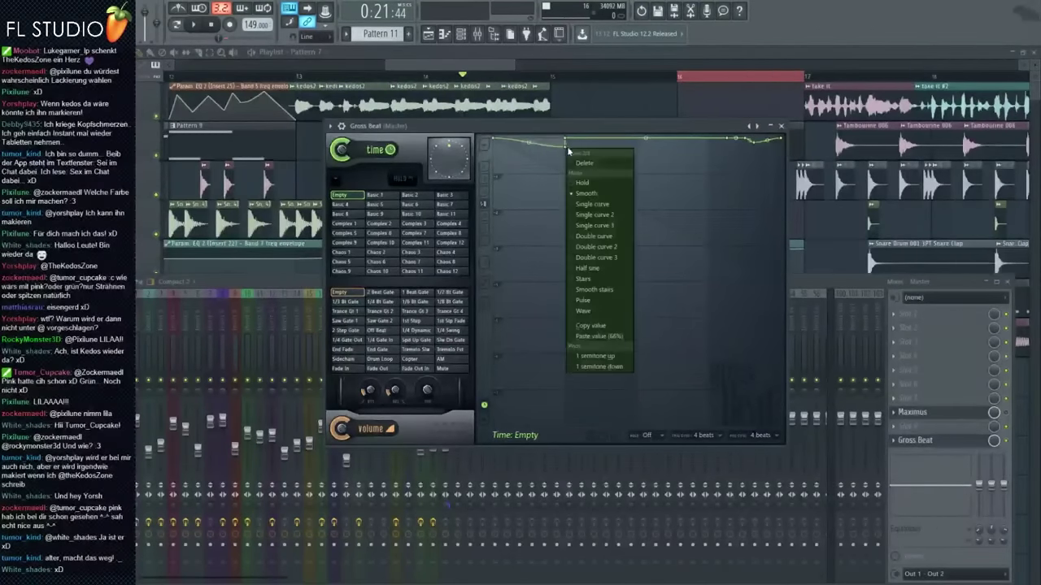
click(574, 163)
drag(731, 138, 717, 137)
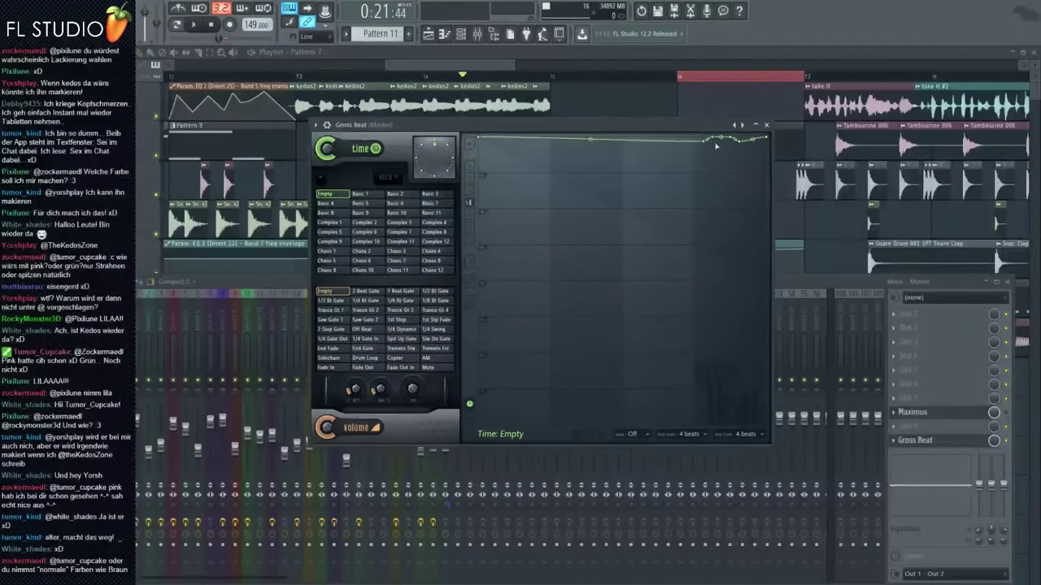
Step: Adjust the fourth-beat dips while playing from about bar 14 and delete one of their envelope points
key(space)
key(space)
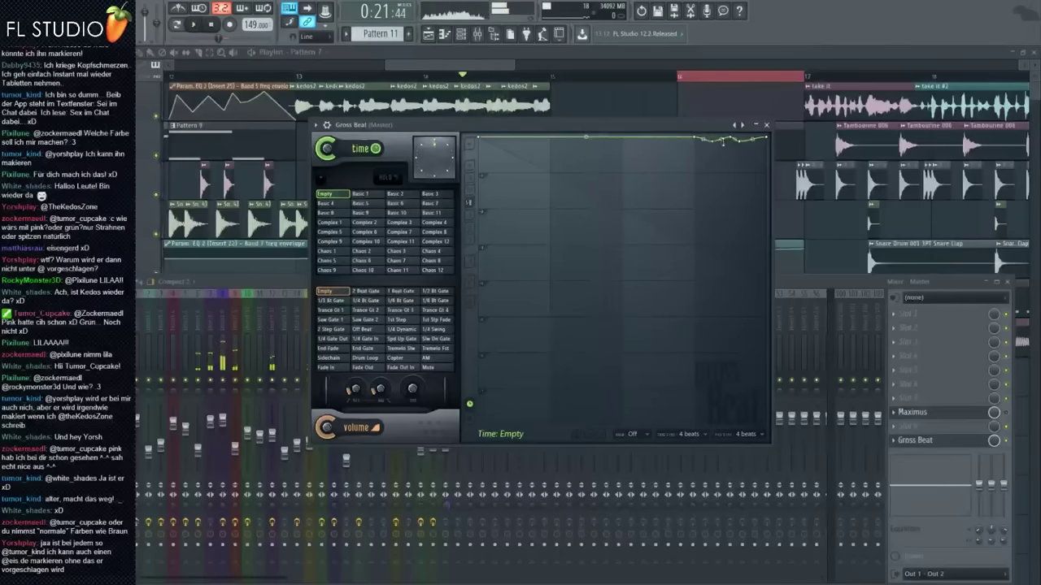
key(space)
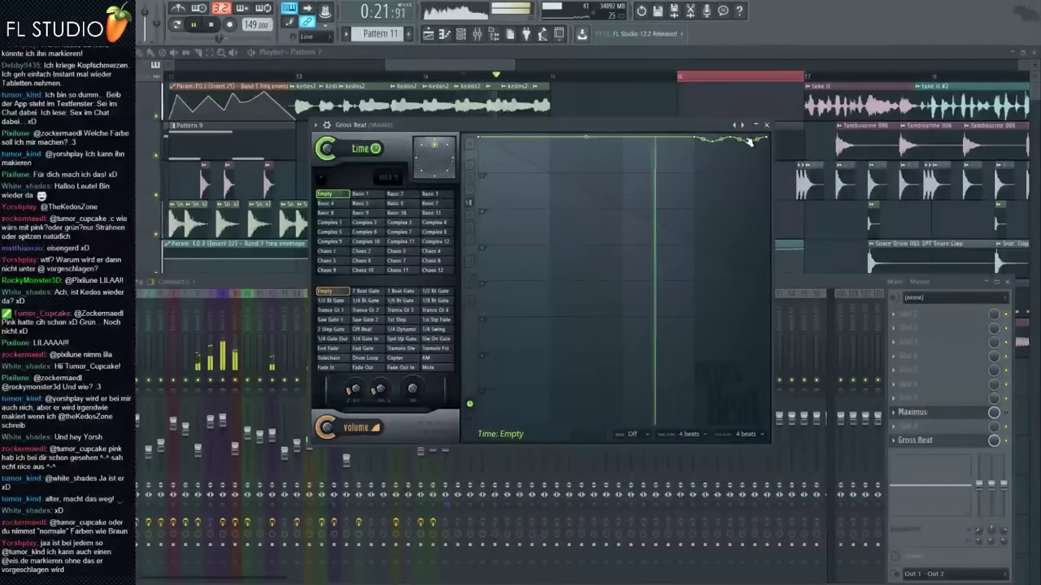
drag(752, 141, 761, 142)
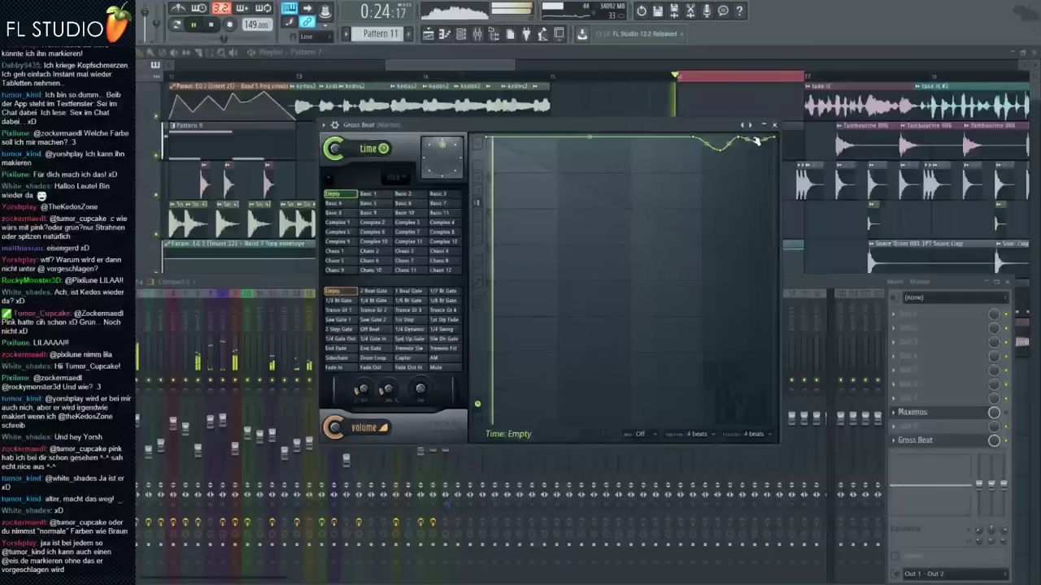
key(space)
right_click(736, 140)
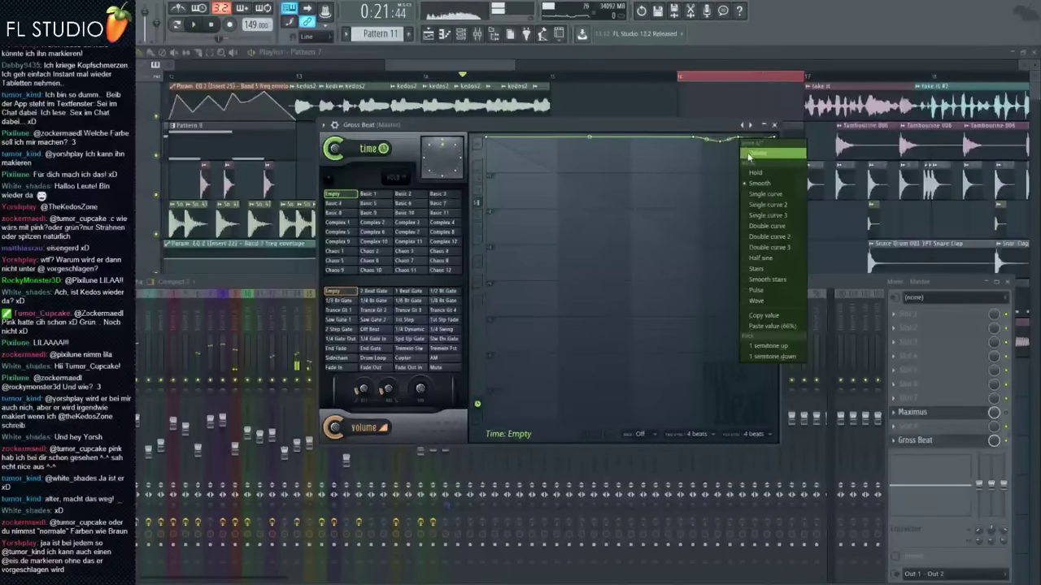
click(752, 154)
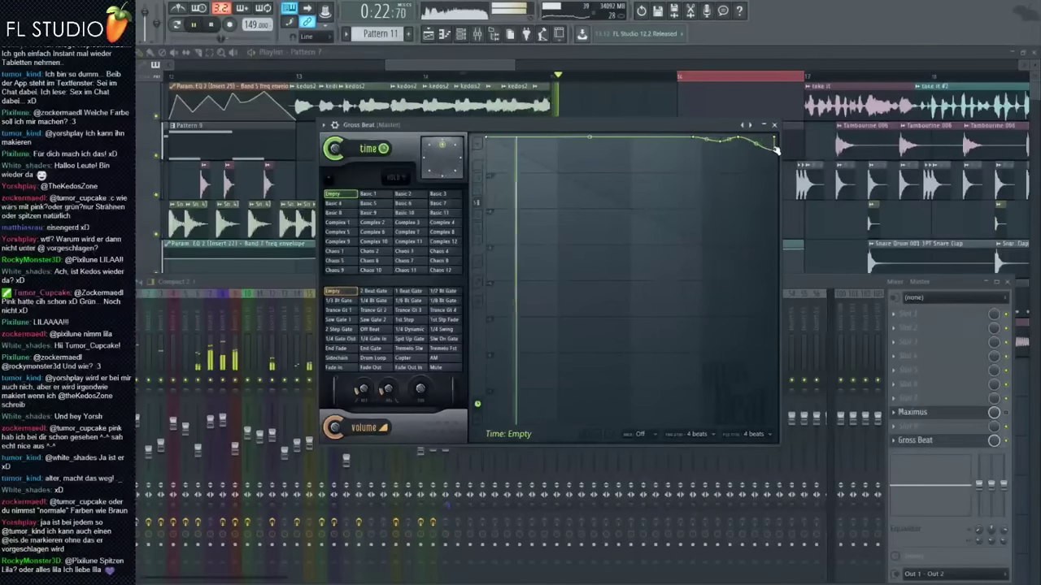
Step: Create an automation clip for Gross Beat's mix level, move it to an empty lower track at bar 1 and extend it to bar 19
right_click(993, 447)
click(986, 505)
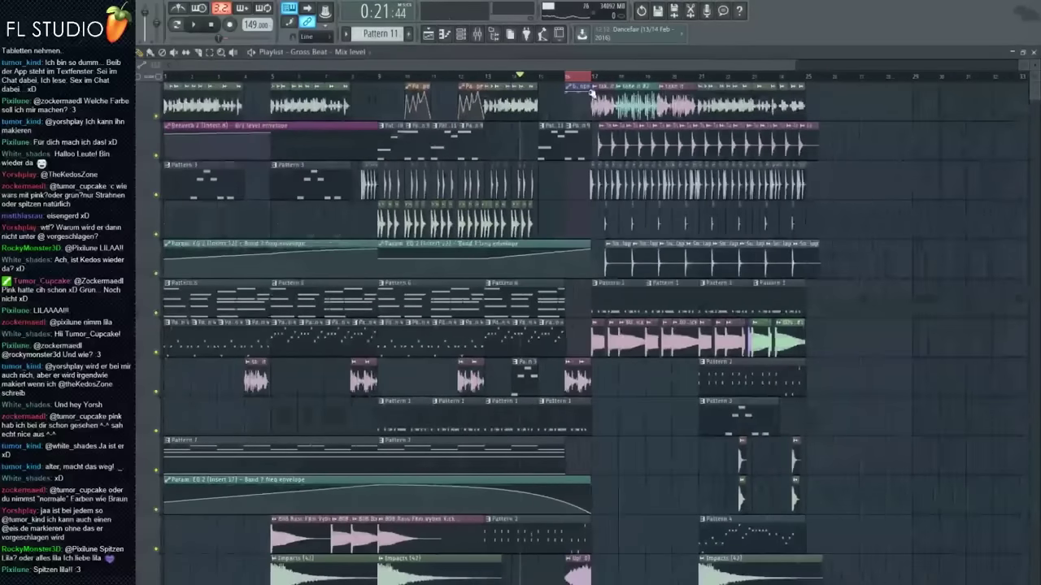
drag(582, 89, 634, 579)
scroll(652, 431, down, 4)
scroll(652, 432, down, 5)
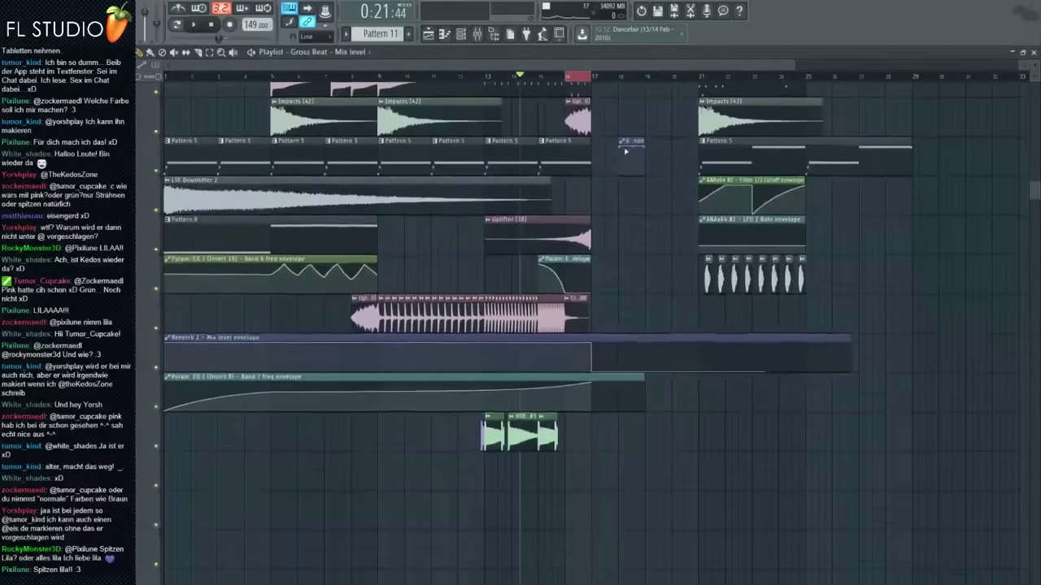
drag(190, 499, 617, 485)
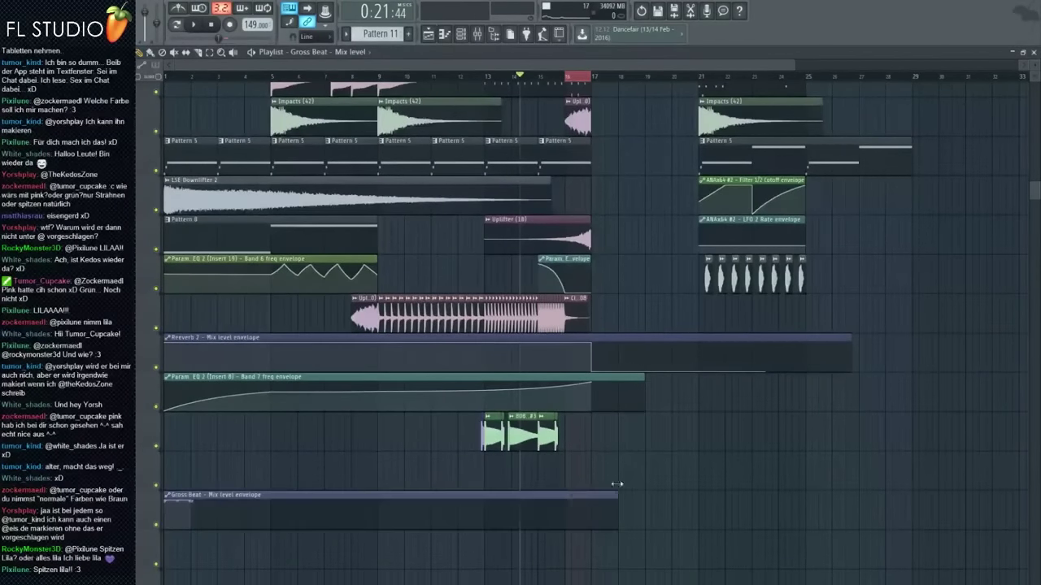
Step: Shape the Gross Beat mix level envelope to stay at zero until bar 16 and at maximum from bar 16 to 17
drag(163, 502, 168, 539)
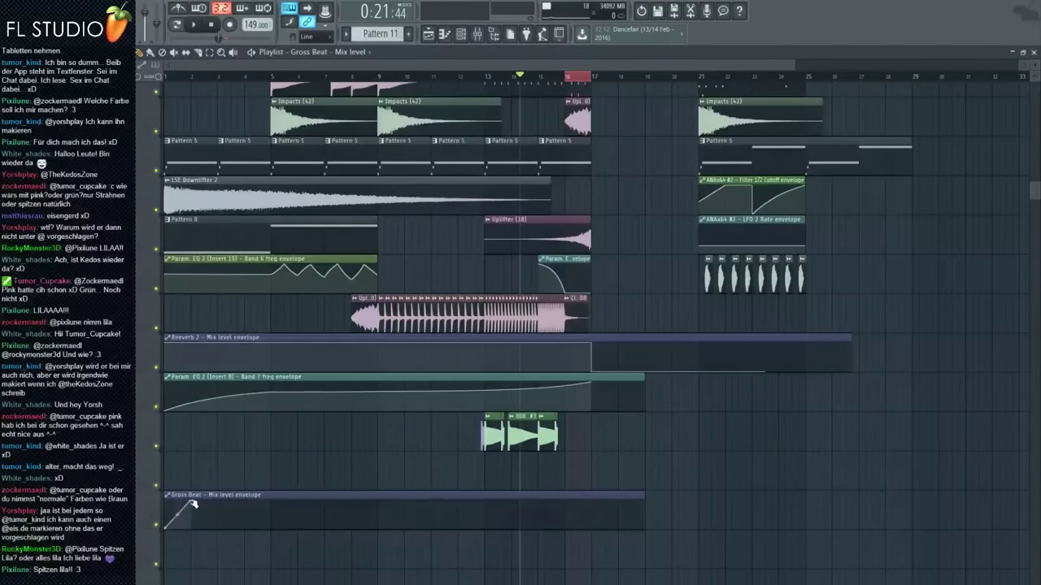
scroll(572, 544, up, 2)
ctrl+click(604, 499)
scroll(603, 499, up, 2)
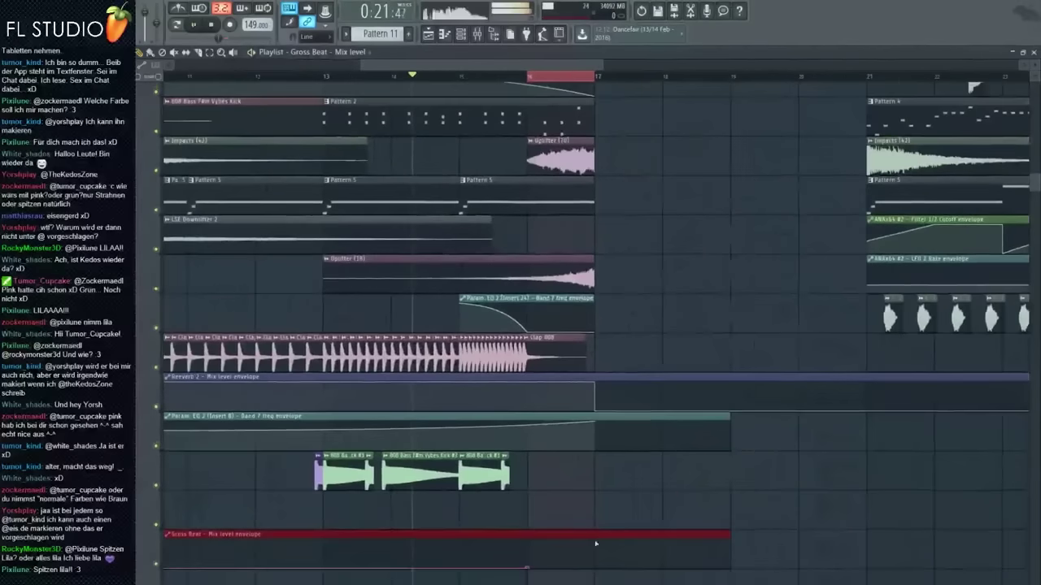
key(space)
right_click(596, 534)
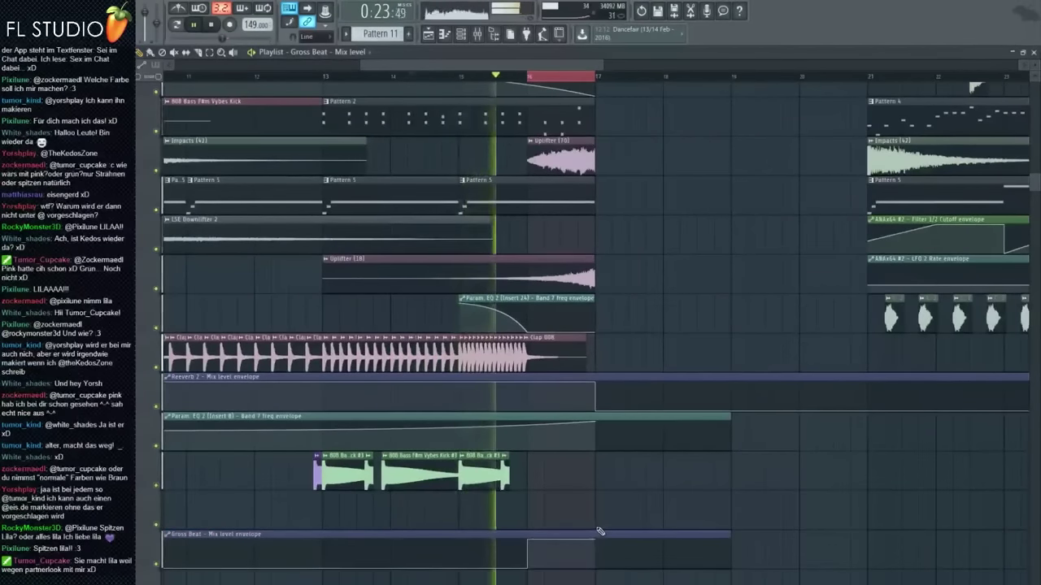
Step: Clear the time selection, select the Uplifter clip in bar 16 and play from bar 16
right_click(203, 74)
ctrl+click(553, 150)
click(531, 76)
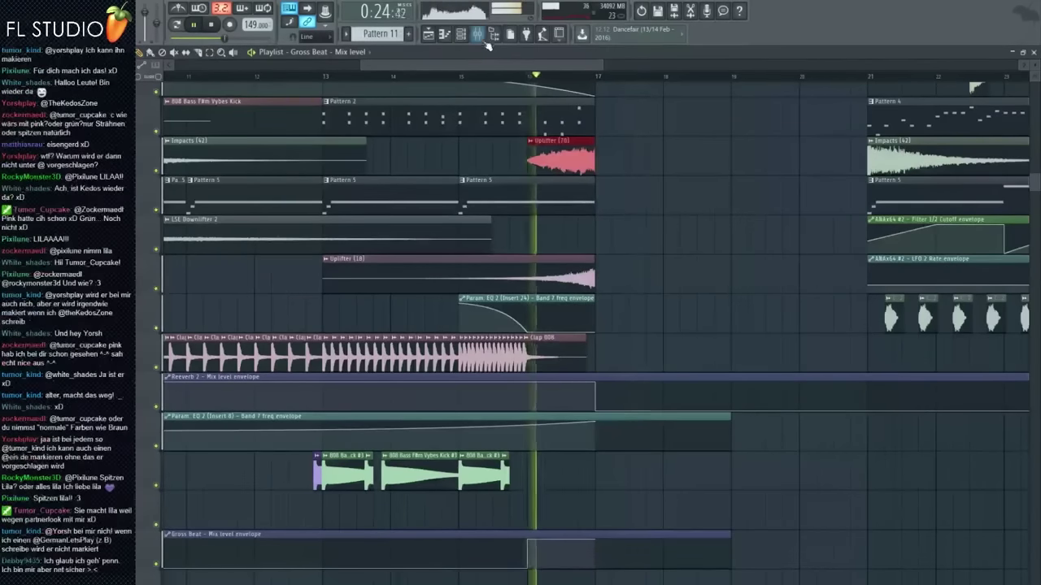
Step: Play from bar 16 and check the Master's Gross Beat settings and its mix level envelope
key(F9)
click(916, 440)
key(space)
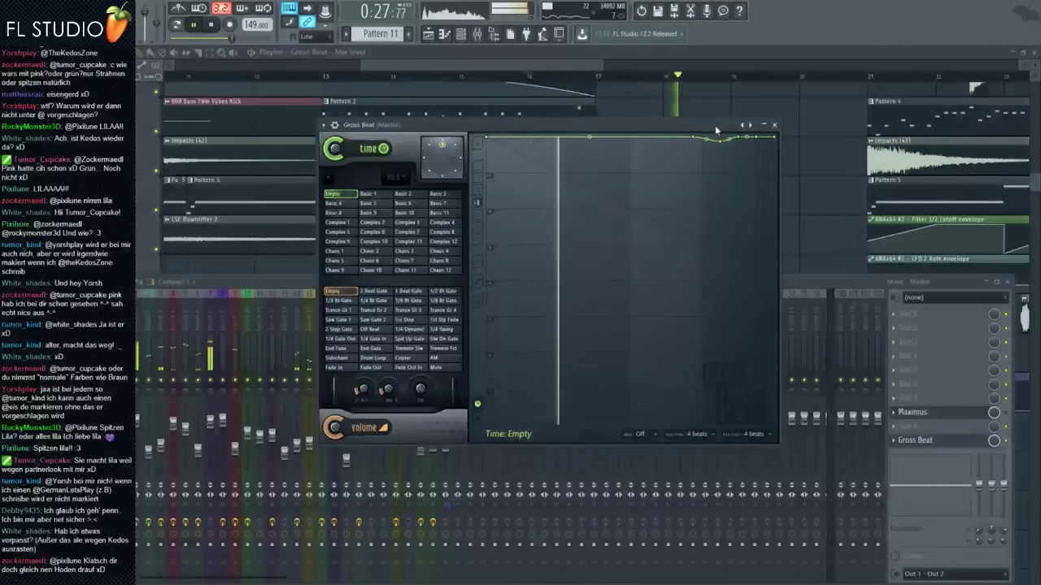
key(F5)
scroll(566, 526, down, 1)
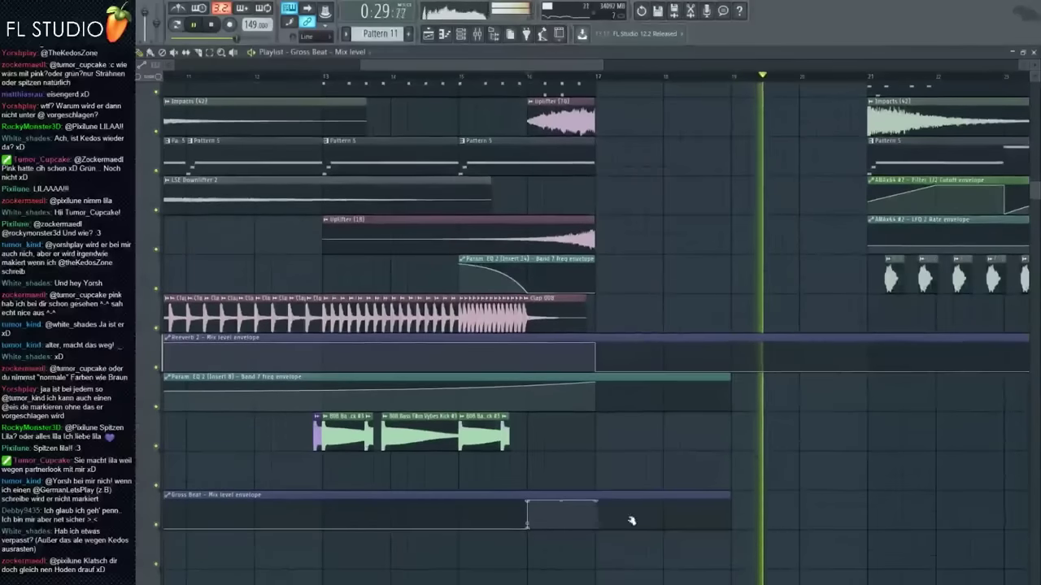
key(space)
key(F9)
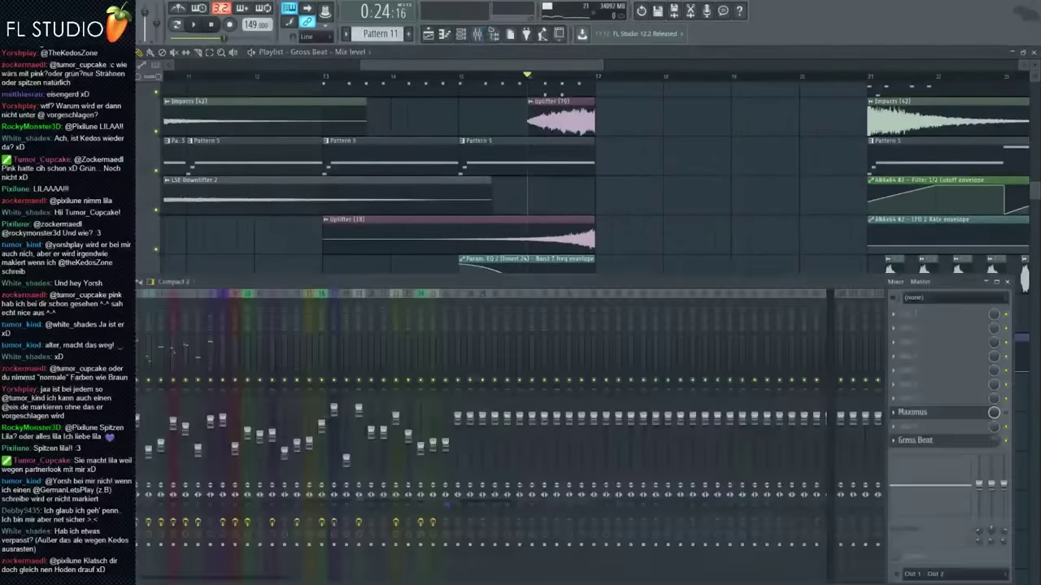
Step: In Insert 1's Parametric EQ 2, reduce the low-band boost and flatten the low-mid cut while playing from bar 16
click(422, 326)
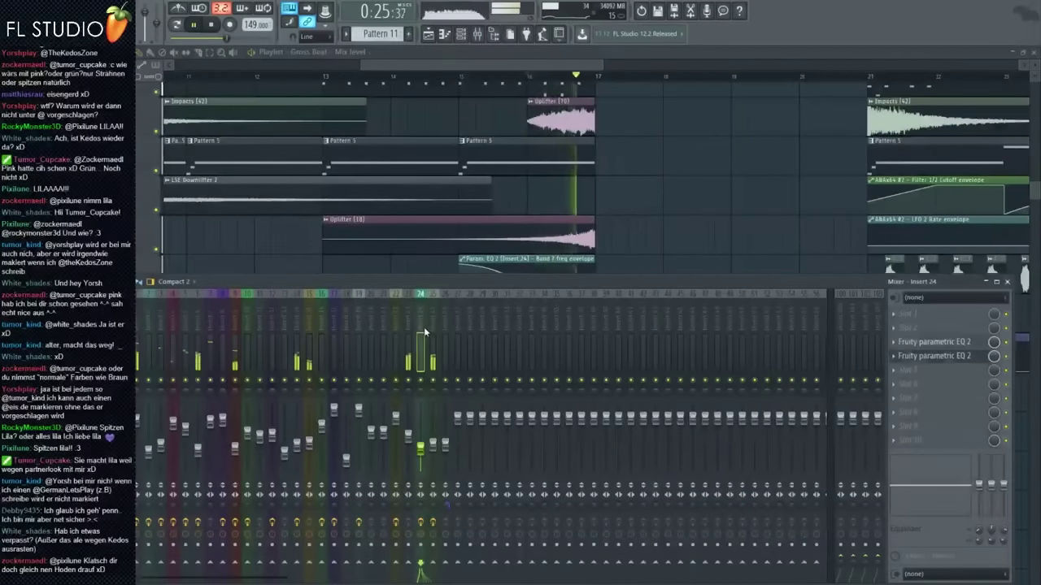
click(138, 352)
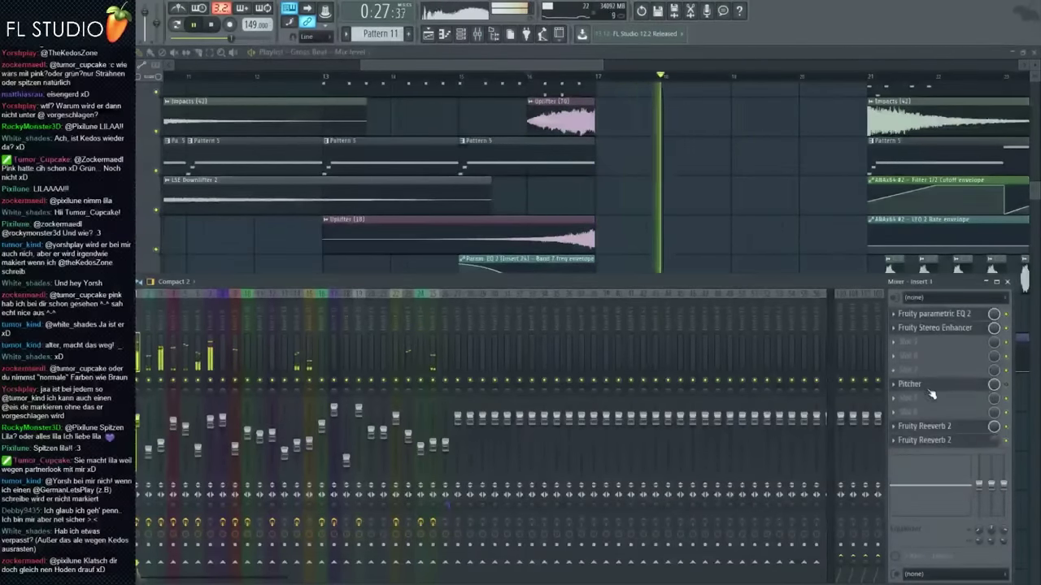
click(927, 440)
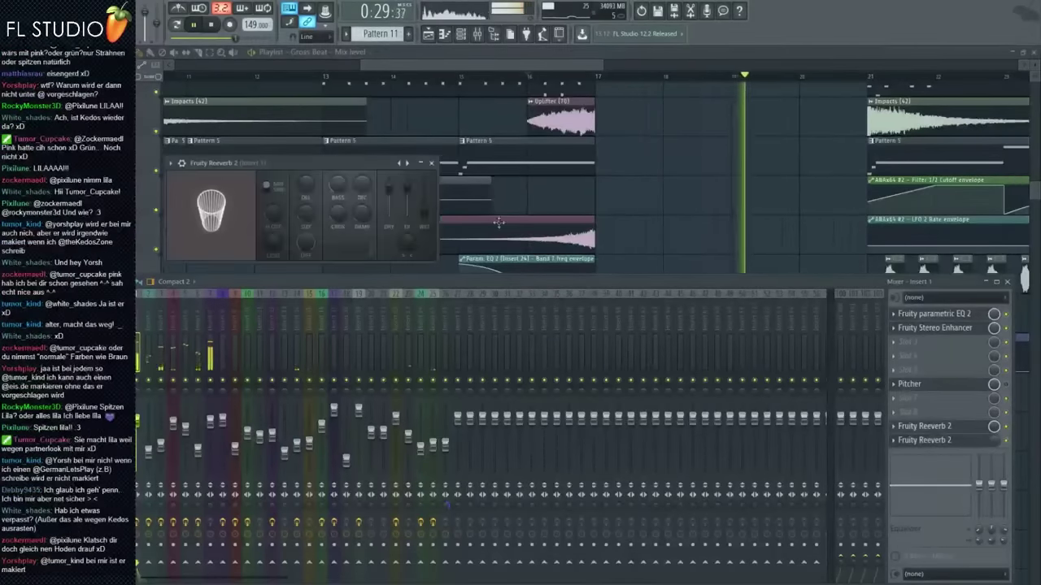
click(941, 315)
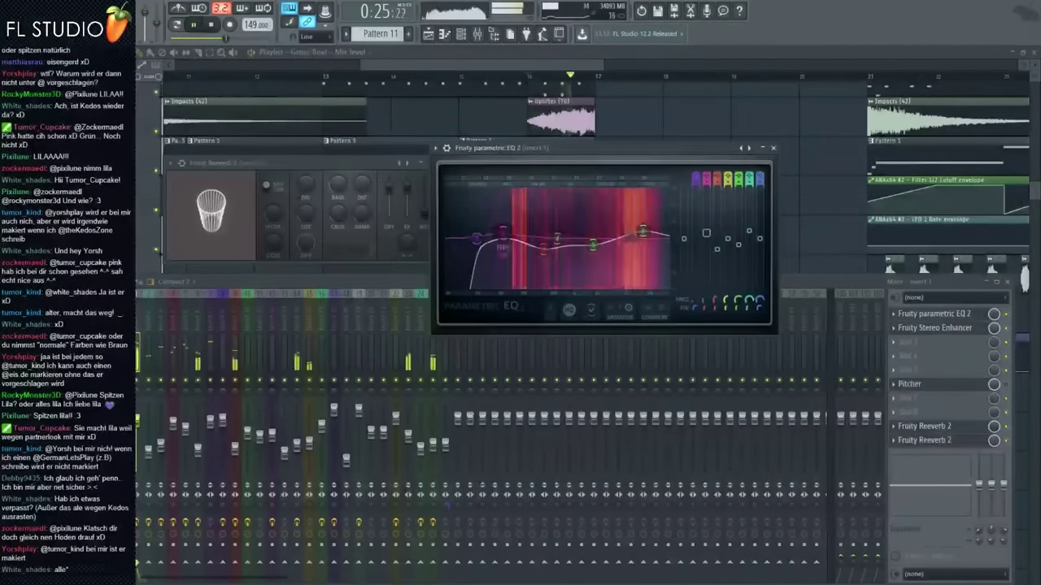
drag(502, 224, 552, 238)
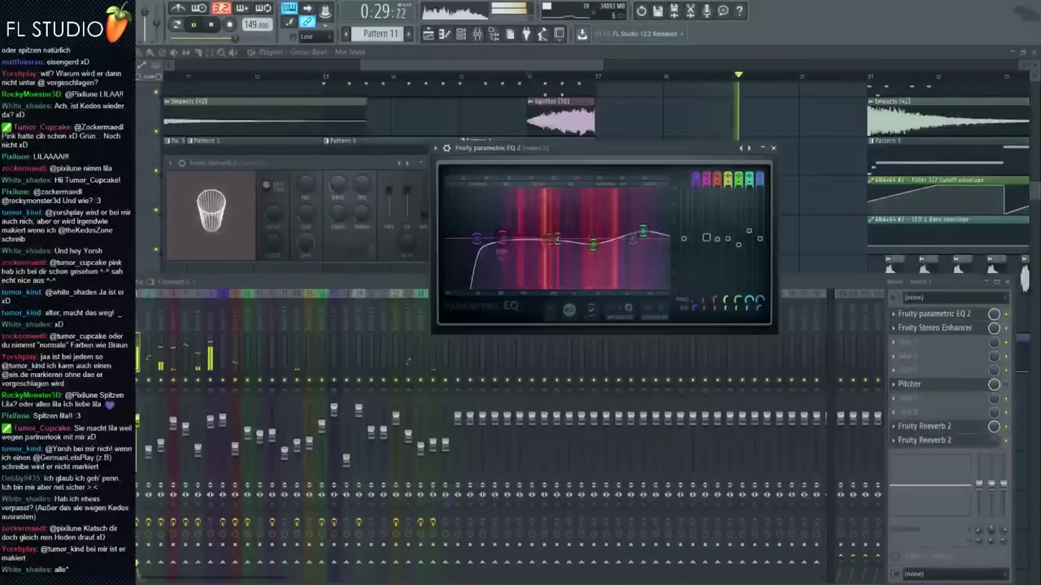
Step: Play from about bar 15 and review the arrangement through the build-up and into the drop
click(647, 137)
scroll(503, 103, down, 4)
scroll(506, 107, up, 7)
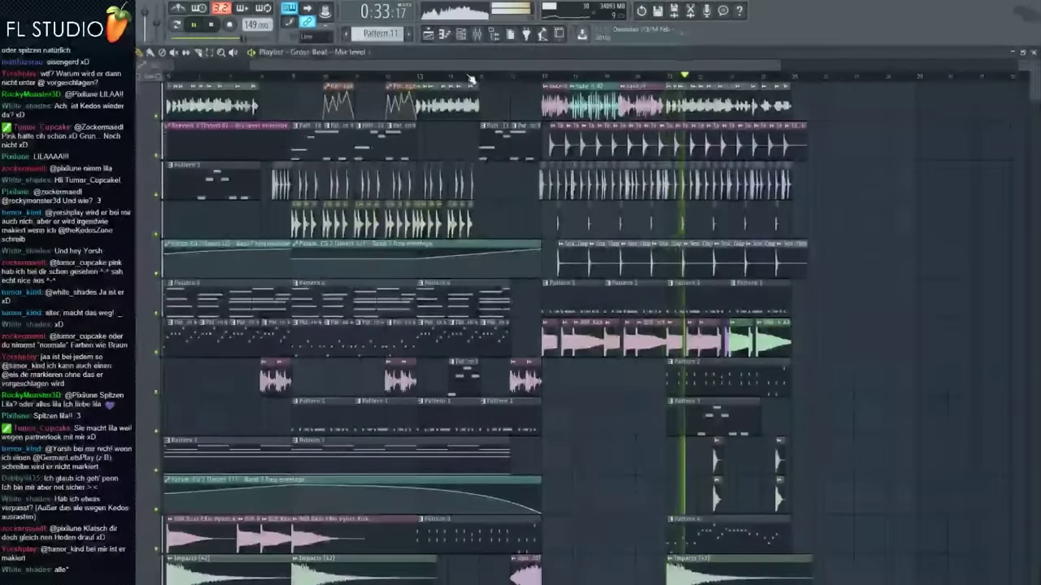
click(477, 77)
scroll(496, 269, up, 5)
scroll(607, 222, down, 2)
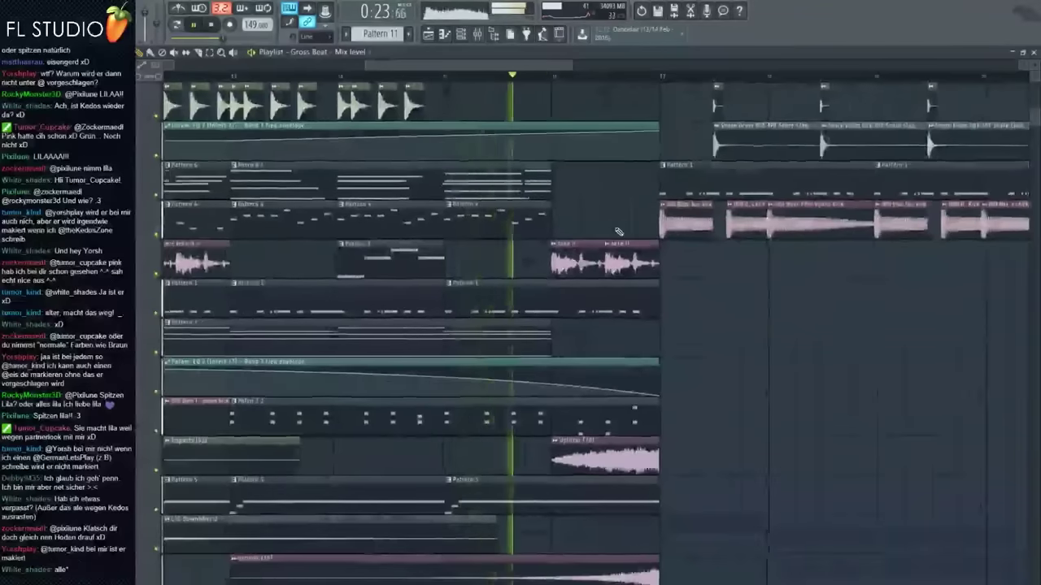
scroll(622, 220, down, 2)
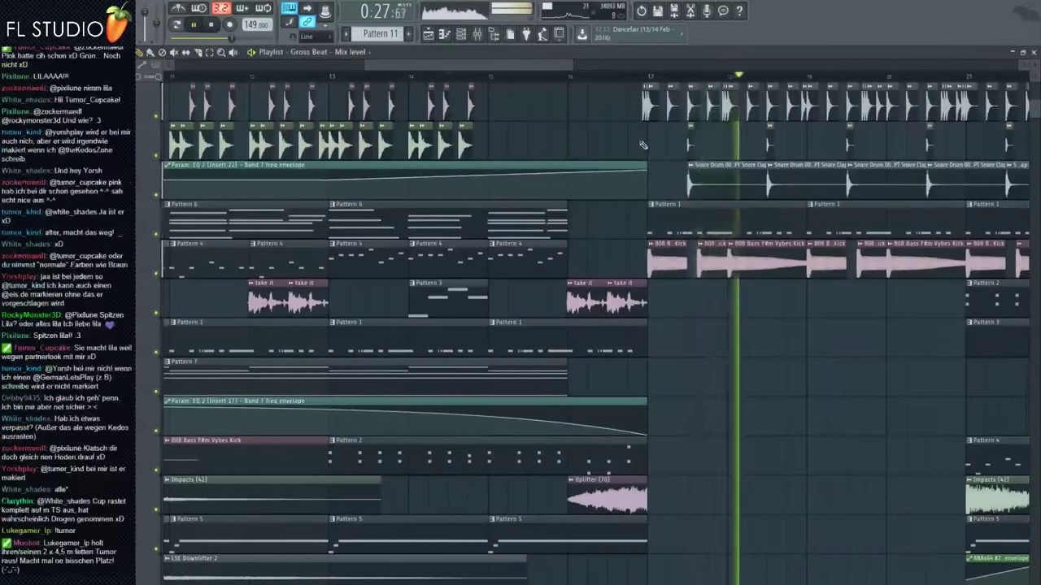
scroll(650, 174, down, 2)
scroll(667, 172, up, 2)
click(534, 76)
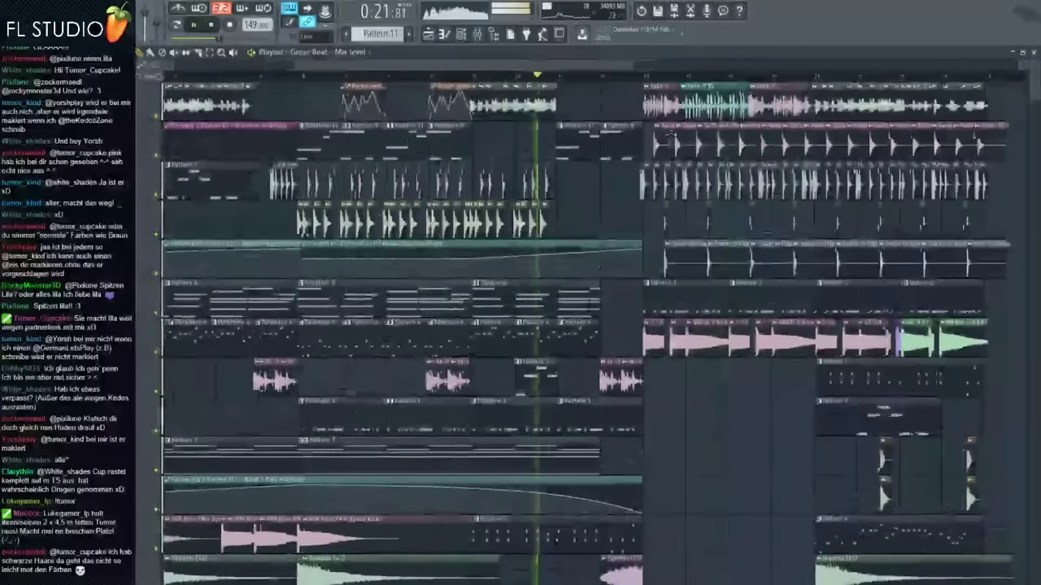
Step: Delete the Tambourine 006 clips from bar 17 up to the last beat of bar 20
scroll(631, 208, up, 3)
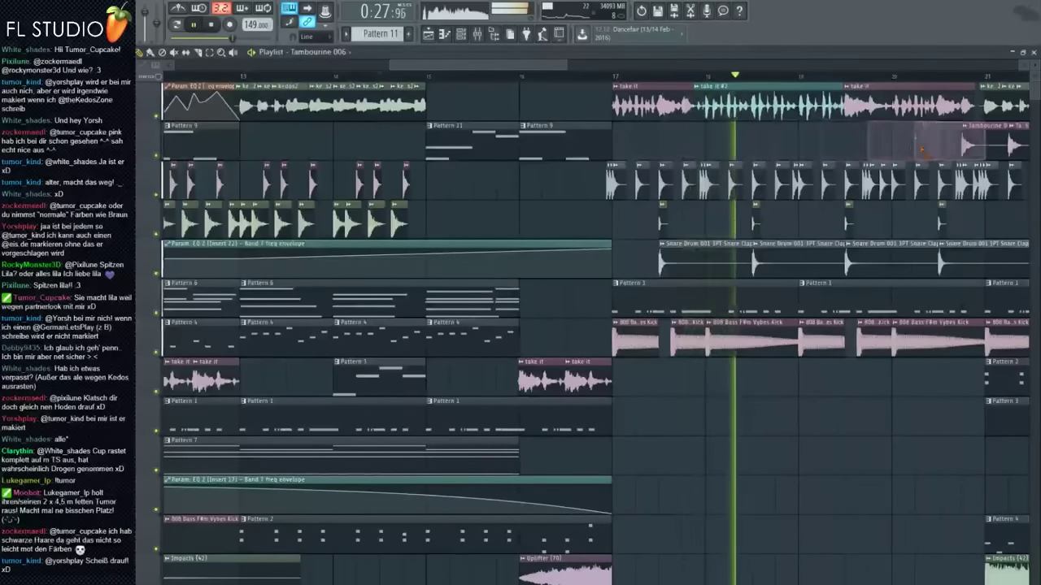
scroll(889, 222, down, 2)
scroll(889, 222, up, 2)
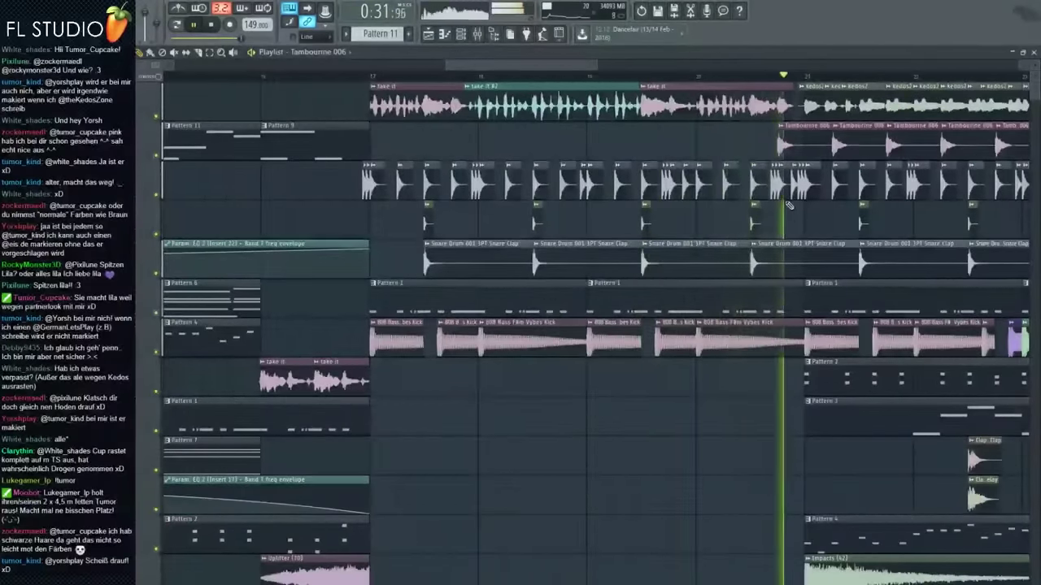
Step: Listen to the second half of the drop while looking over all its tracks, and stop playback in bar 24
scroll(743, 217, down, 5)
scroll(843, 251, up, 2)
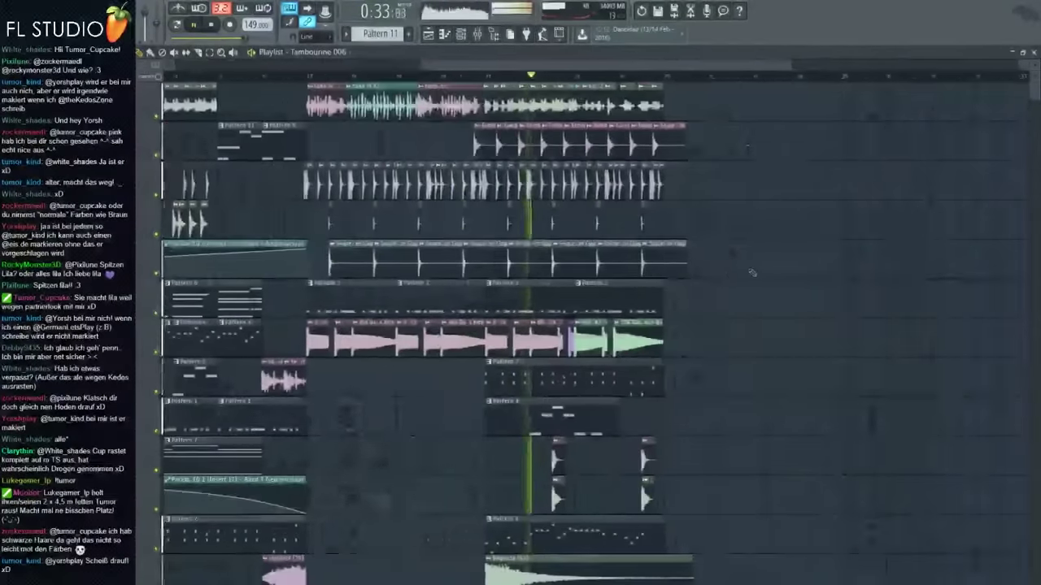
scroll(732, 275, down, 1)
scroll(723, 278, down, 1)
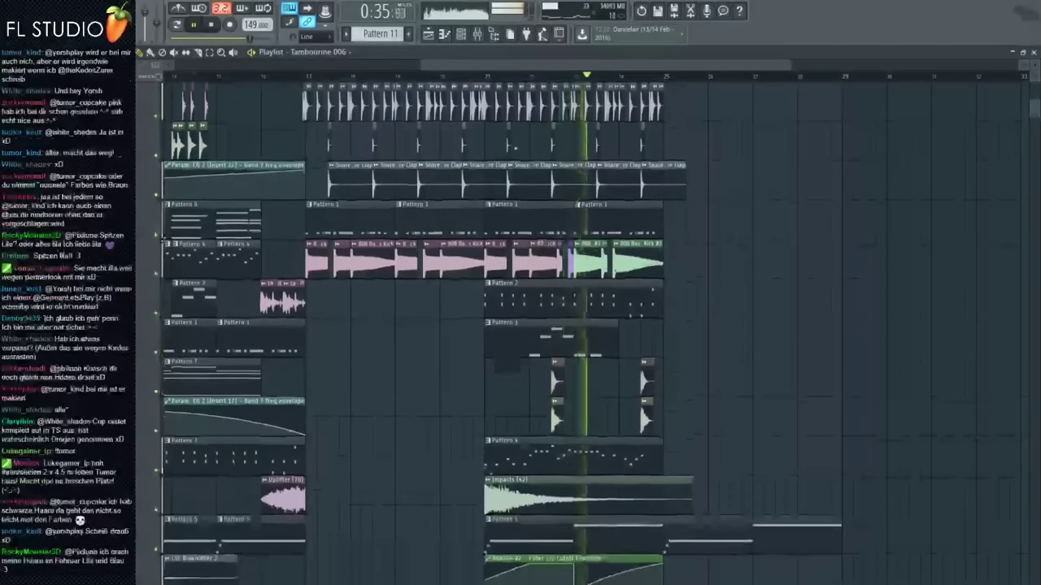
scroll(605, 184, down, 5)
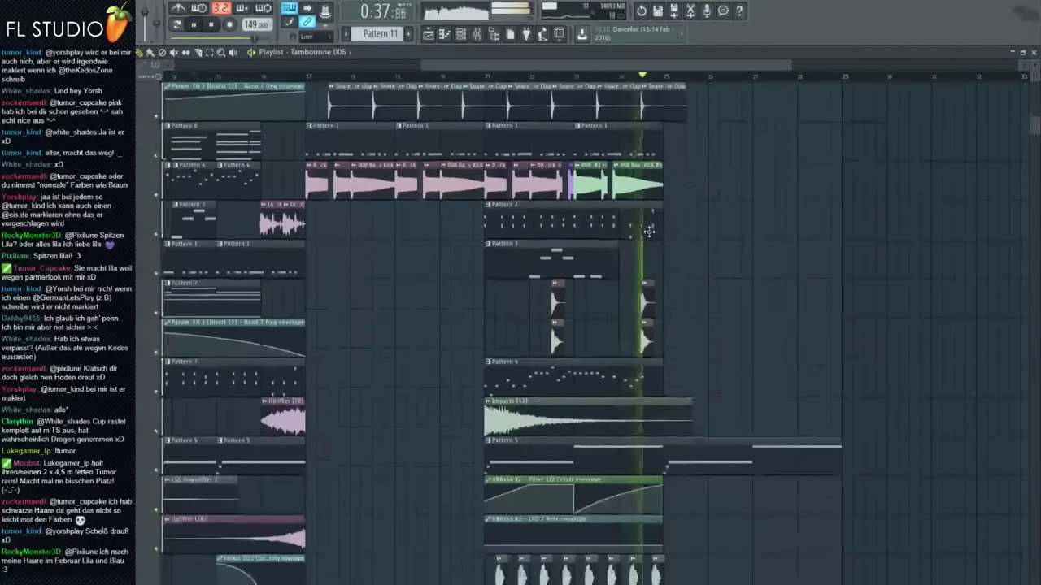
key(space)
Step: Set the time selection from bar 21 to bar 25 and clear the clip selection
scroll(689, 287, up, 7)
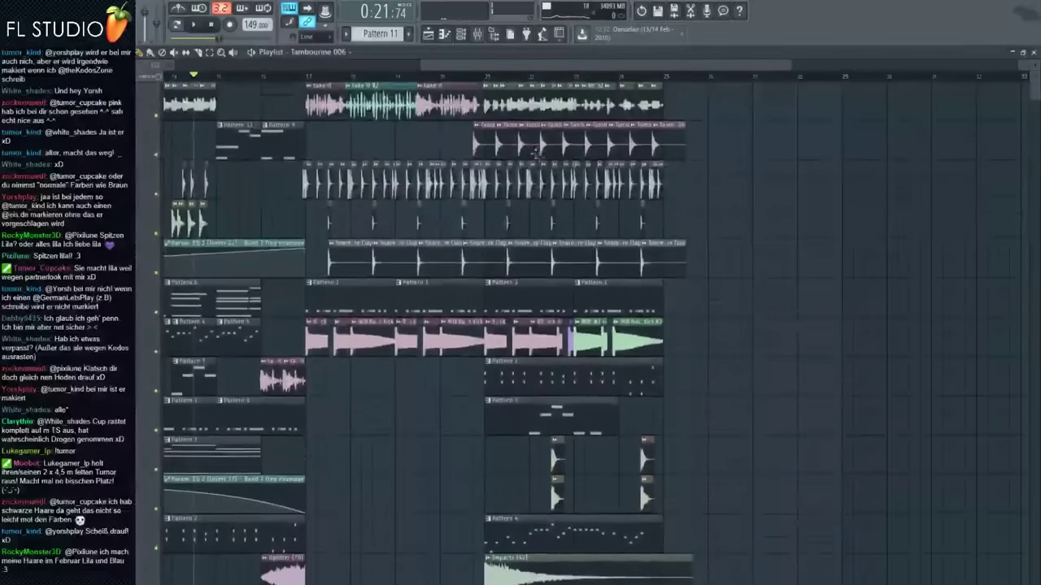
scroll(490, 115, up, 2)
scroll(490, 115, up, 2)
drag(446, 103, 547, 180)
scroll(549, 174, down, 2)
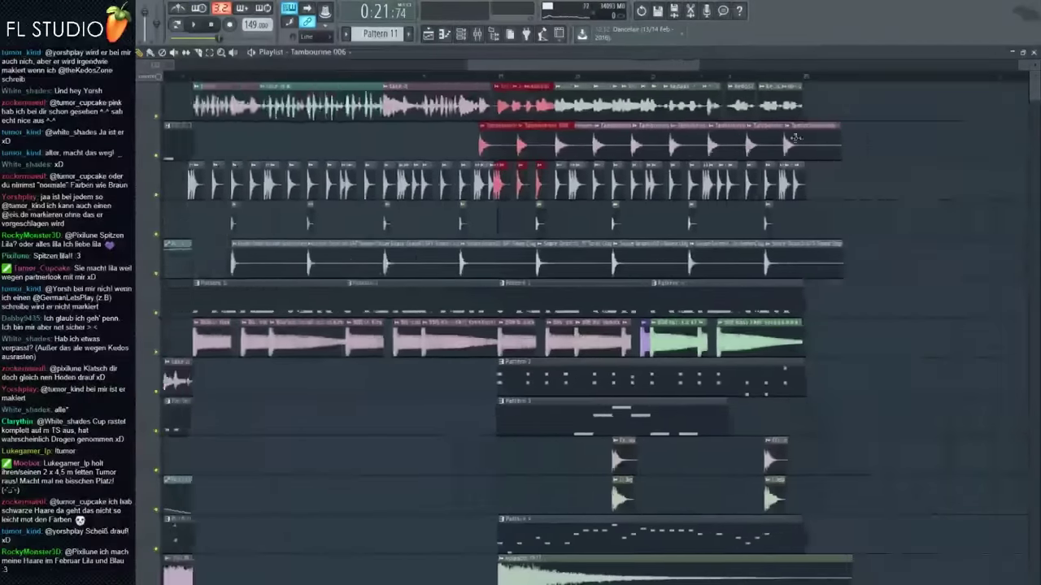
scroll(789, 139, down, 1)
drag(890, 96, 587, 550)
scroll(597, 114, up, 4)
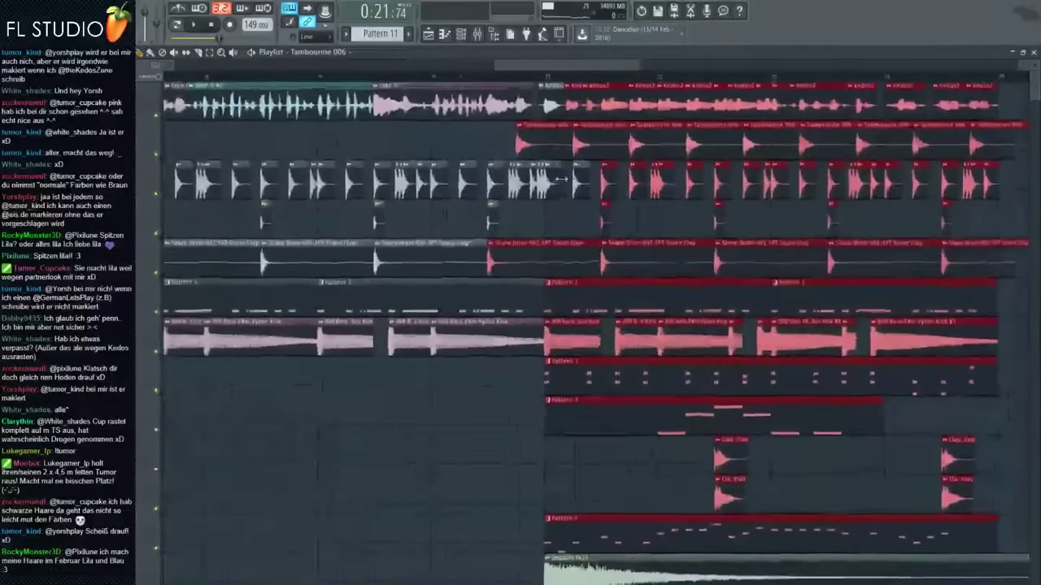
scroll(540, 100, up, 3)
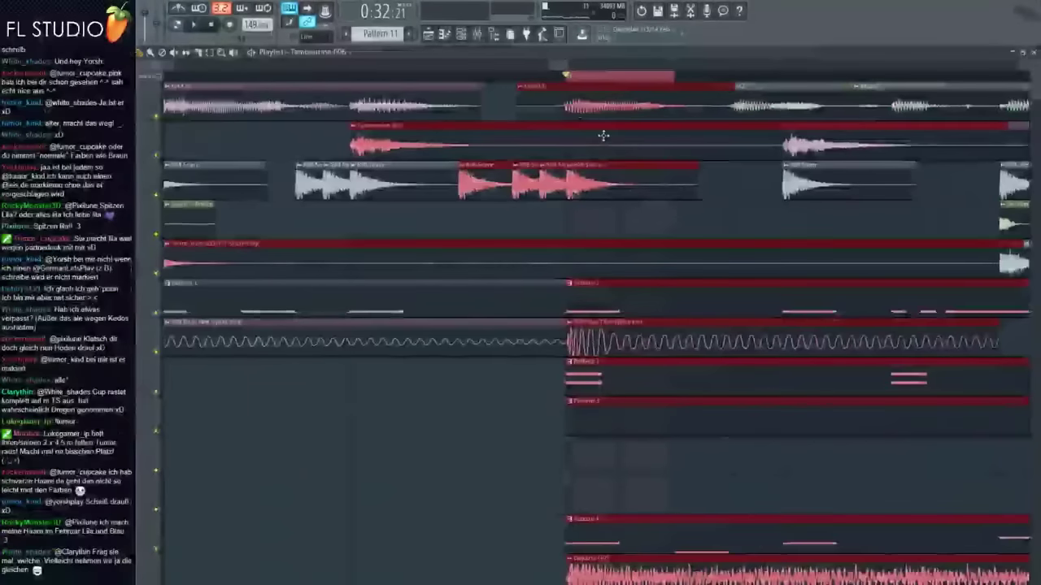
scroll(602, 135, down, 5)
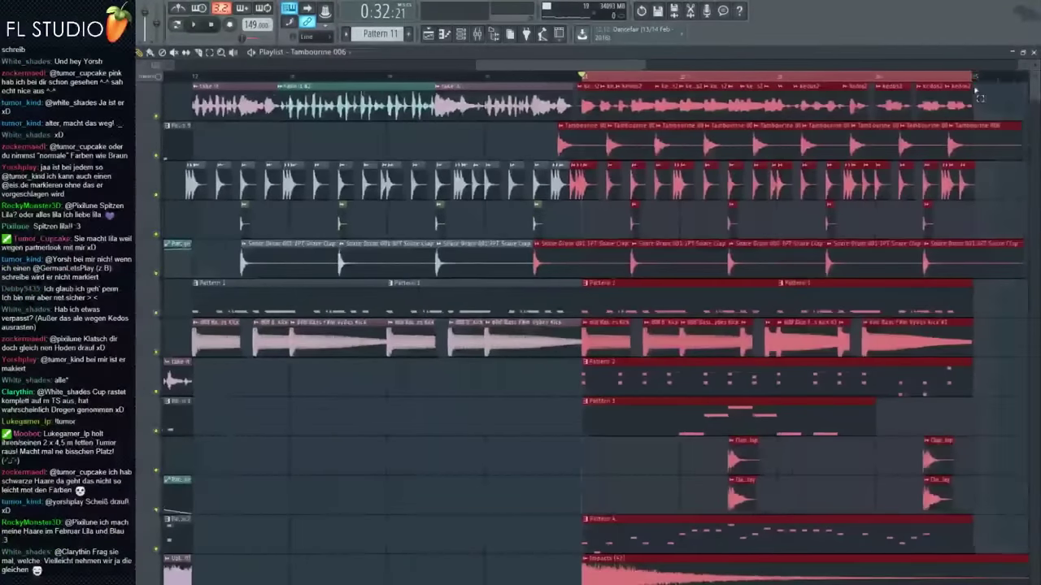
scroll(483, 232, up, 4)
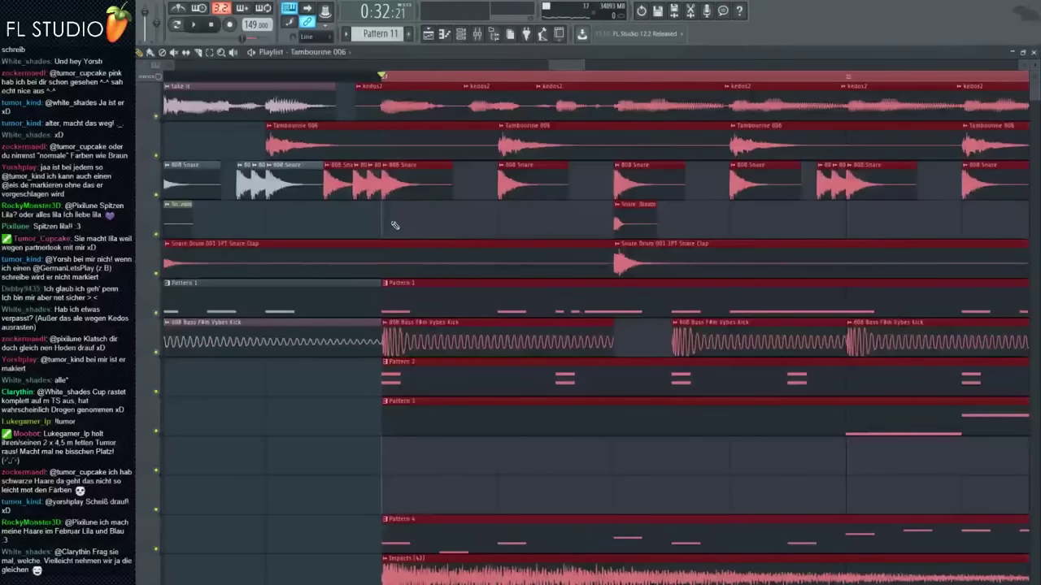
scroll(394, 225, down, 3)
click(340, 252)
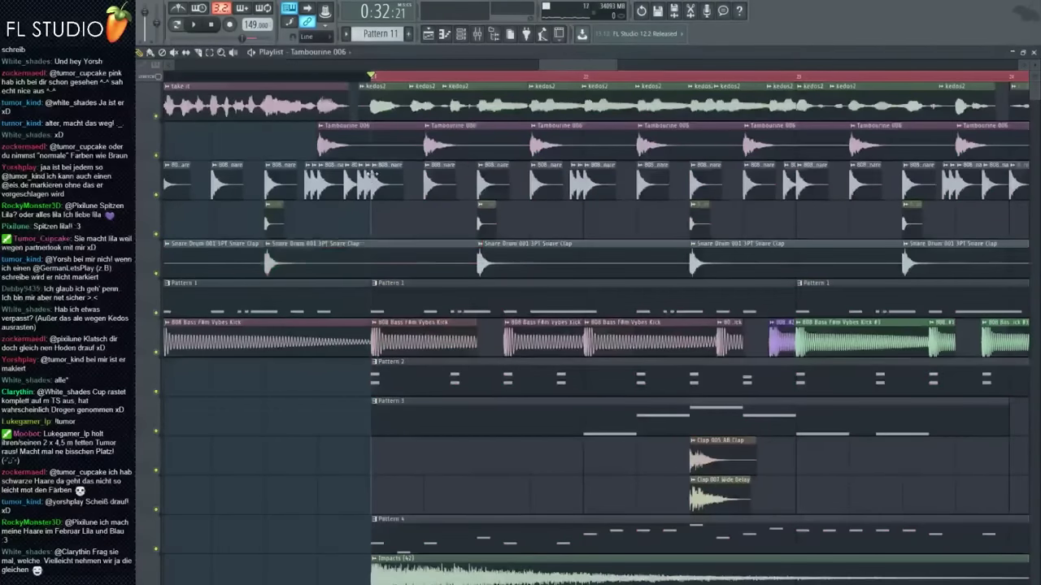
Step: Select all clips from bar 21 to 25 on every track and move them to start at bar 26
scroll(422, 107, down, 4)
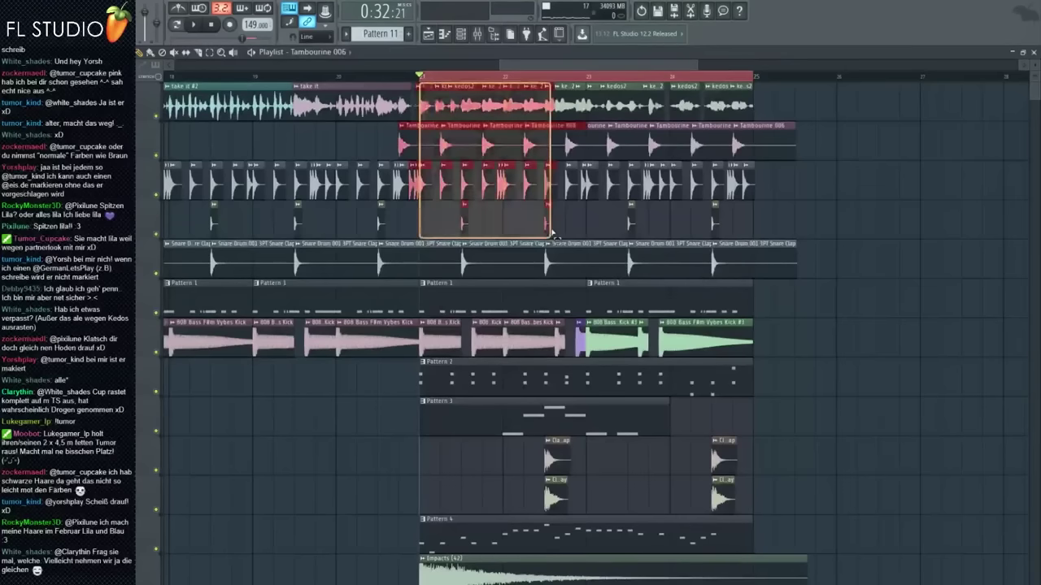
scroll(827, 473, up, 2)
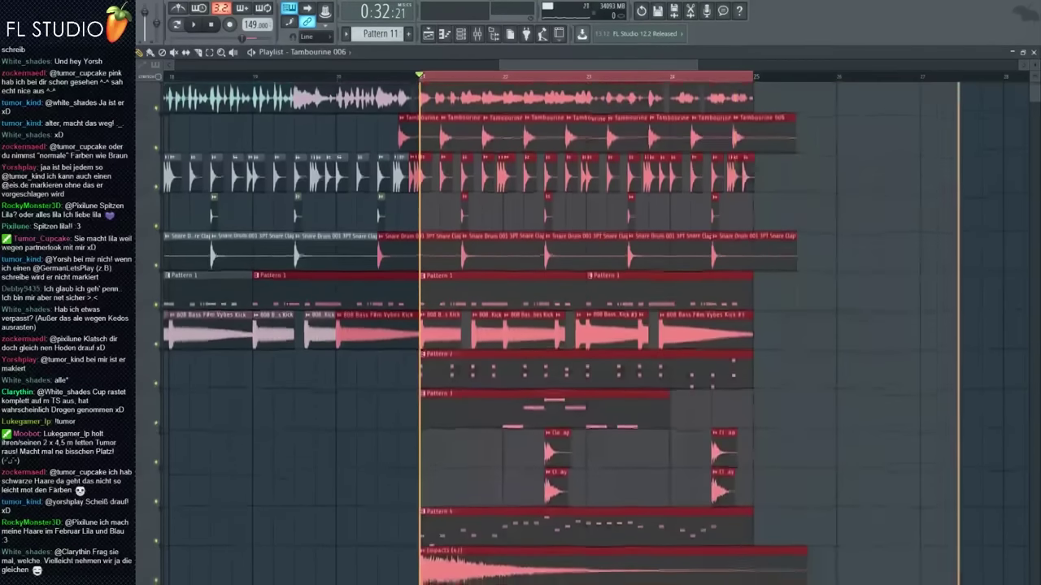
drag(793, 105, 380, 581)
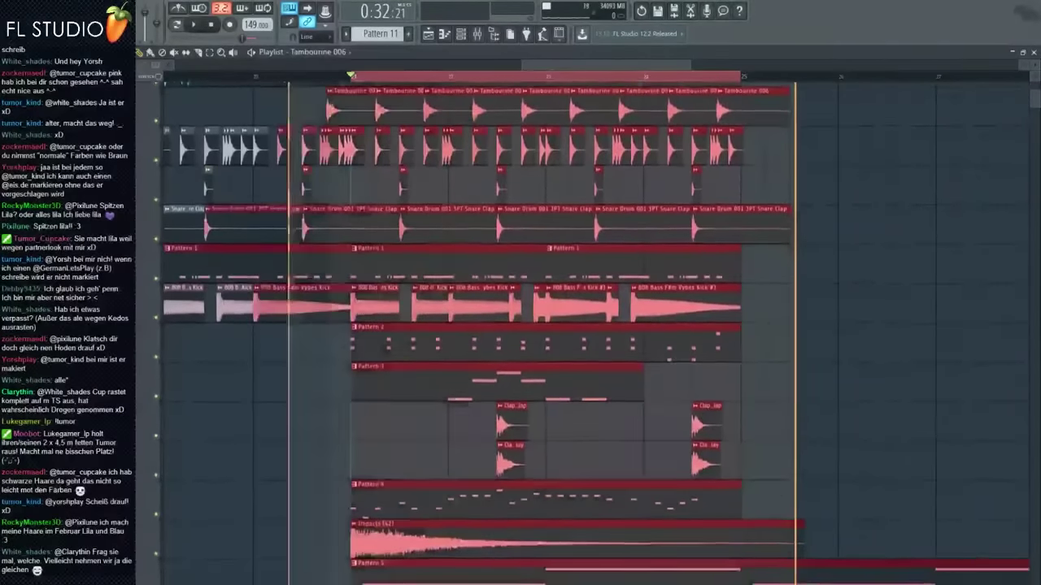
scroll(472, 420, down, 5)
scroll(472, 420, up, 5)
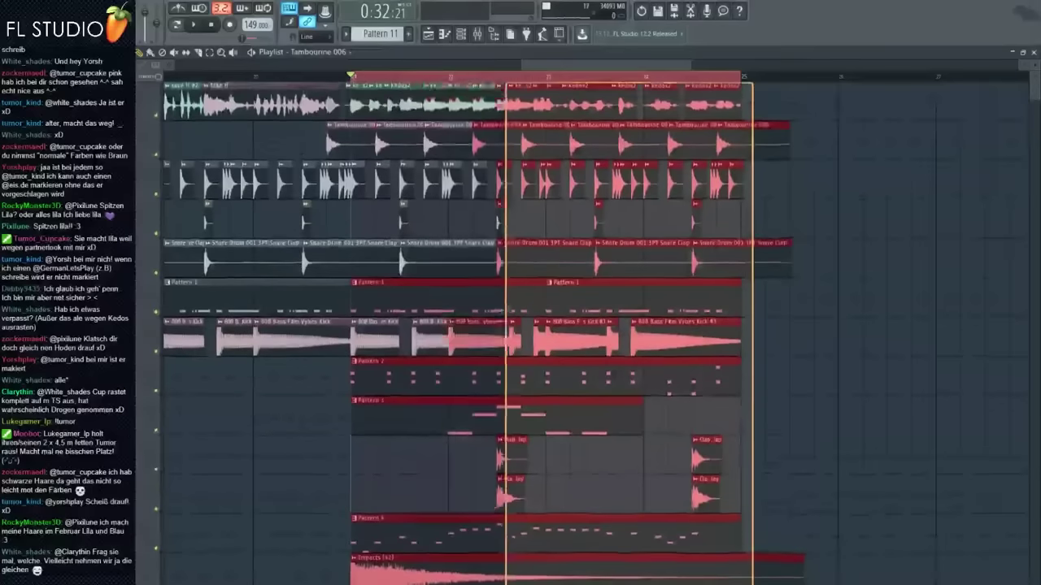
drag(506, 11, 359, 7)
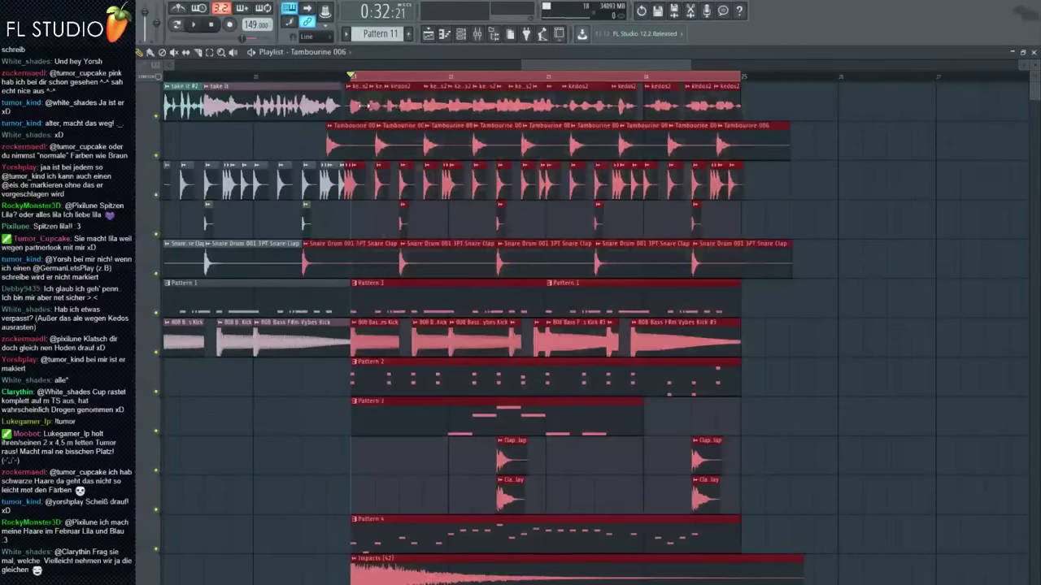
drag(367, 139, 856, 136)
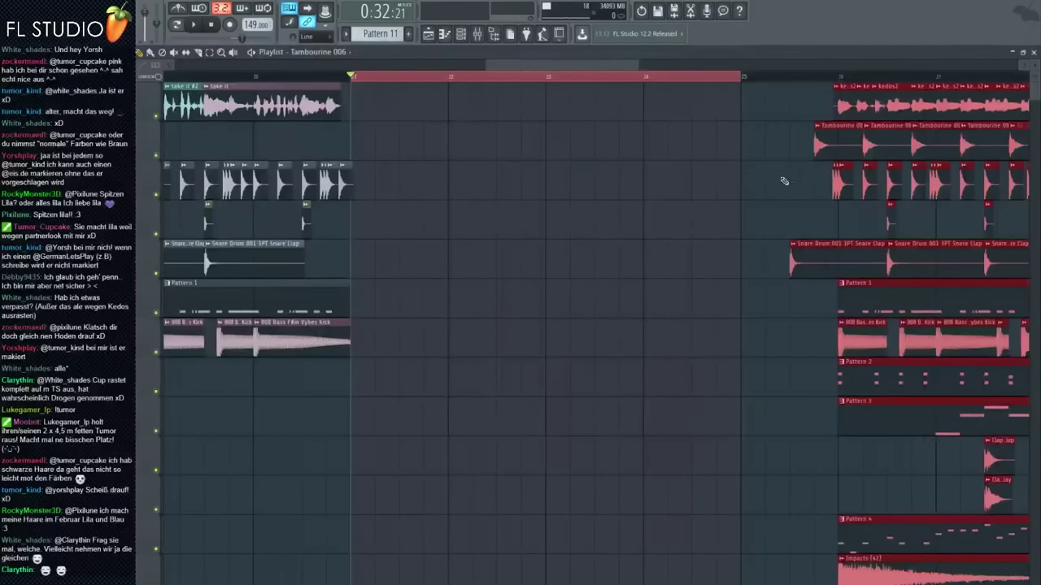
Step: Clear the clip selection and place a Snare Drum 001 clip mid-bar 20 and a Tambourine 006 clip on bar 20's last beat
scroll(744, 220, down, 5)
scroll(738, 216, up, 4)
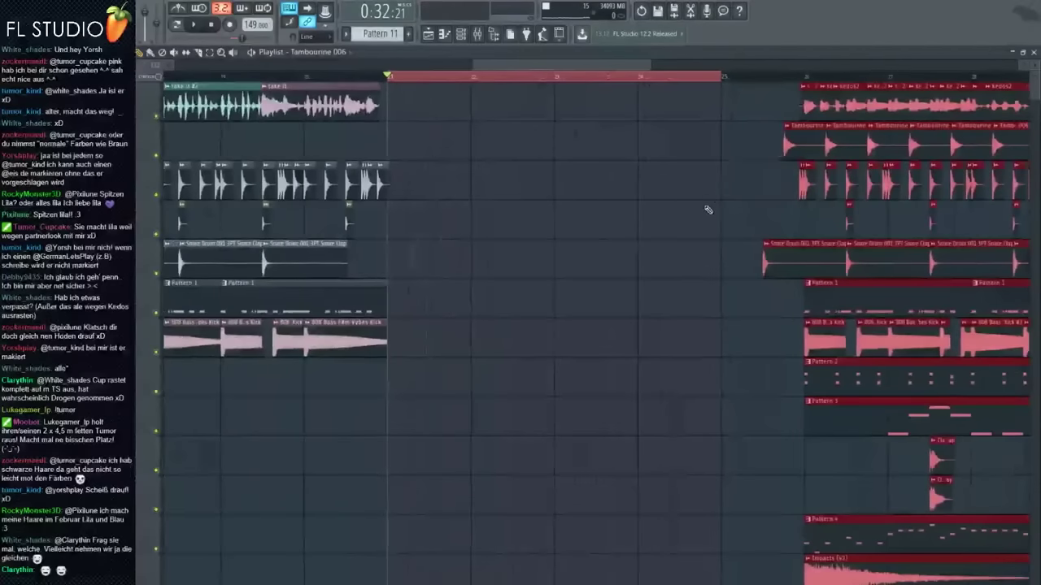
click(708, 210)
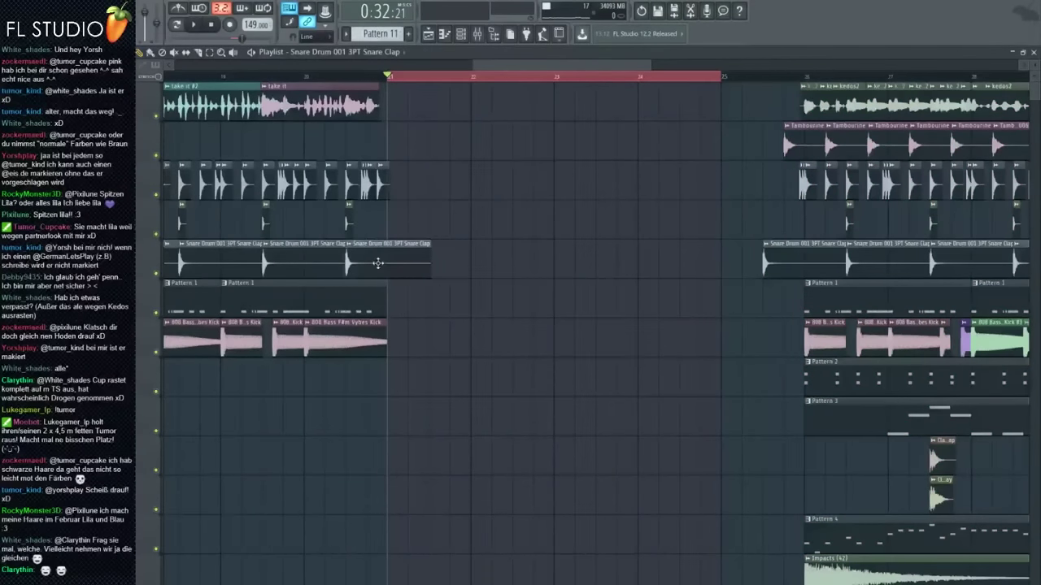
scroll(495, 298, down, 5)
scroll(520, 293, up, 4)
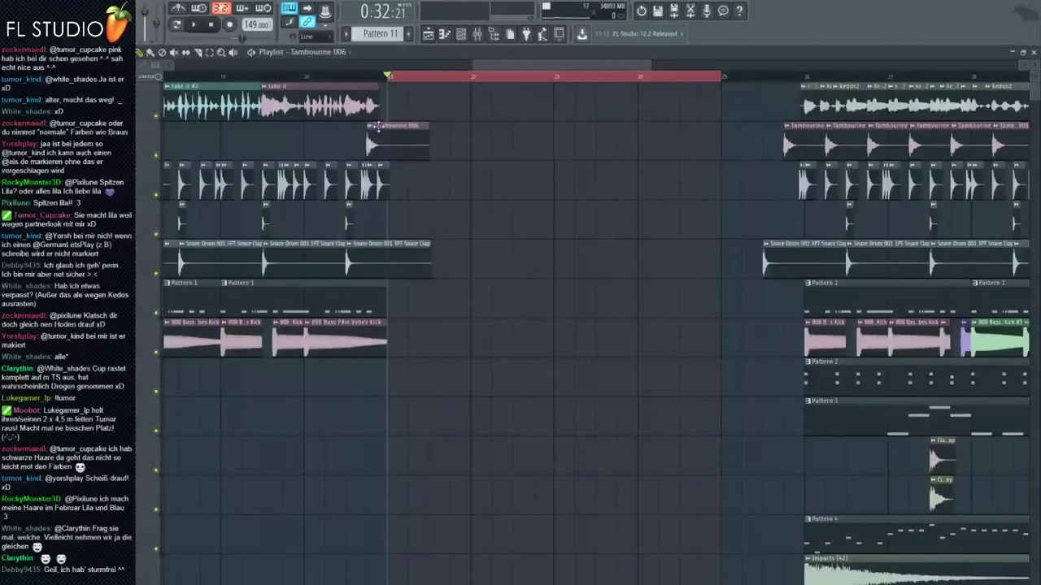
Step: Play the transition into the shortened drop at bar 17
scroll(532, 169, down, 3)
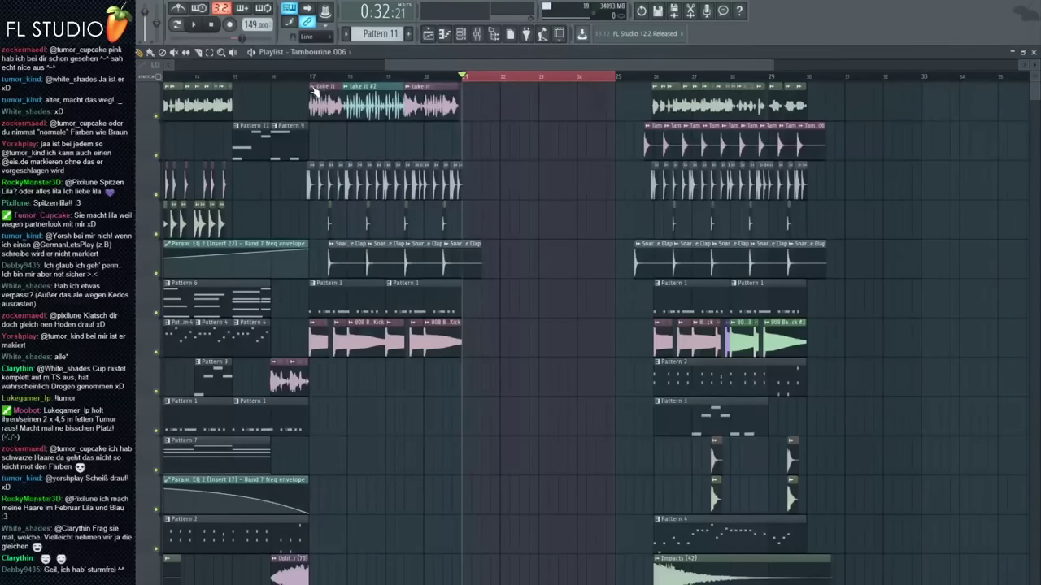
scroll(284, 125, up, 1)
key(space)
scroll(315, 206, up, 1)
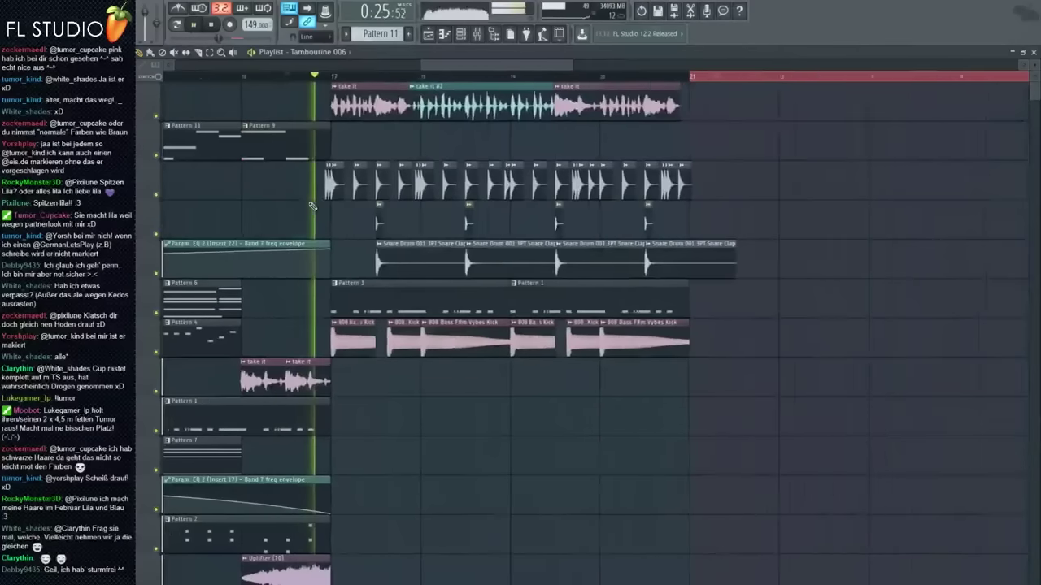
Step: Duplicate the drop clips of bars 17 to 20 on all tracks into bars 21 to 24 and clear the clip selection
scroll(376, 231, up, 2)
scroll(377, 231, down, 4)
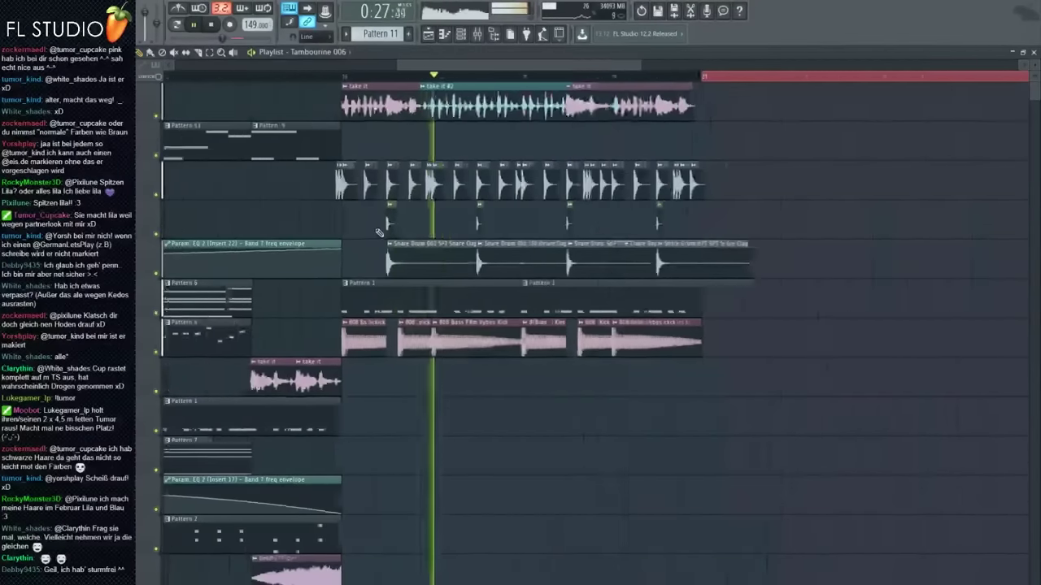
drag(633, 127, 359, 334)
key(ctrl+b)
key(space)
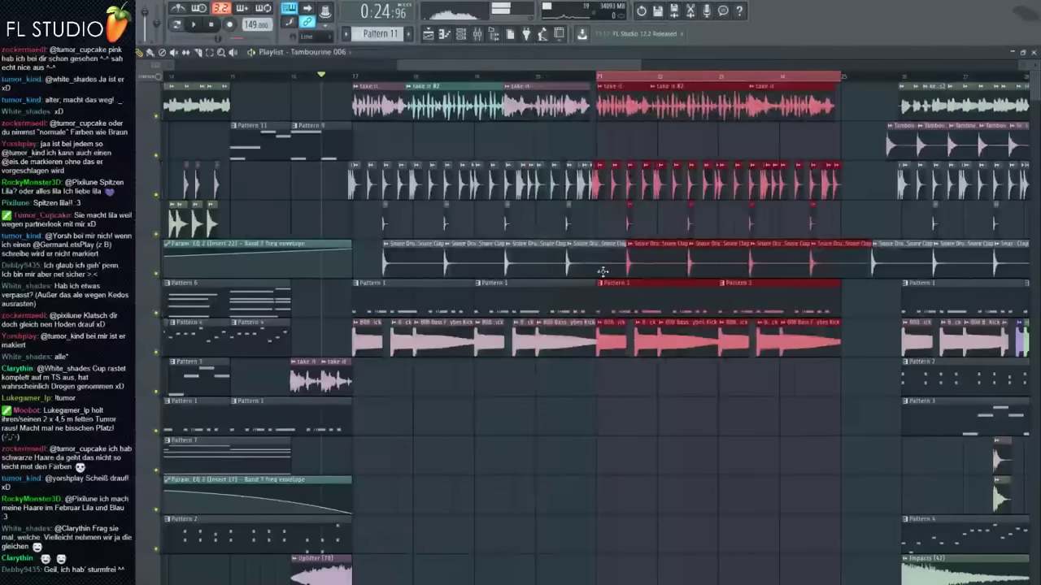
ctrl+click(445, 161)
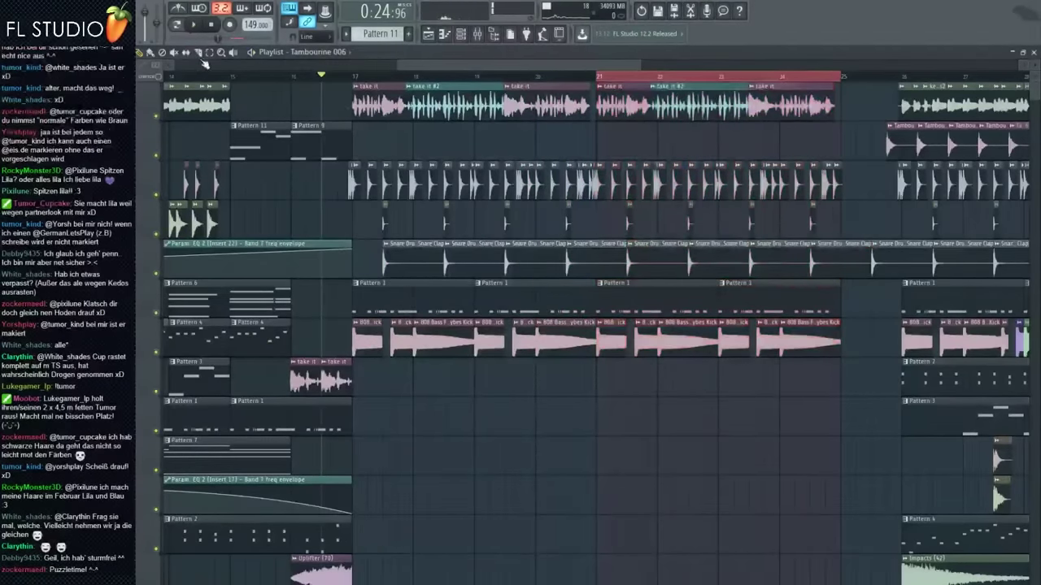
Step: Play the start of the extended drop briefly, then play the arrangement from bar 1 through the build-up
key(space)
scroll(203, 80, down, 4)
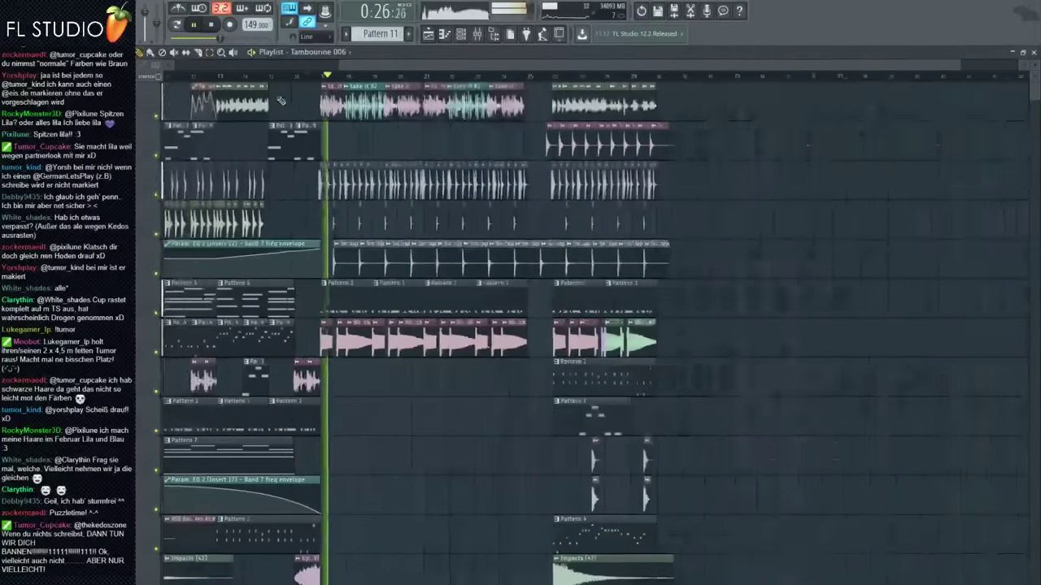
key(space)
drag(173, 83, 144, 79)
click(166, 77)
key(space)
scroll(311, 178, down, 2)
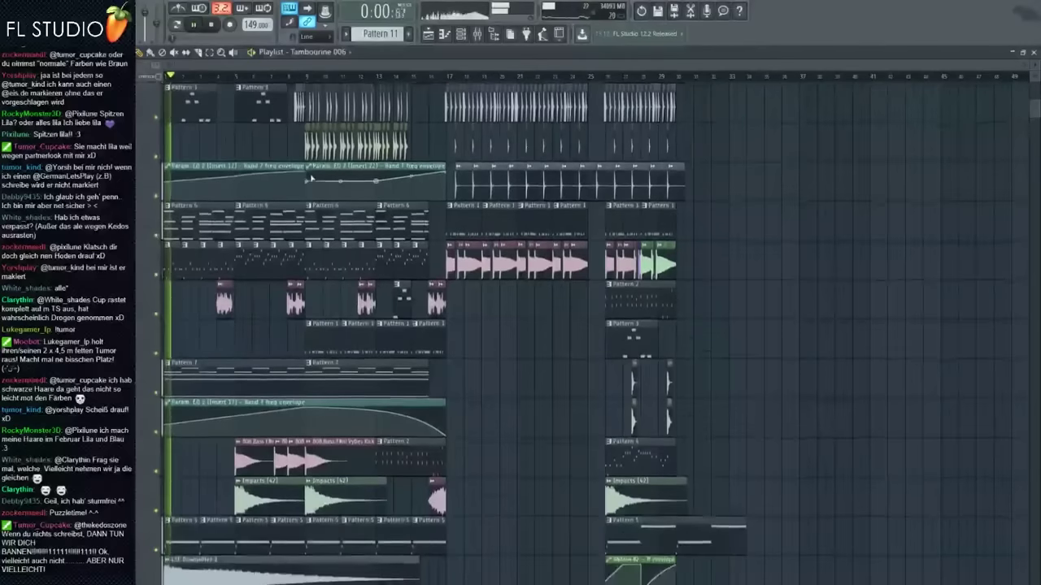
scroll(311, 178, up, 2)
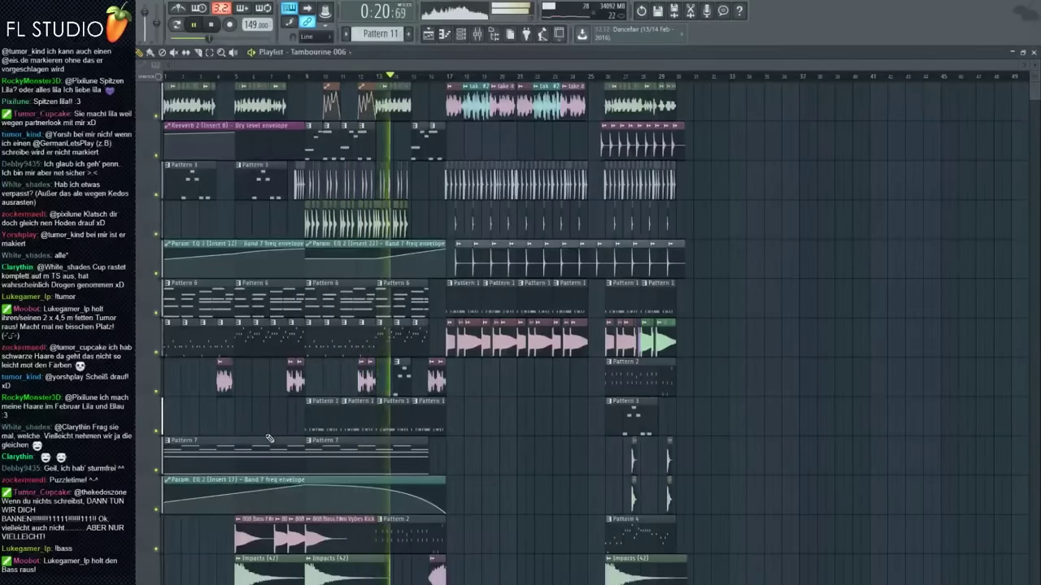
Step: Clone Pattern 3 as Pattern 4 and replace the Pattern 3 clip in bar 14 with Pattern 4 starting at bar 13
scroll(423, 326, up, 4)
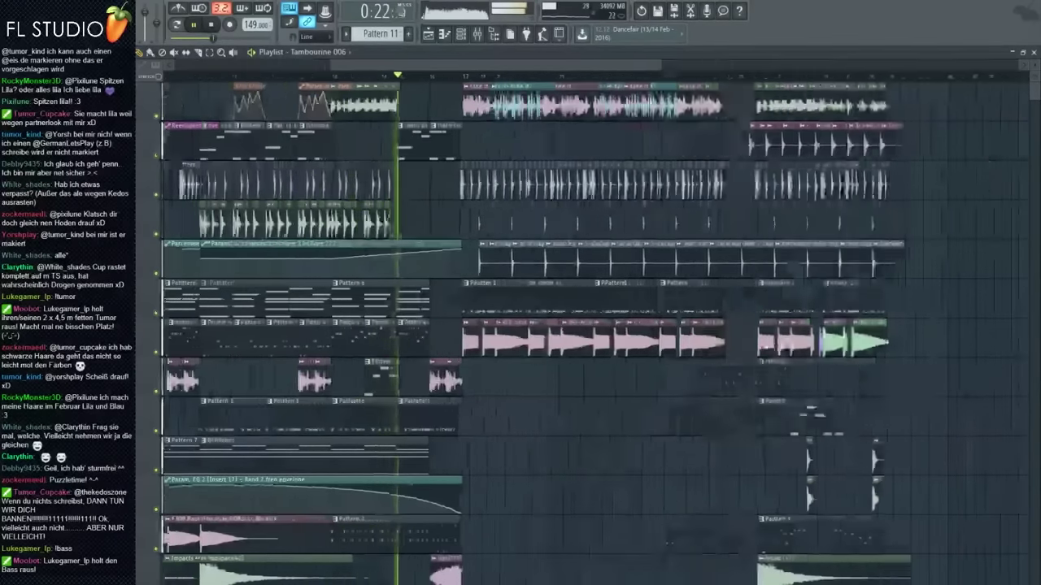
key(space)
click(331, 75)
click(359, 345)
double_click(360, 373)
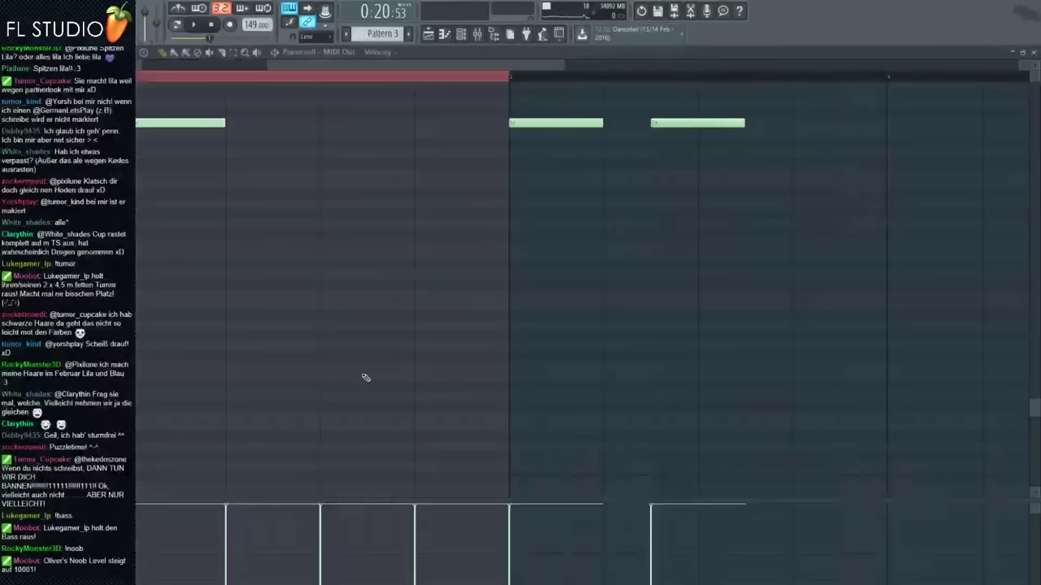
click(388, 33)
click(452, 119)
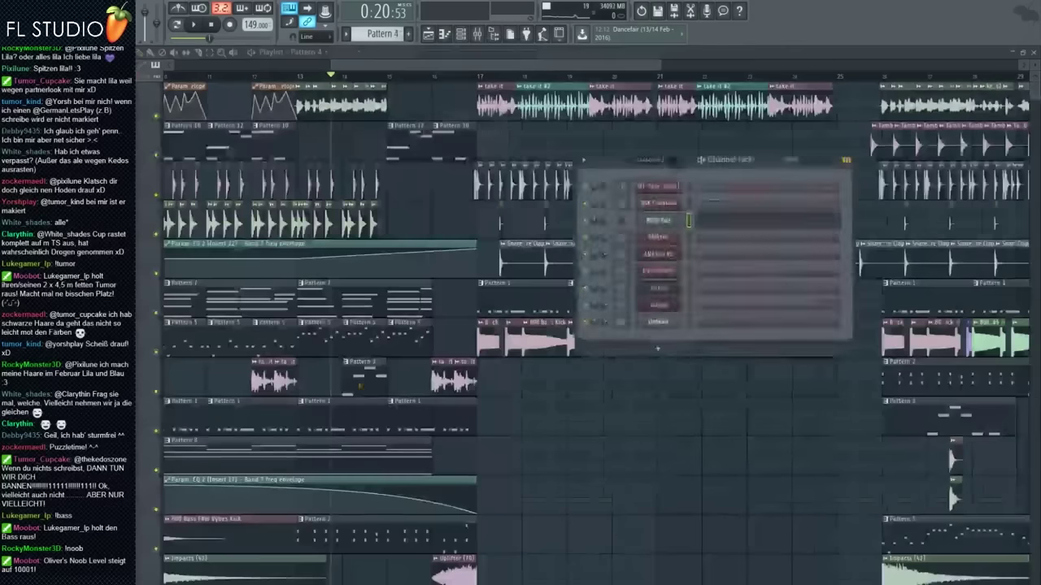
key(Return)
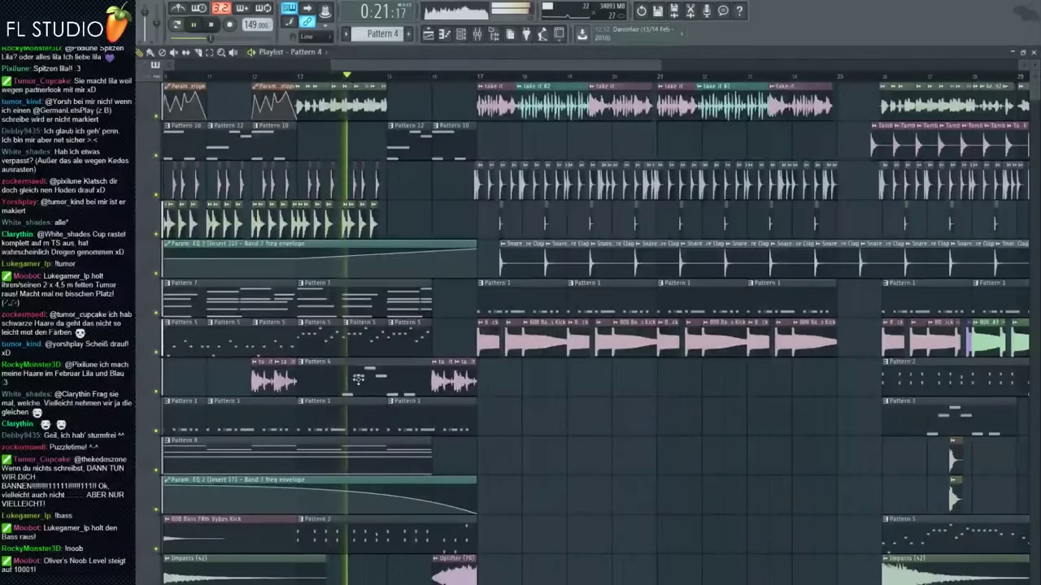
Step: In Pattern 4, lower bar 2's third note to G#4 and fourth to F4, remove bar 3's notes, and return to the playlist
double_click(376, 382)
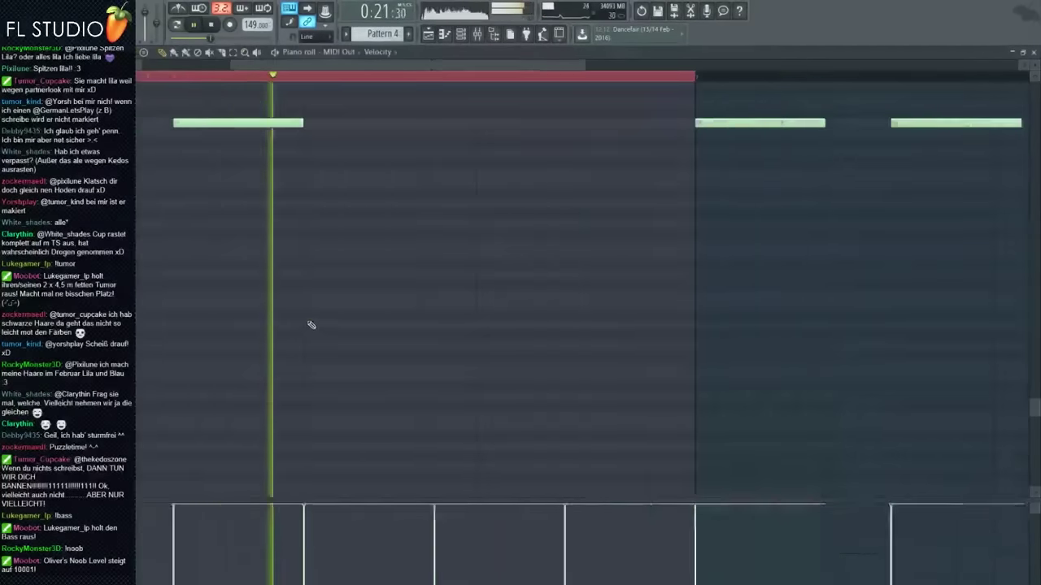
key(space)
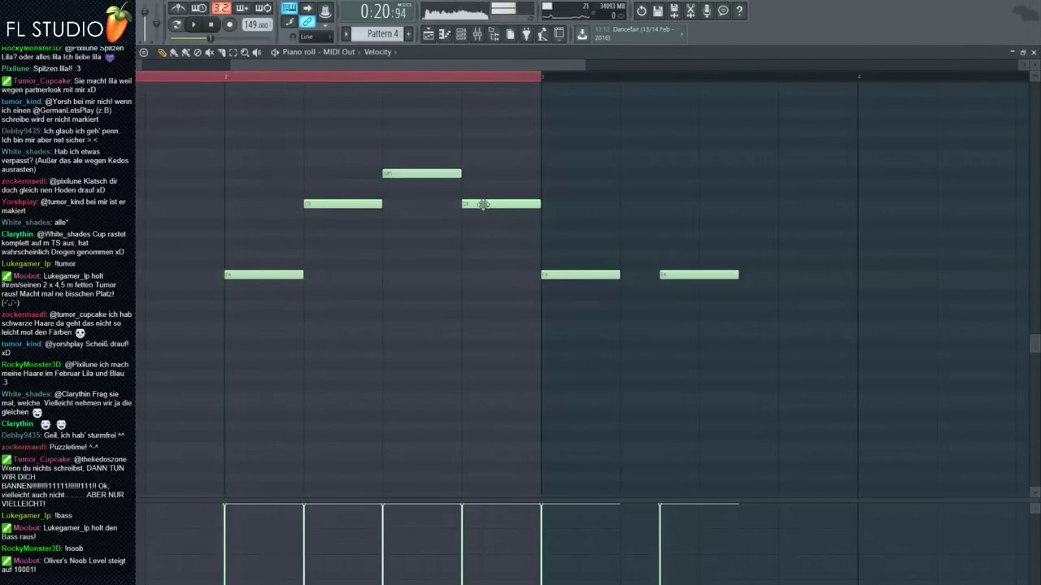
drag(411, 176, 407, 205)
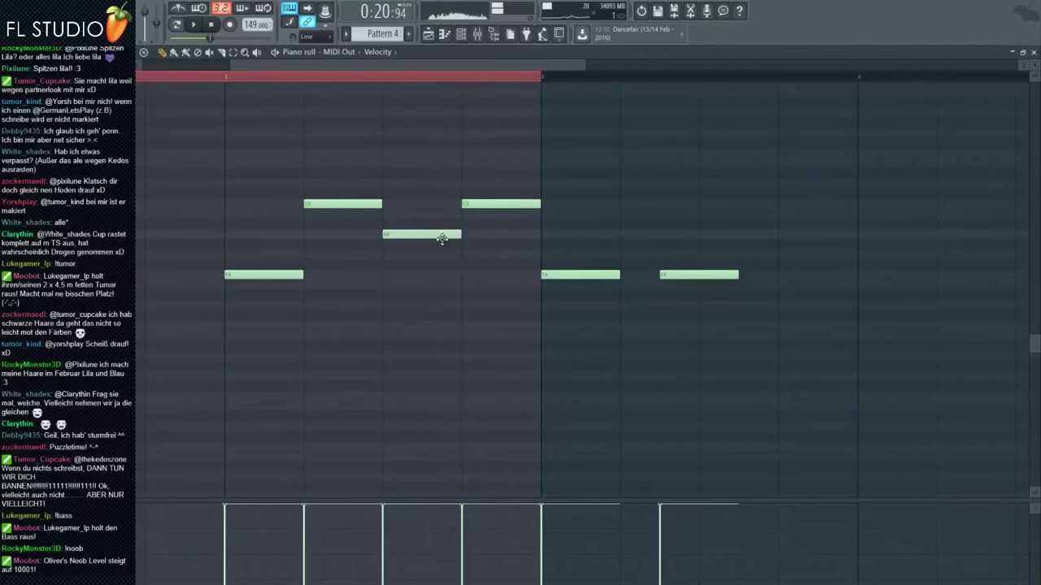
key(space)
drag(441, 237, 439, 249)
key(space)
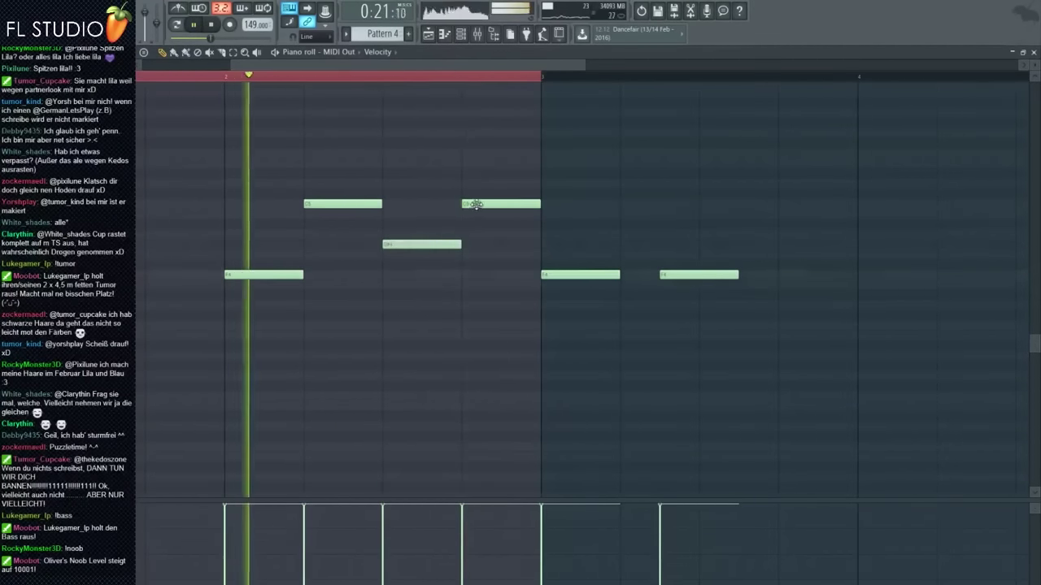
drag(477, 204, 470, 277)
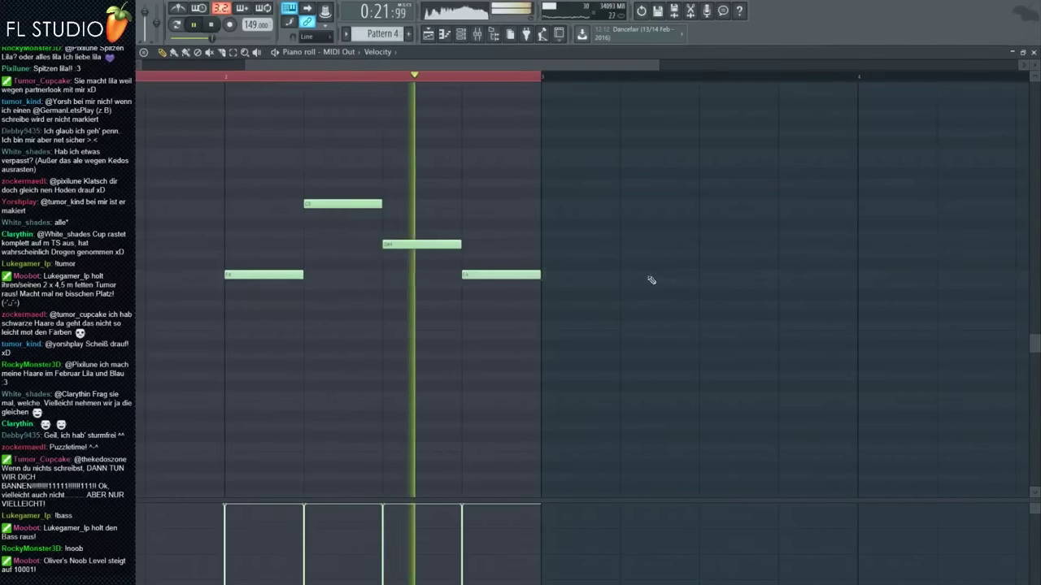
click(429, 33)
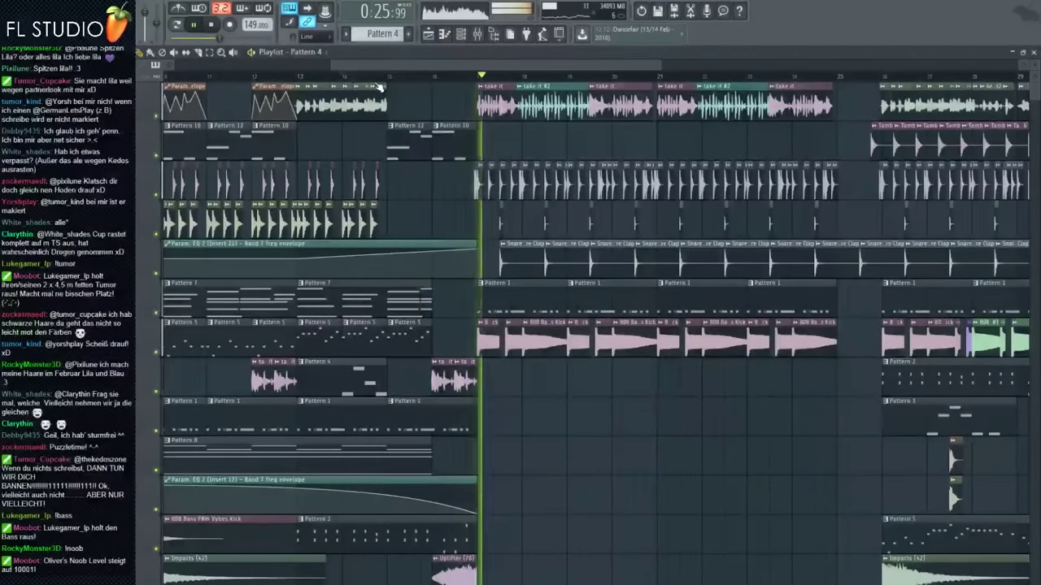
Step: Play the build-up from bar 14 into the drop repeatedly to judge the edited Pattern 4 melody
scroll(380, 87, up, 3)
click(325, 76)
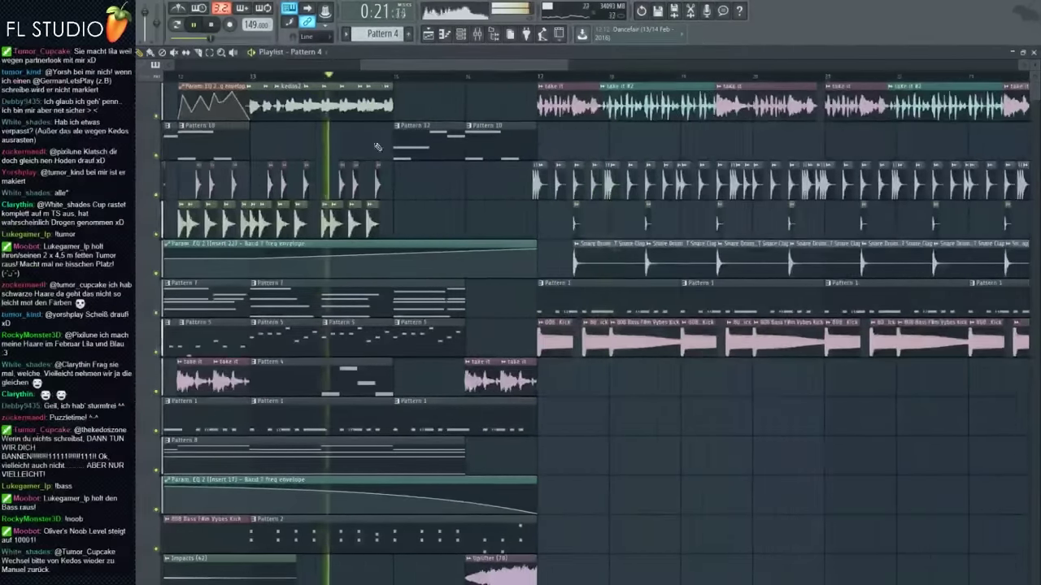
scroll(422, 201, down, 3)
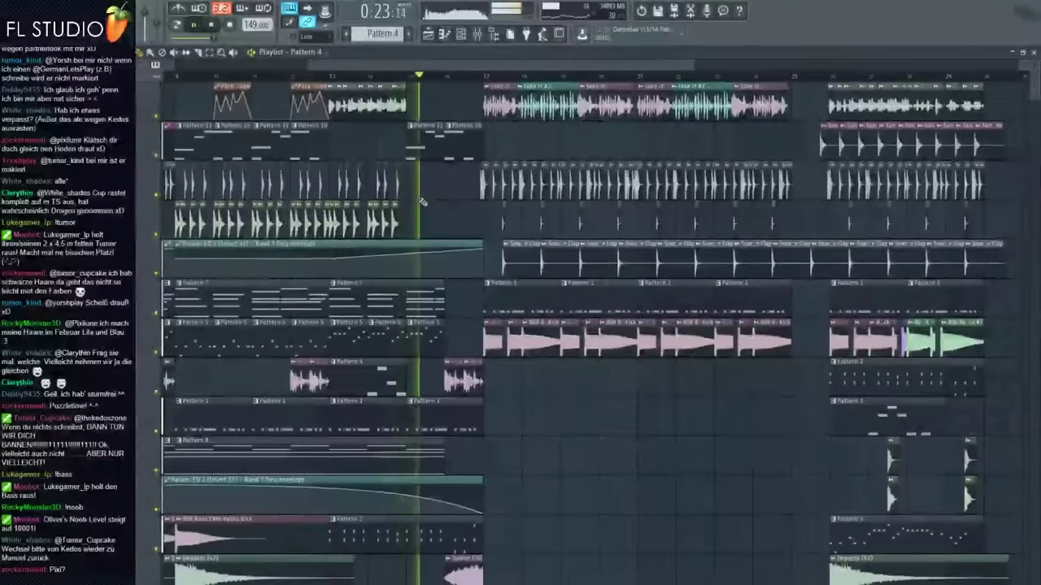
scroll(313, 78, up, 2)
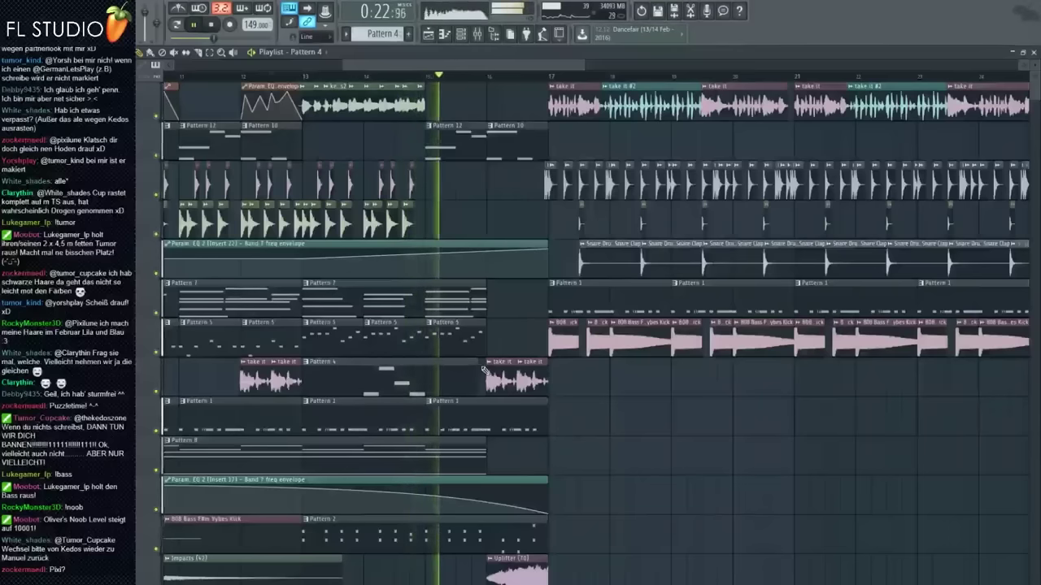
scroll(317, 79, up, 1)
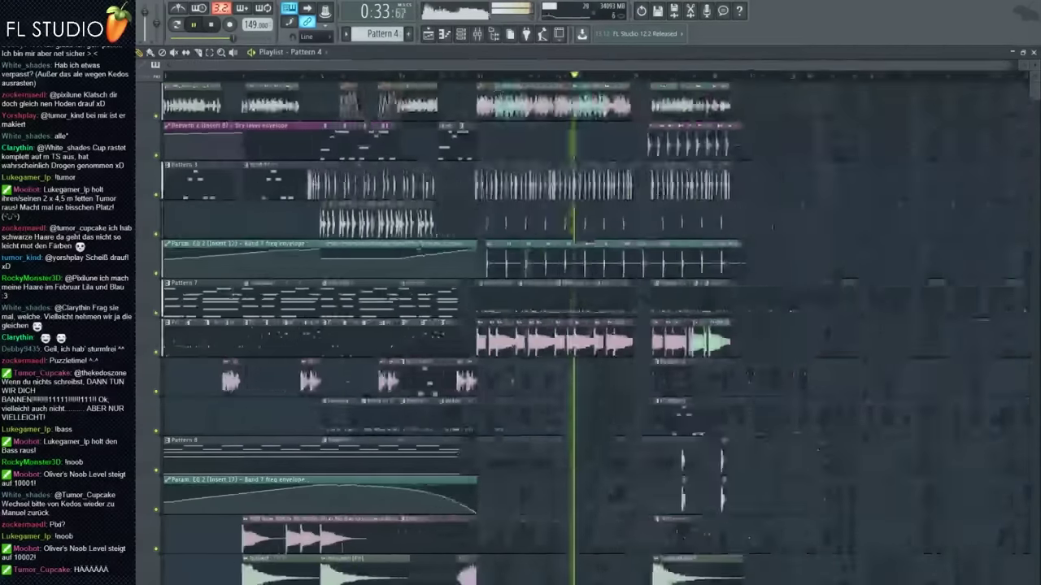
scroll(571, 221, down, 1)
click(397, 77)
scroll(399, 93, up, 7)
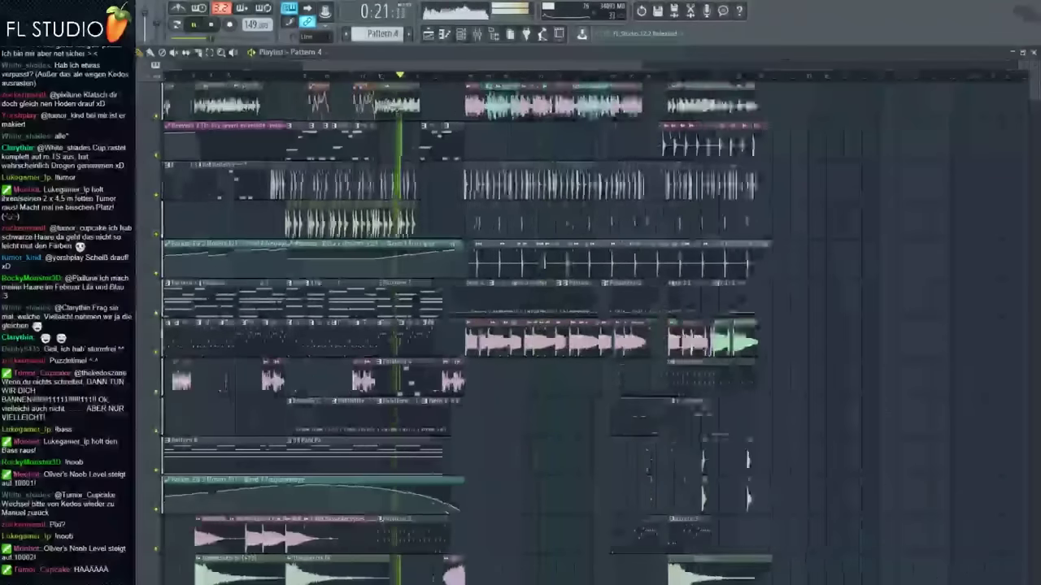
scroll(498, 130, down, 7)
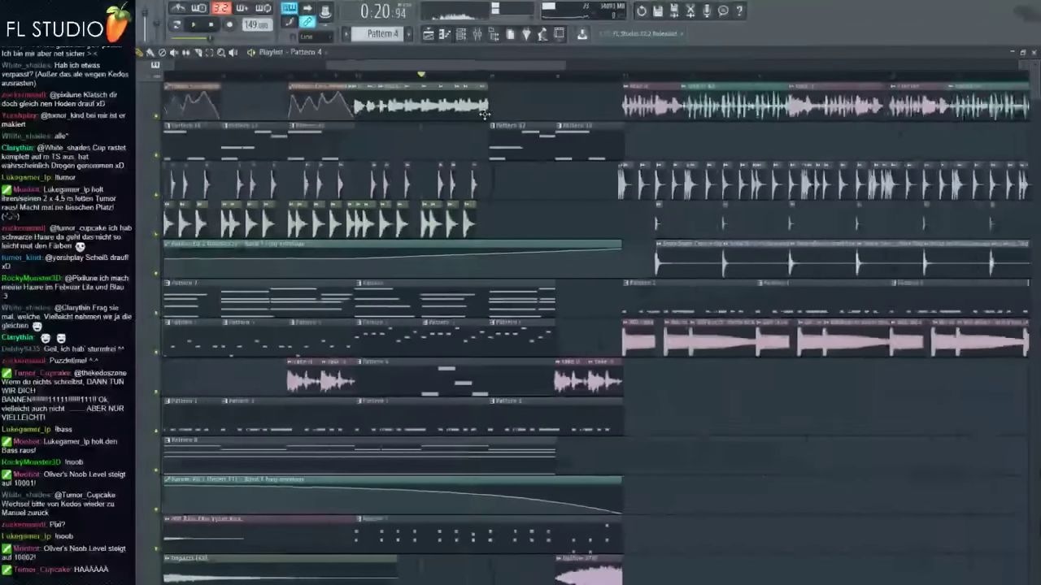
Step: Copy a two-bar group of kedos2 vocal clips into bars 15 and 16 on the first track and play it
click(767, 113)
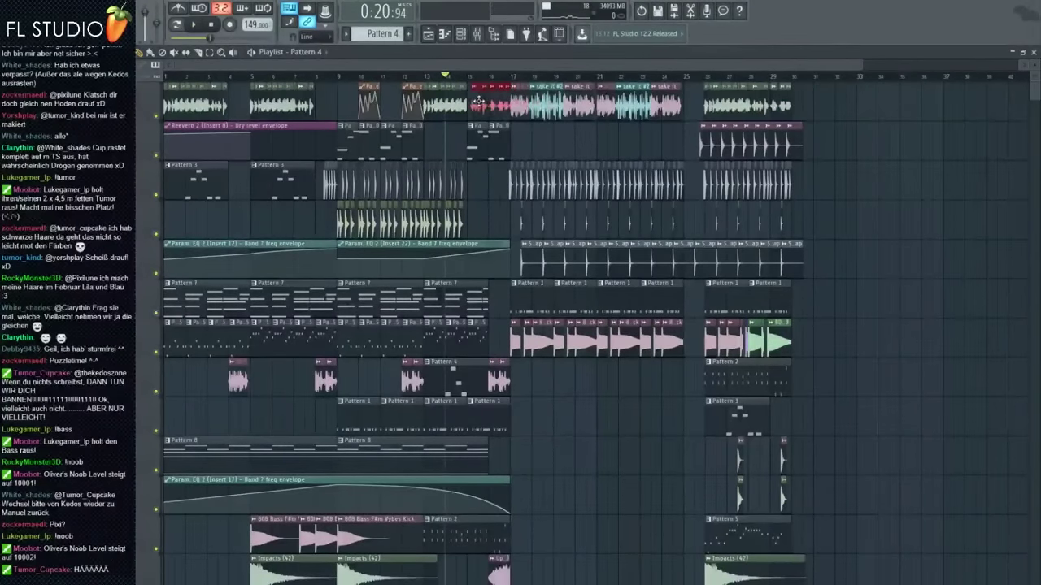
scroll(471, 142, up, 5)
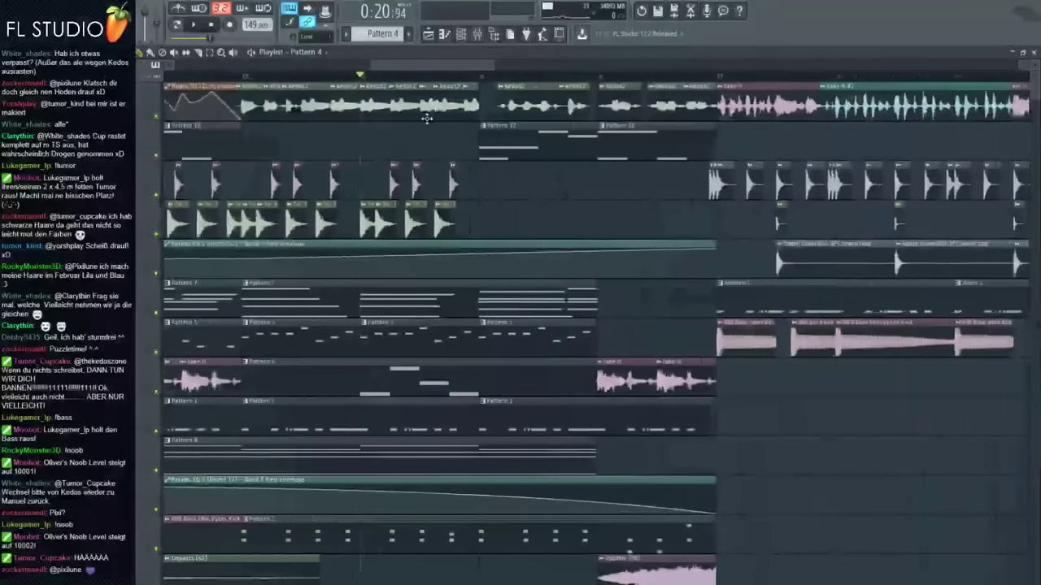
key(space)
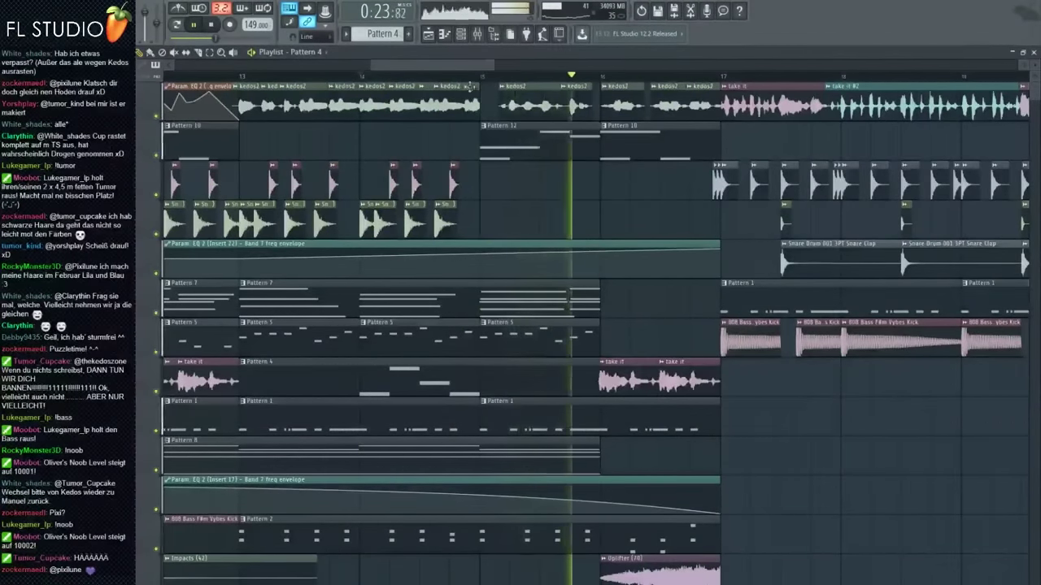
Step: Place a kedos2 clip on the first track at the end of bar 14, running into bar 15, and play the transition
scroll(504, 233, down, 2)
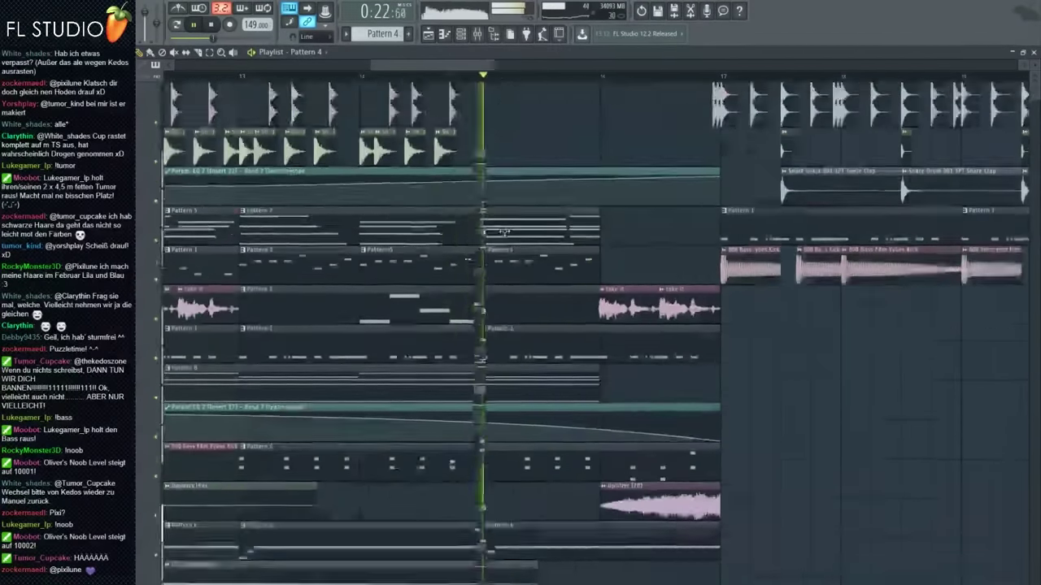
key(space)
scroll(504, 233, up, 2)
key(space)
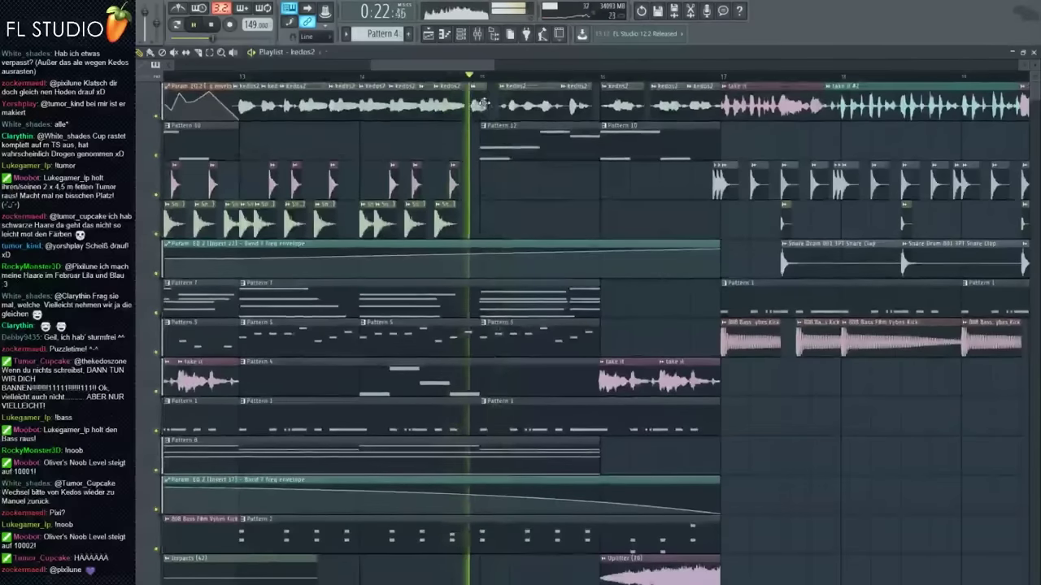
key(space)
click(474, 103)
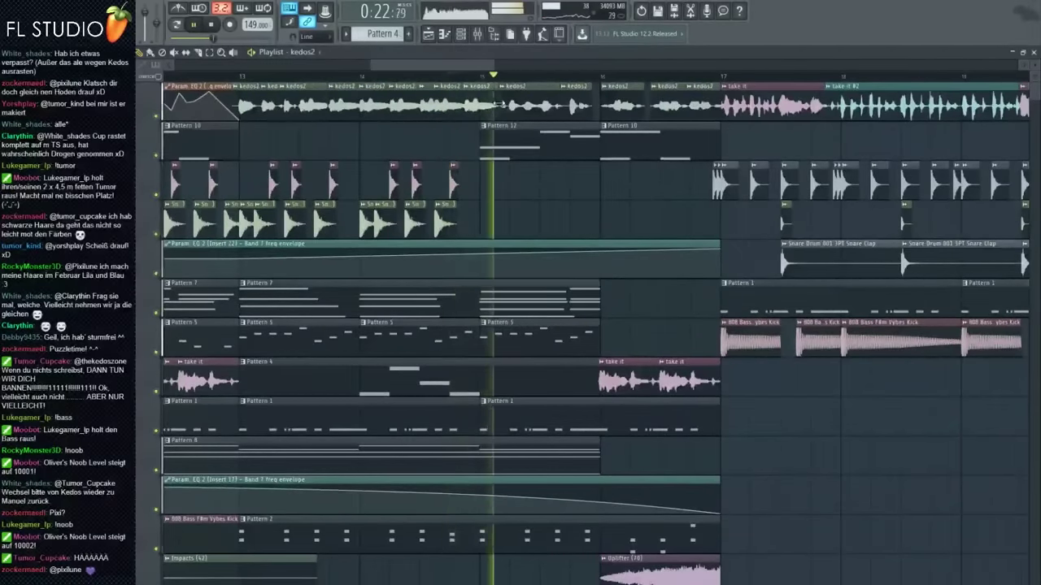
Step: Open Pattern 4's notes and extend the melody in bar 3 with three G#4 notes followed by a C5
scroll(525, 268, down, 5)
scroll(513, 321, up, 3)
key(space)
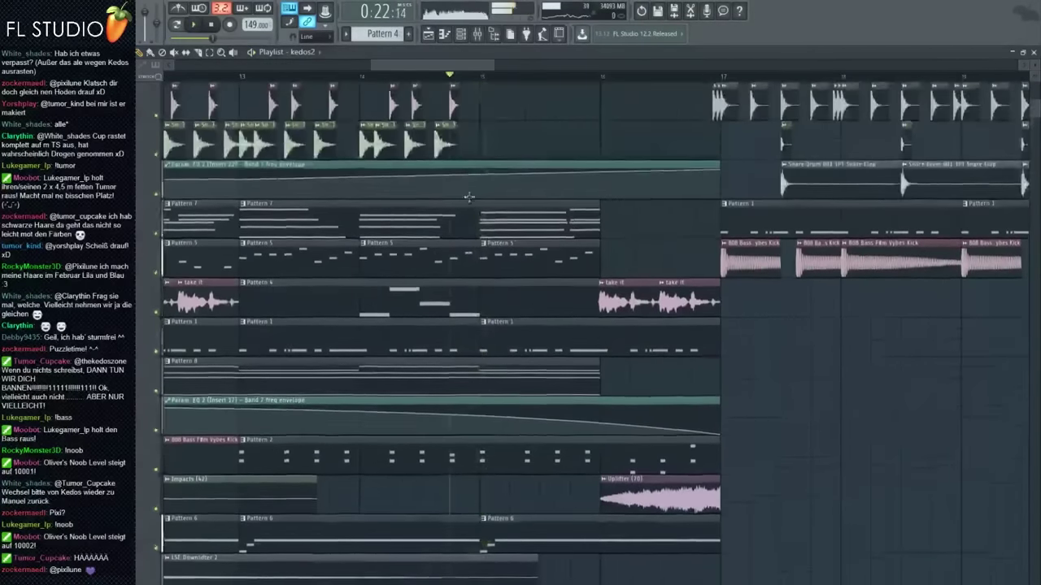
double_click(473, 334)
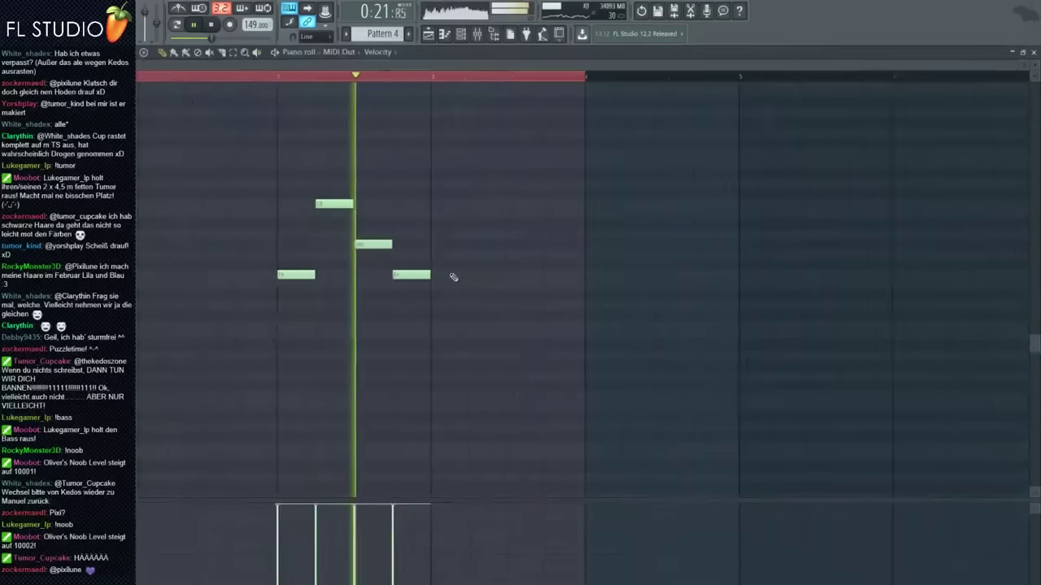
key(space)
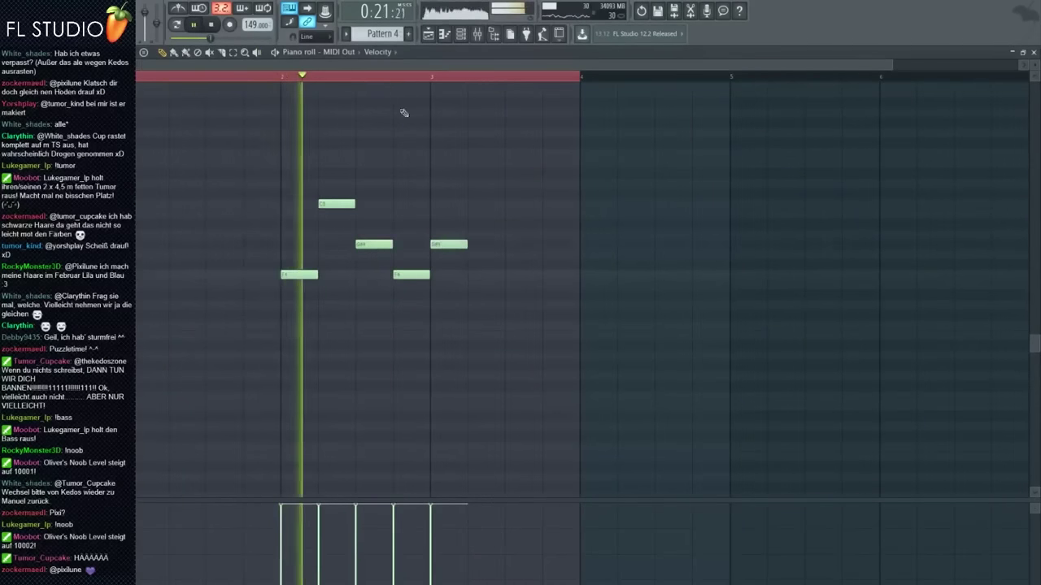
click(476, 244)
key(space)
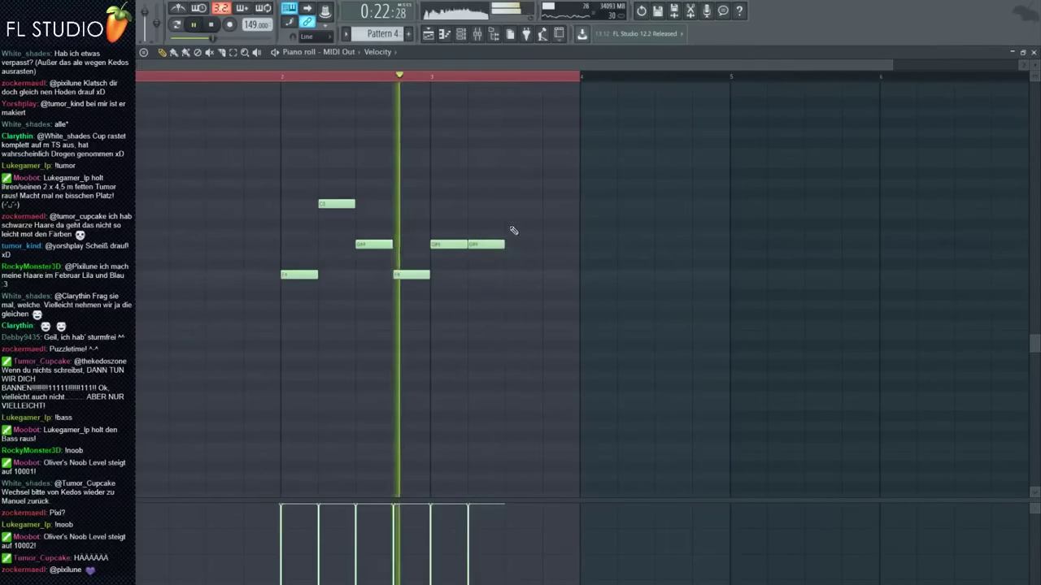
click(521, 244)
click(547, 204)
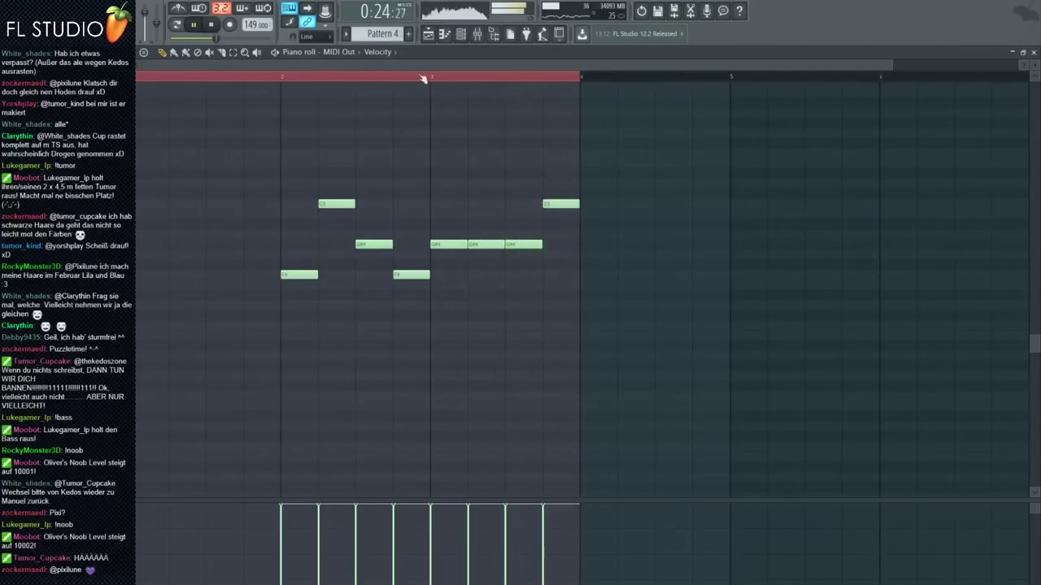
Step: Replay the extended melody with the vocals and delete the copied kedos2 clips in bar 15 on the first track
click(273, 80)
click(429, 34)
scroll(675, 118, up, 1)
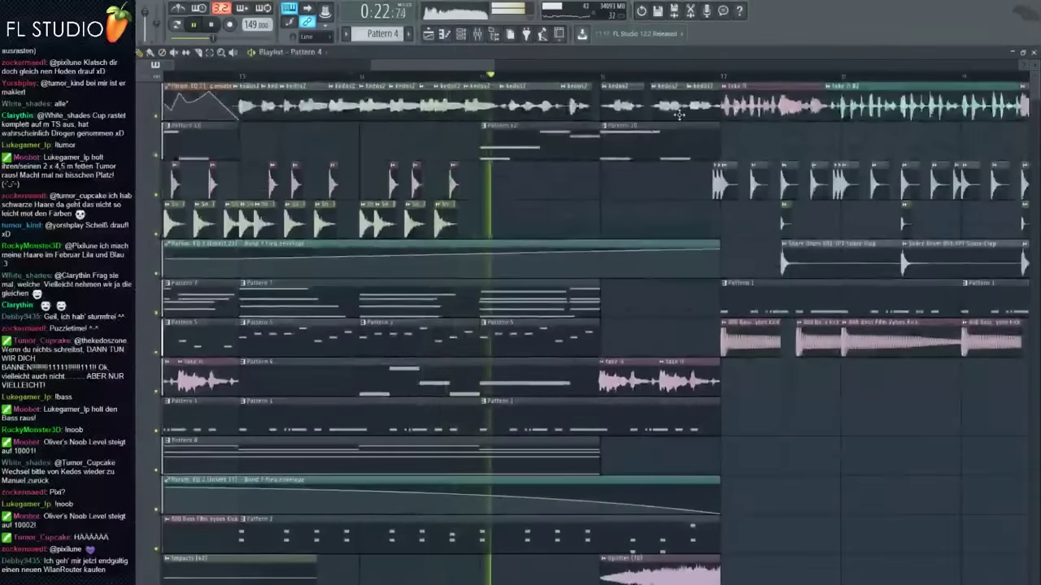
key(space)
right_click(560, 107)
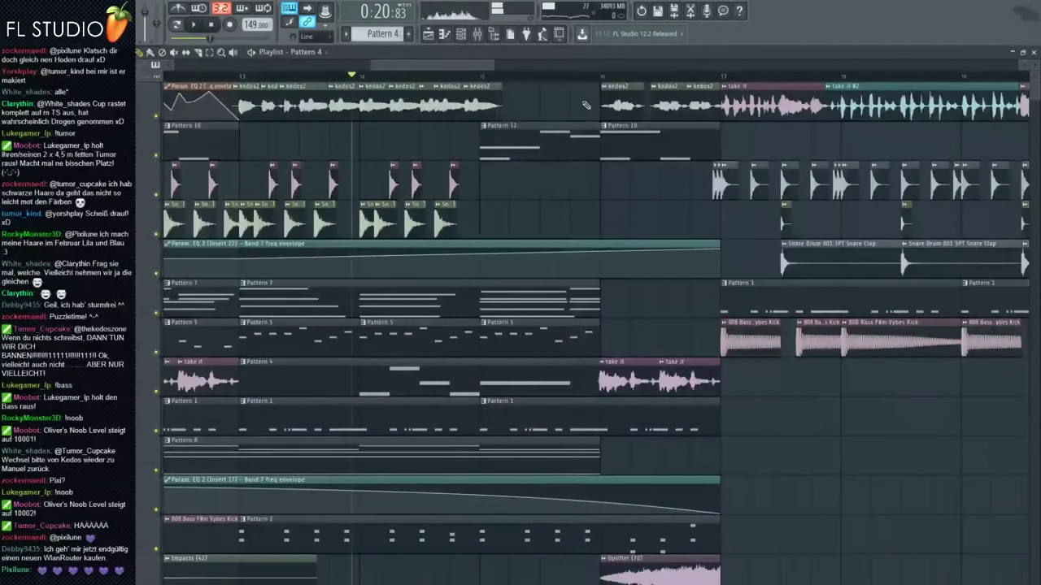
Step: Move the kedos2 clips on the first track one bar earlier, from bar 16 into bar 15, and play the passage
key(space)
drag(698, 106, 579, 106)
ctrl+click(620, 107)
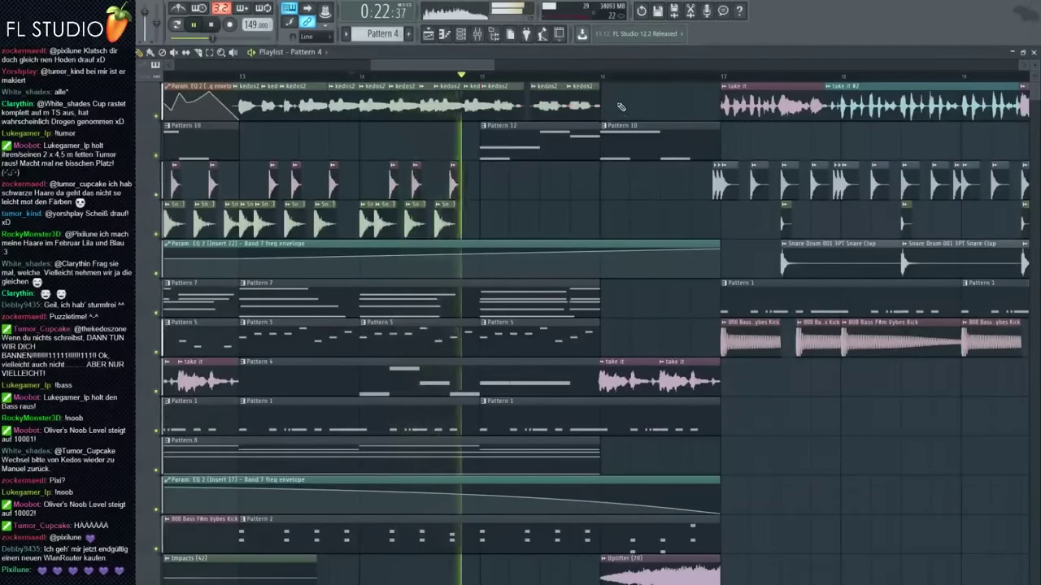
scroll(613, 112, down, 1)
scroll(611, 122, up, 1)
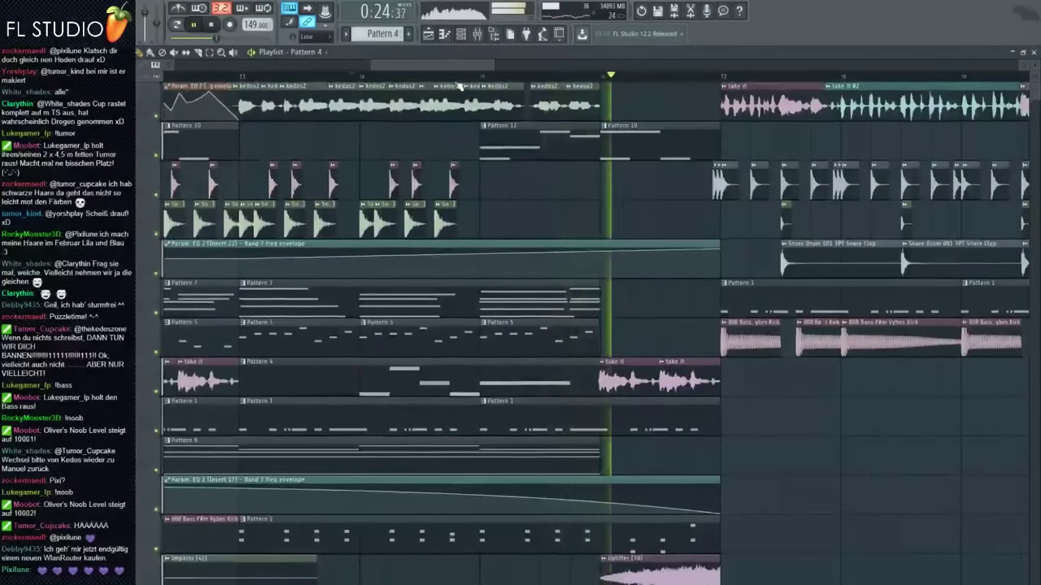
click(431, 76)
Step: Try G#4 and two C5 notes in bar 3 of Pattern 4, clear that bar's notes and return to the playlist
scroll(515, 192, down, 1)
scroll(516, 193, down, 4)
scroll(539, 291, up, 1)
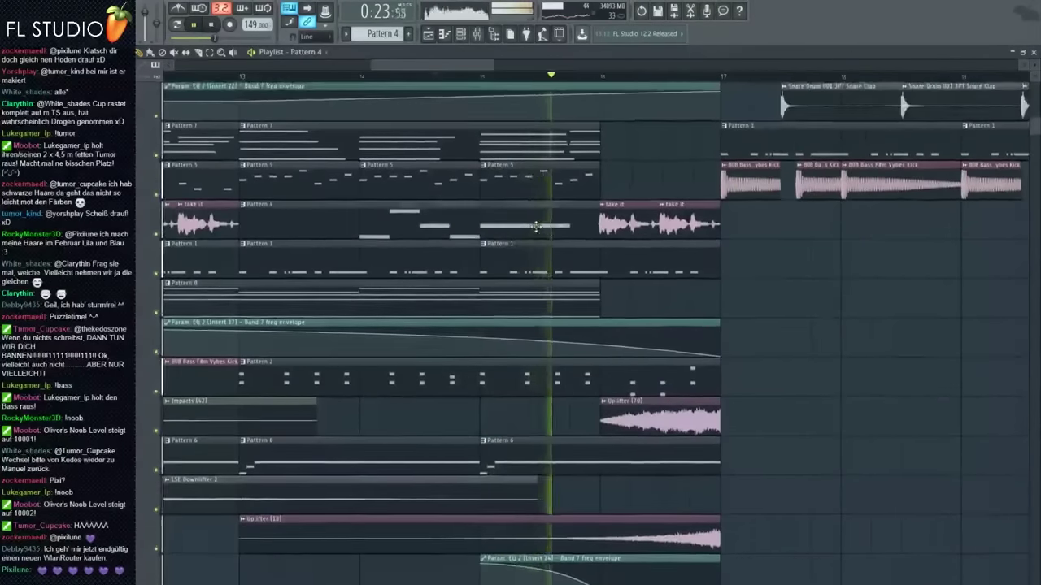
double_click(535, 226)
key(space)
scroll(345, 301, down, 2)
key(space)
drag(431, 244, 458, 204)
key(space)
key(space)
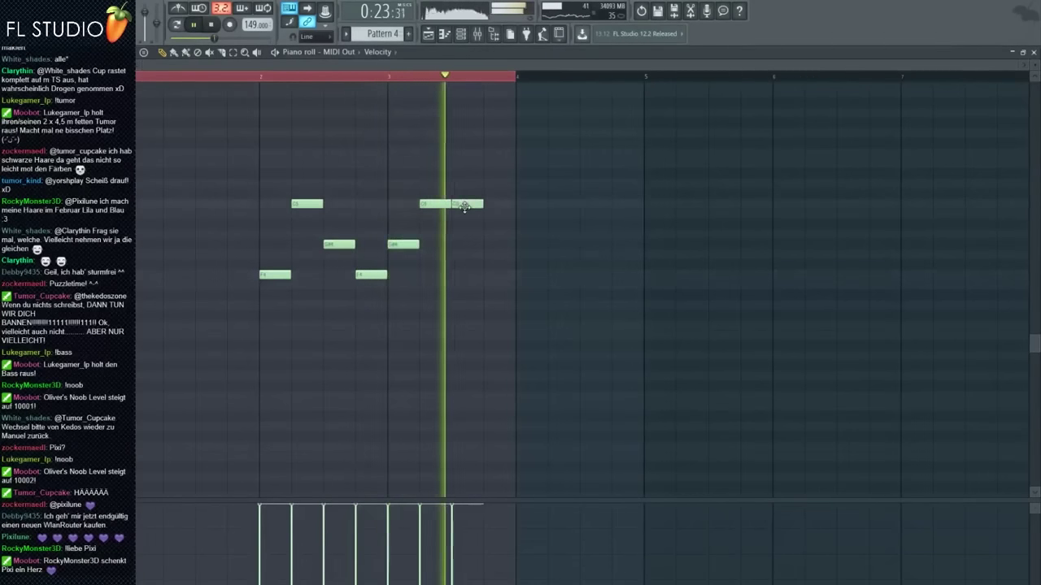
right_click(406, 244)
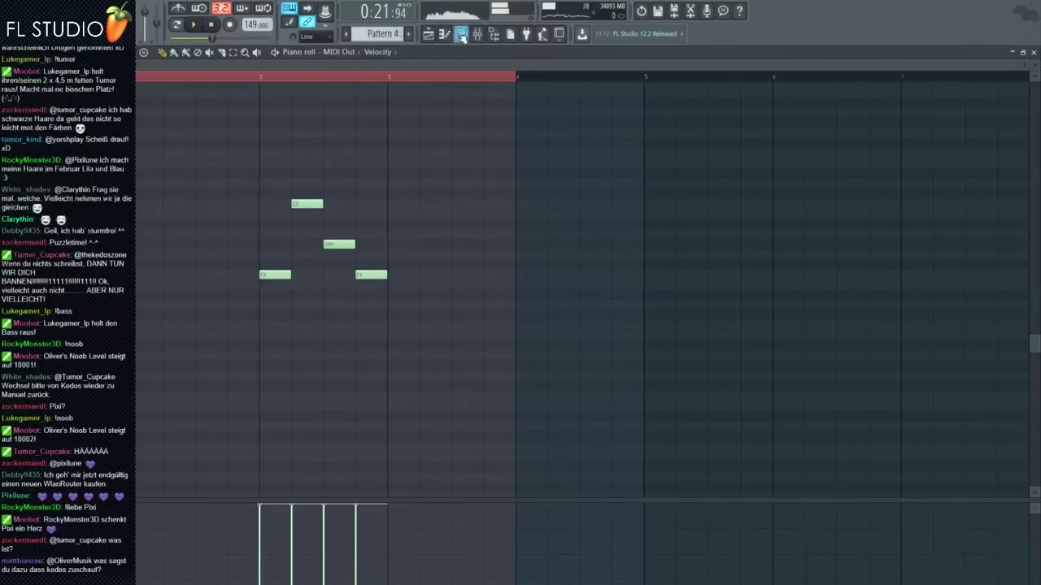
click(428, 34)
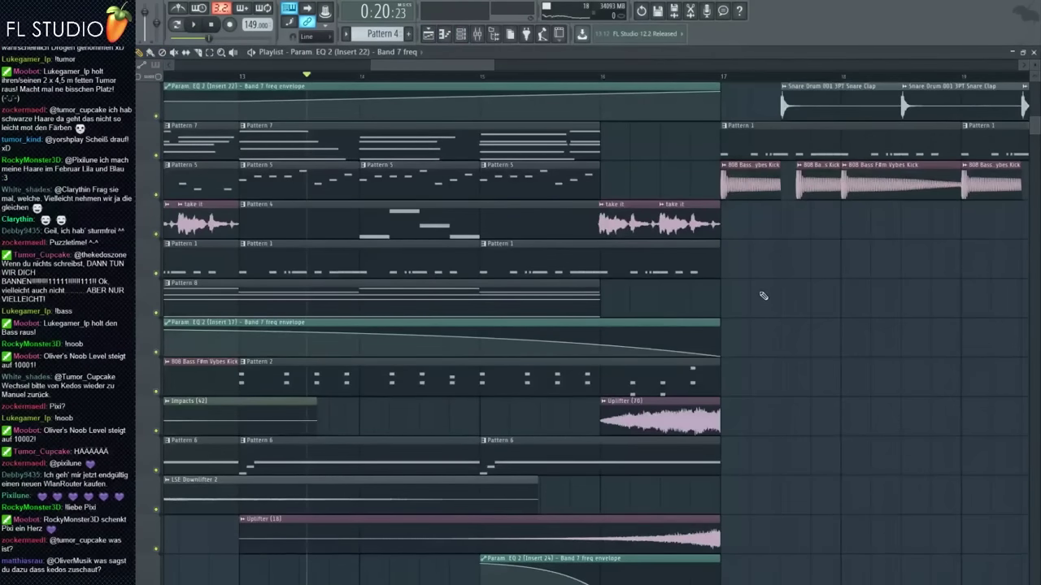
Step: Examine the layering of patterns, vocals and drums in the build-up between bars 5 and 17
scroll(763, 296, down, 5)
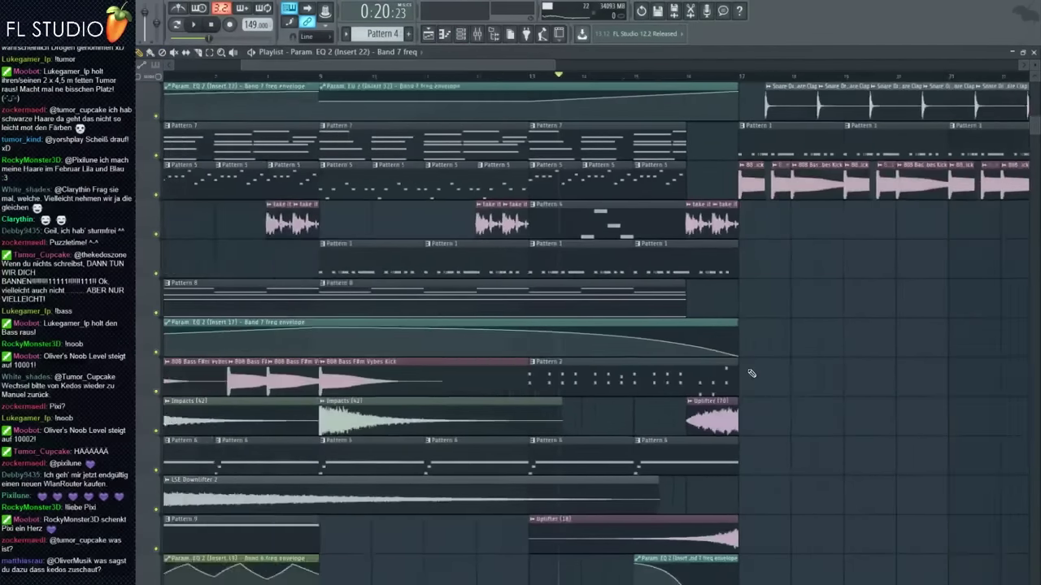
scroll(753, 373, down, 6)
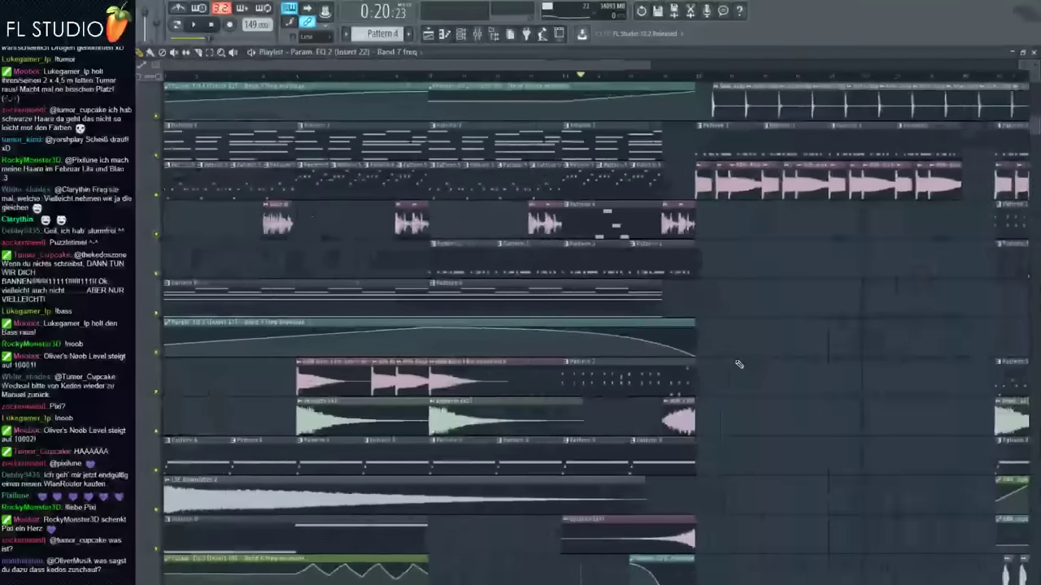
scroll(392, 288, up, 4)
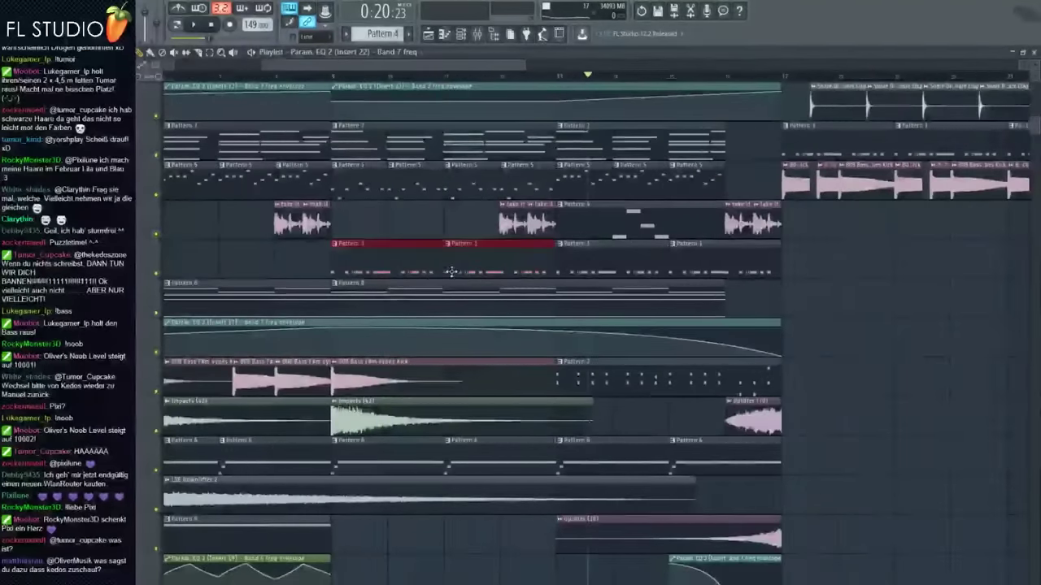
scroll(451, 272, up, 3)
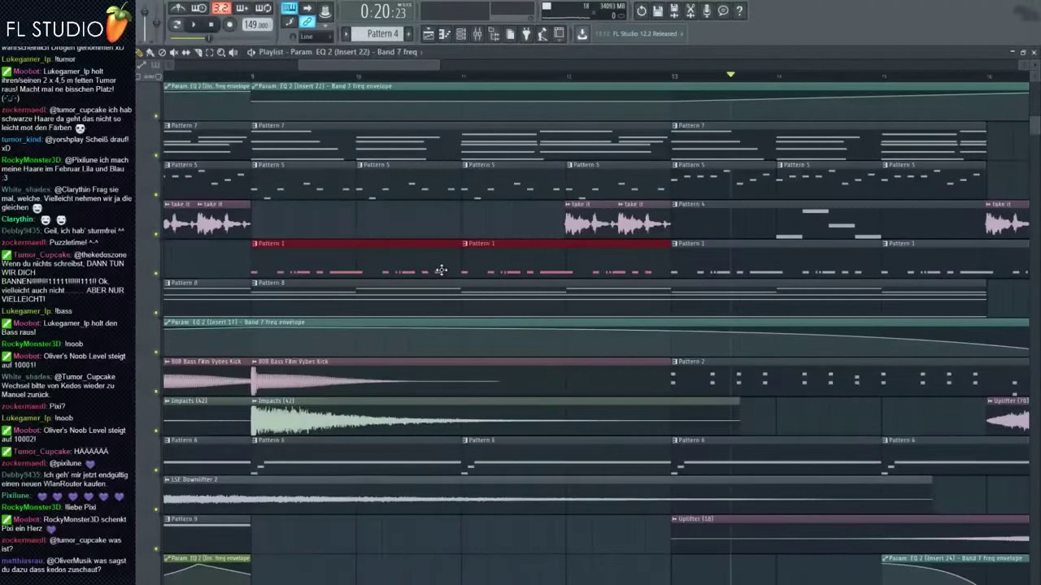
scroll(473, 289, down, 3)
scroll(474, 295, down, 1)
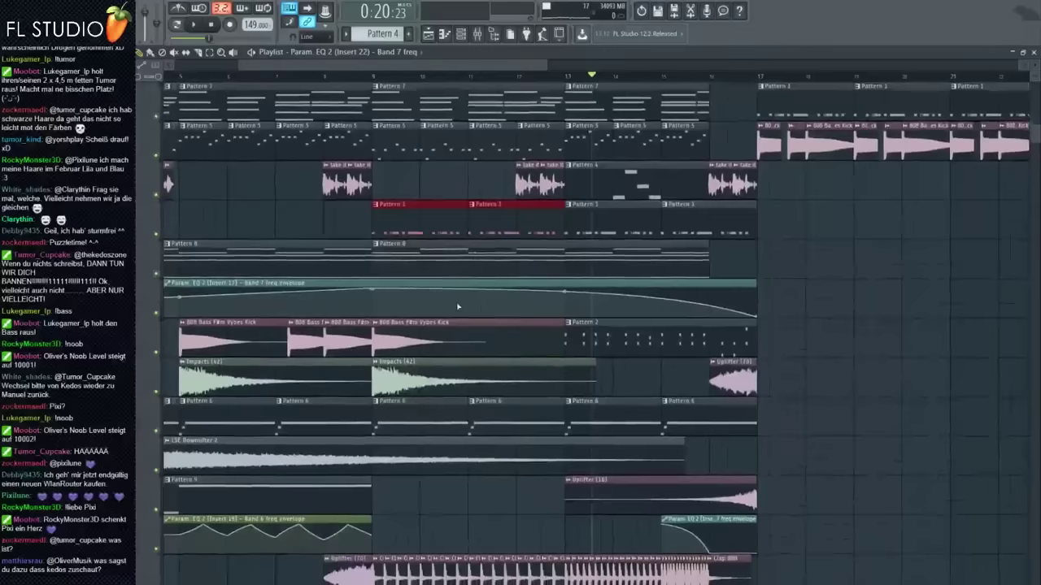
scroll(466, 301, up, 4)
click(405, 300)
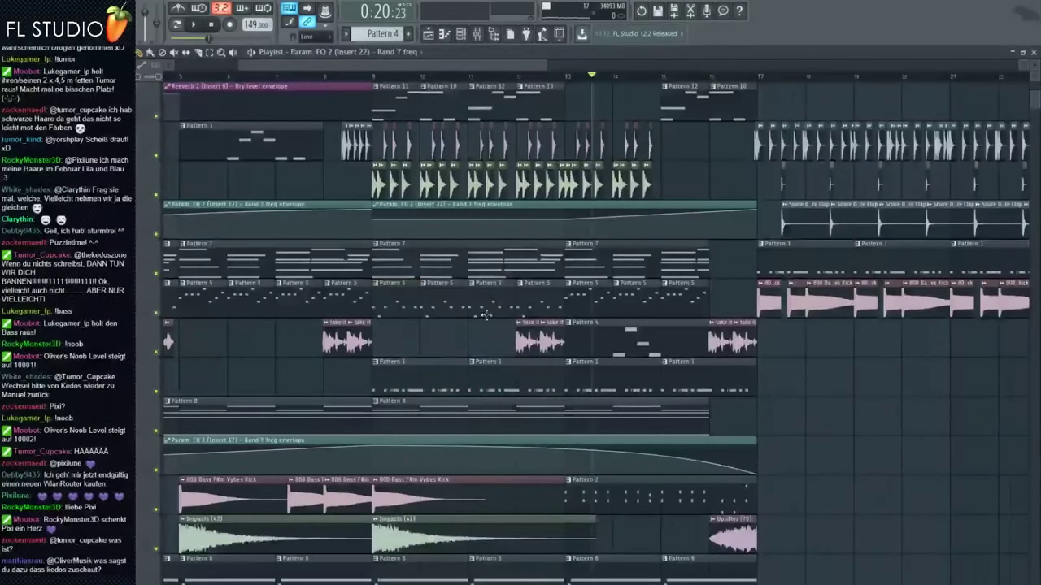
scroll(488, 309, up, 2)
click(601, 77)
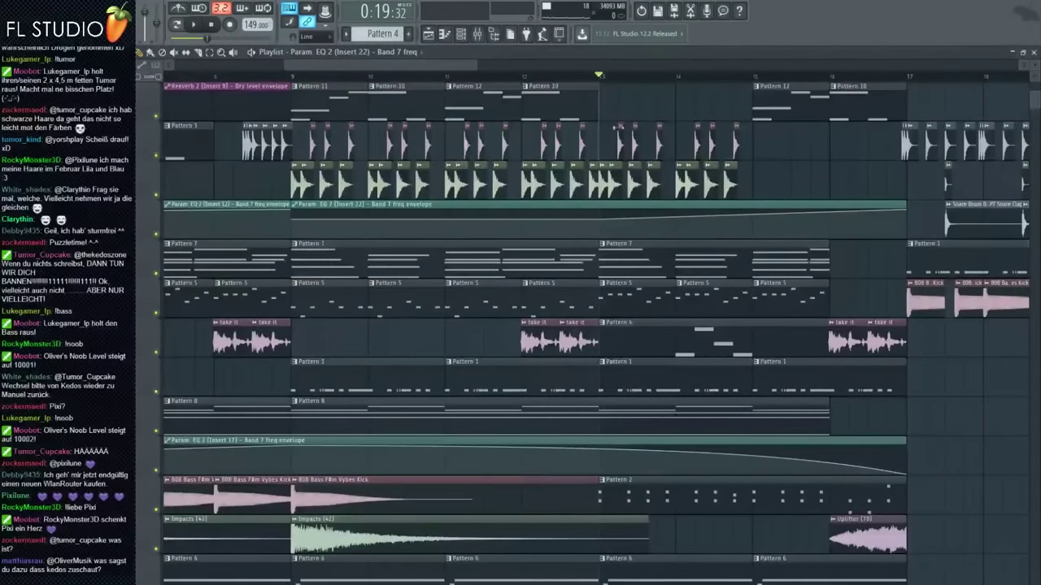
scroll(618, 127, down, 2)
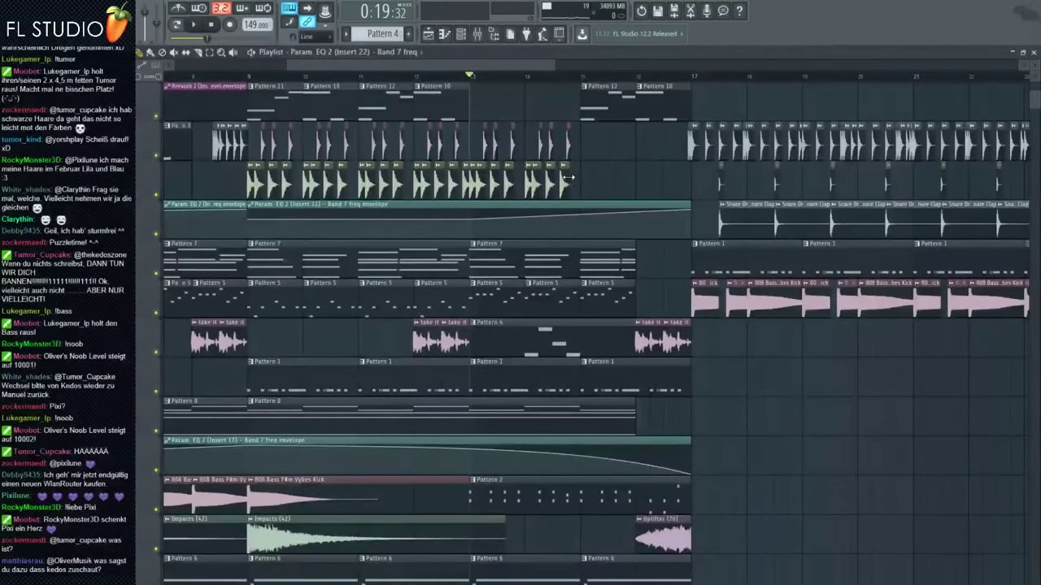
scroll(568, 177, up, 1)
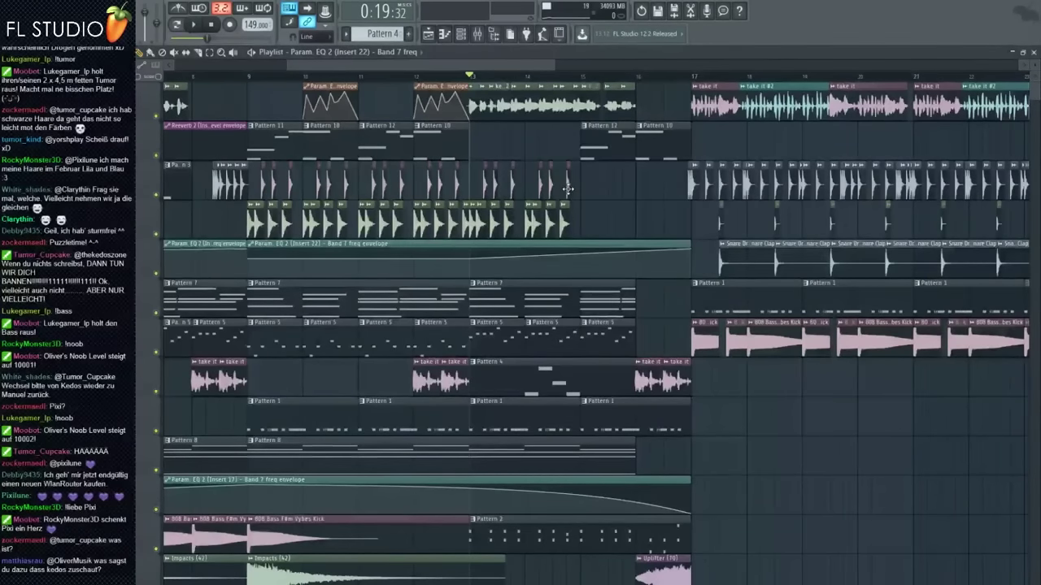
scroll(568, 188, up, 4)
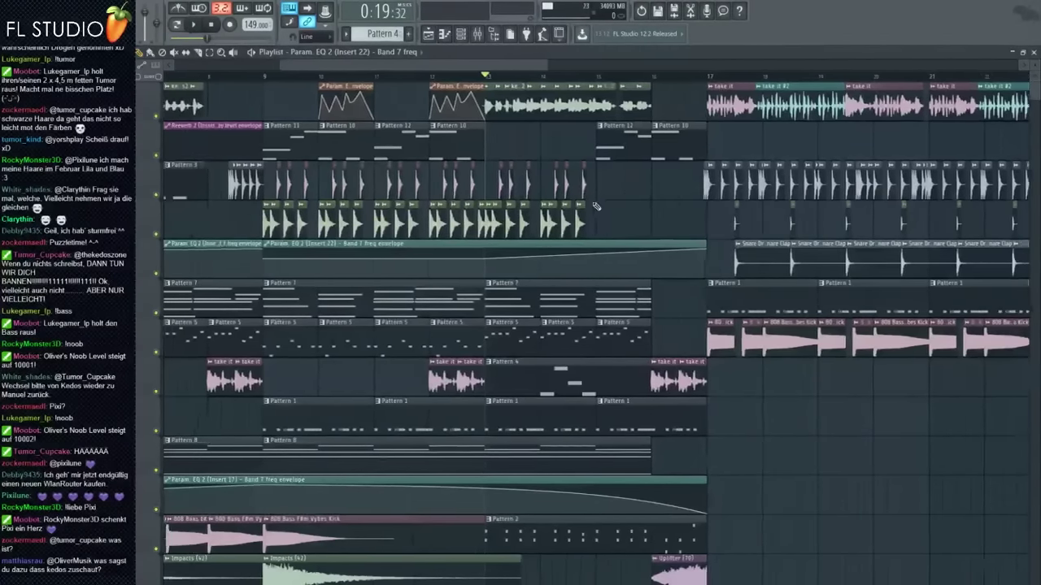
scroll(592, 242, down, 6)
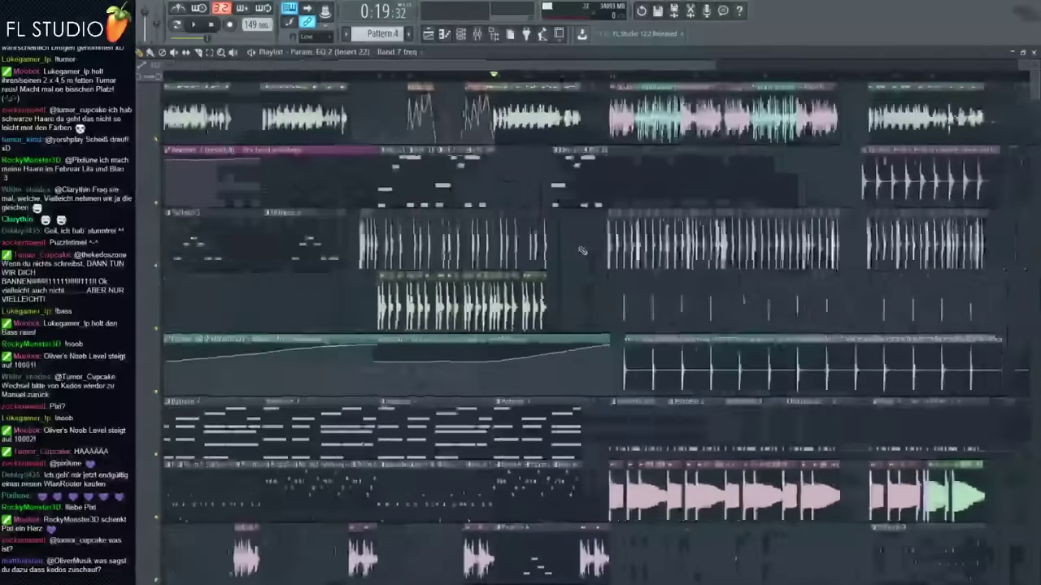
scroll(346, 234, up, 3)
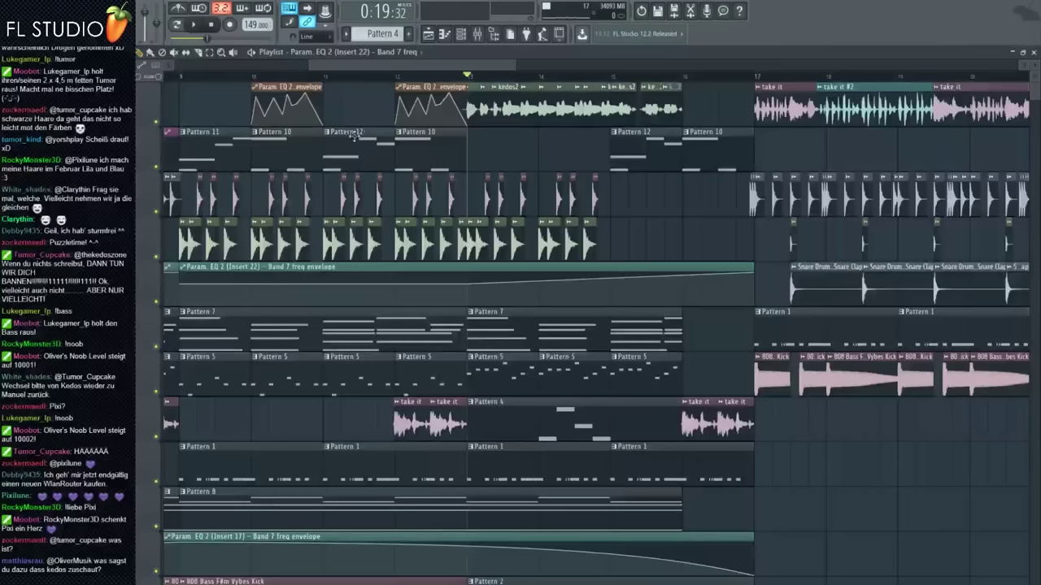
Step: Examine the transition around bars 8 and 9, comparing the vocal, 808 snare and pattern clips on each track
drag(467, 182, 712, 377)
drag(485, 306, 501, 406)
drag(374, 293, 478, 268)
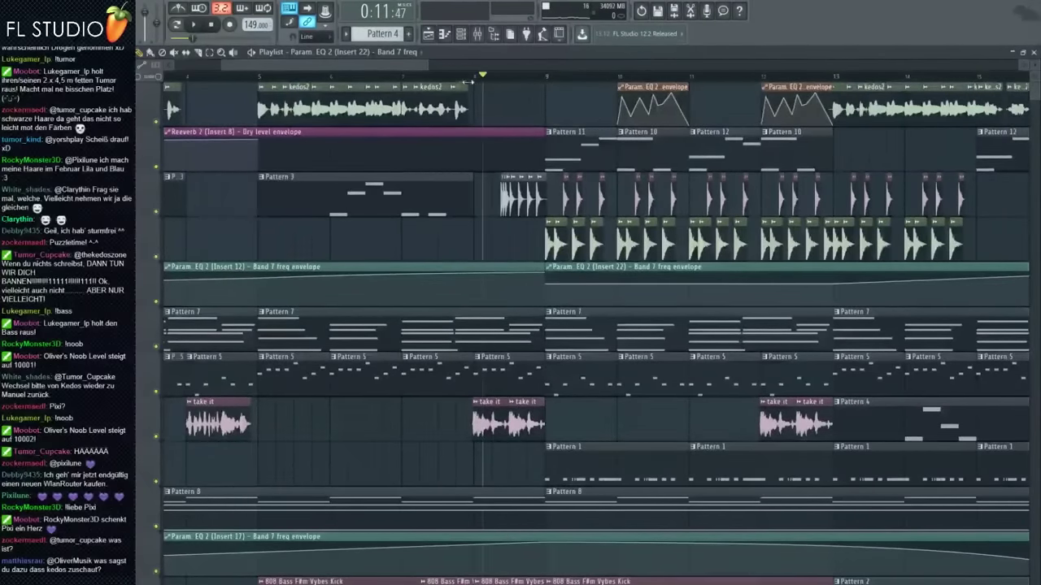
scroll(493, 135, down, 5)
scroll(349, 215, up, 7)
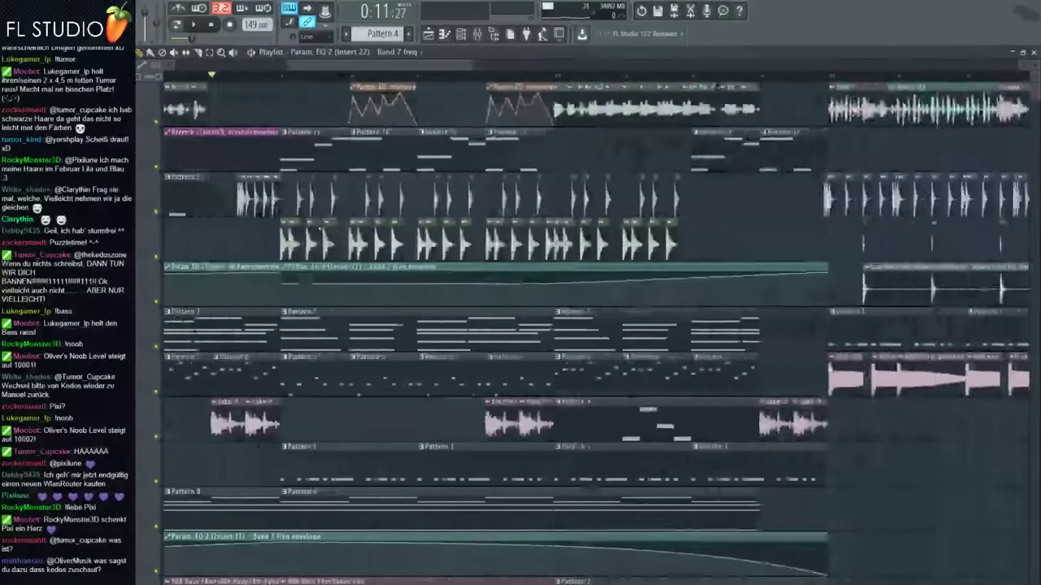
scroll(300, 227, down, 4)
scroll(343, 203, up, 6)
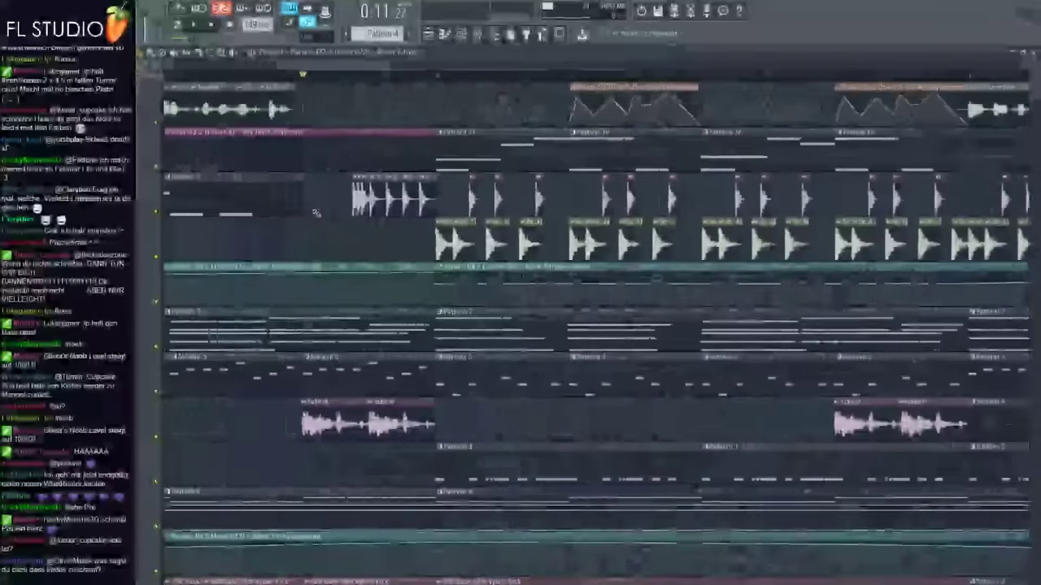
scroll(343, 204, up, 2)
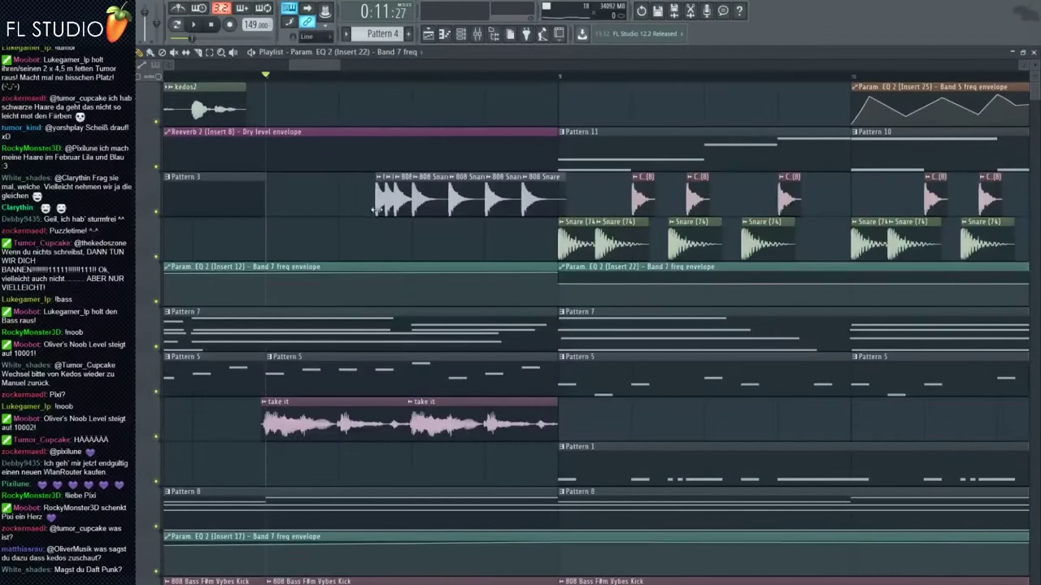
scroll(345, 240, down, 5)
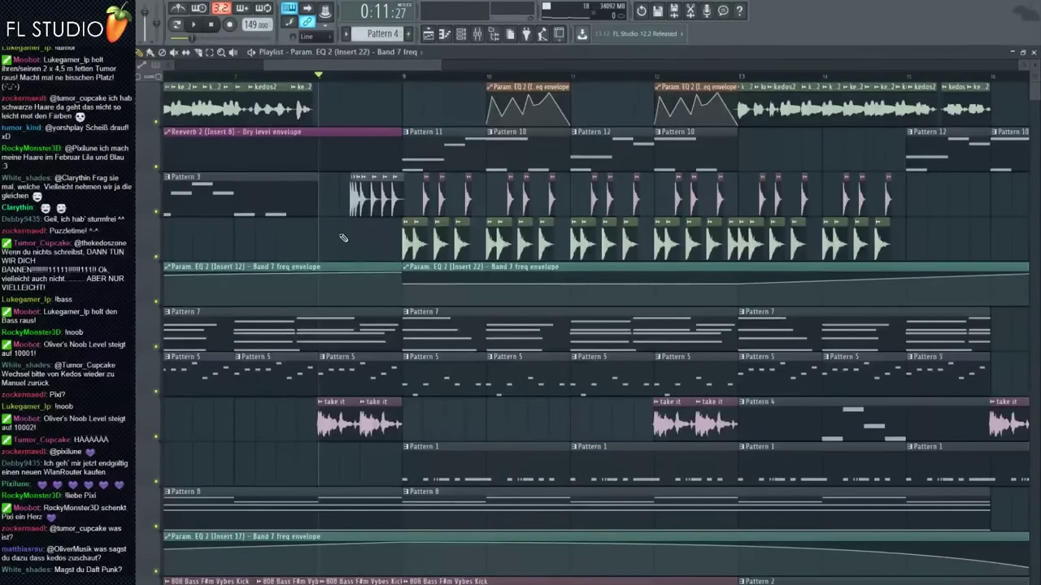
scroll(343, 238, down, 5)
scroll(333, 246, up, 4)
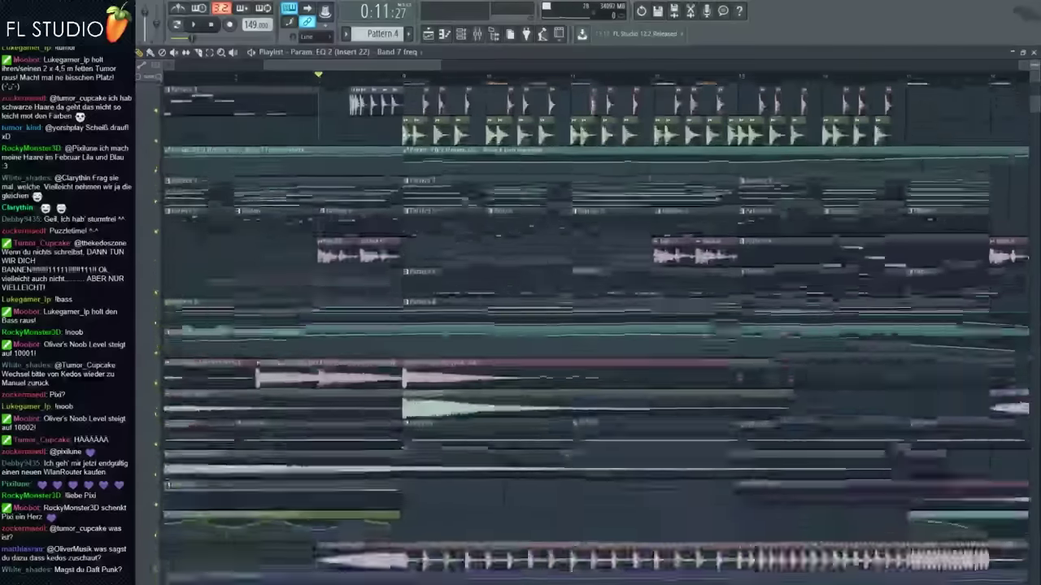
scroll(326, 251, up, 3)
scroll(325, 253, up, 2)
Step: Play the arrangement from bar 8 through the build-up into the drop at bar 17
key(space)
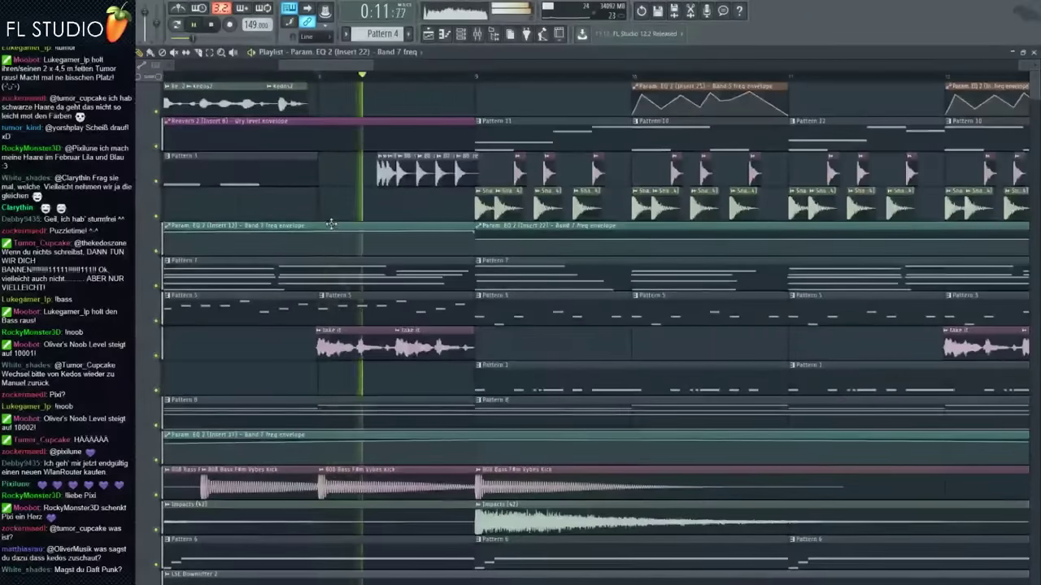
scroll(362, 225, down, 2)
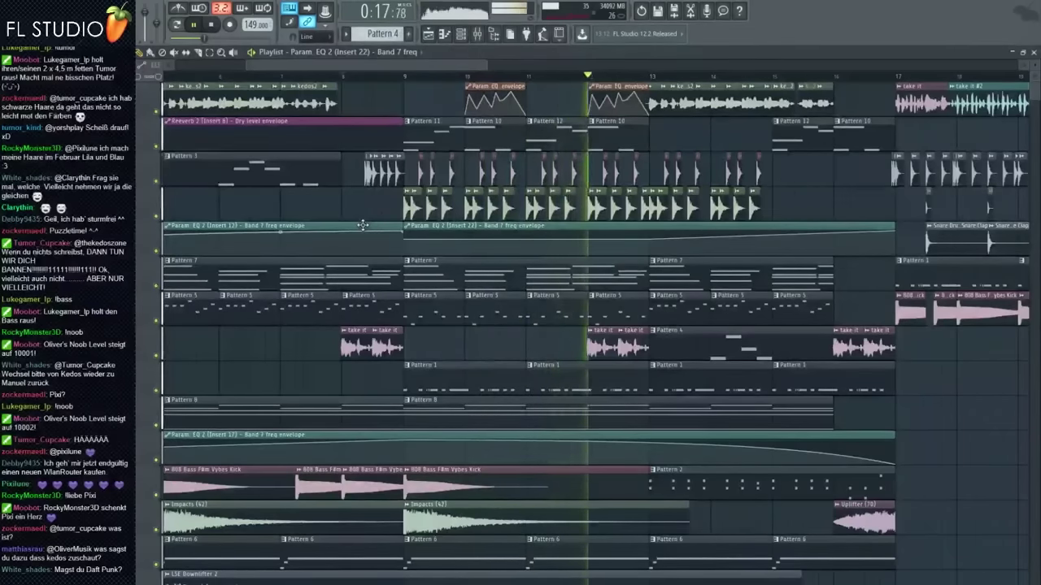
scroll(364, 234, down, 1)
scroll(364, 233, down, 1)
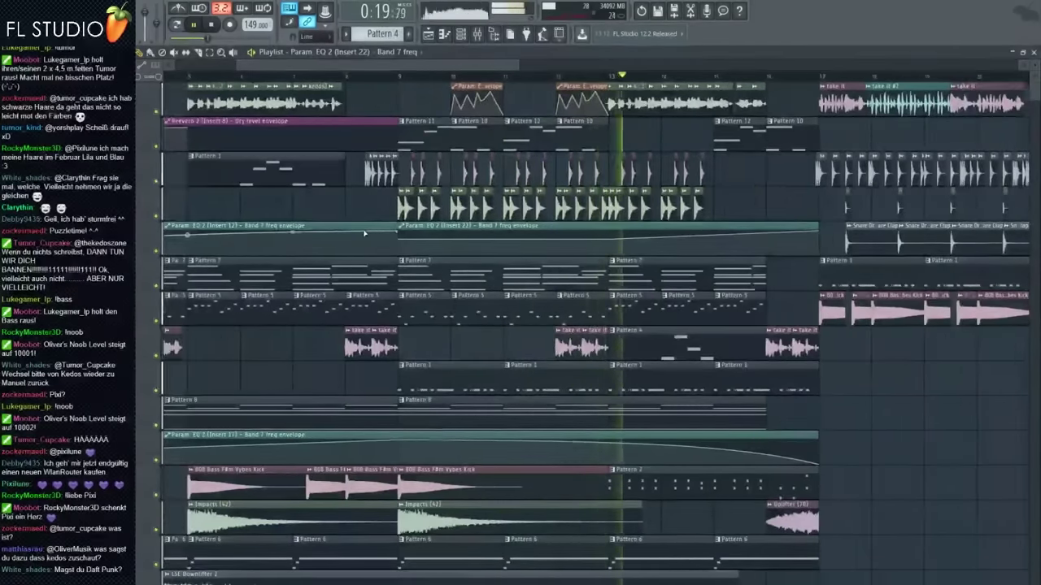
scroll(390, 195, up, 3)
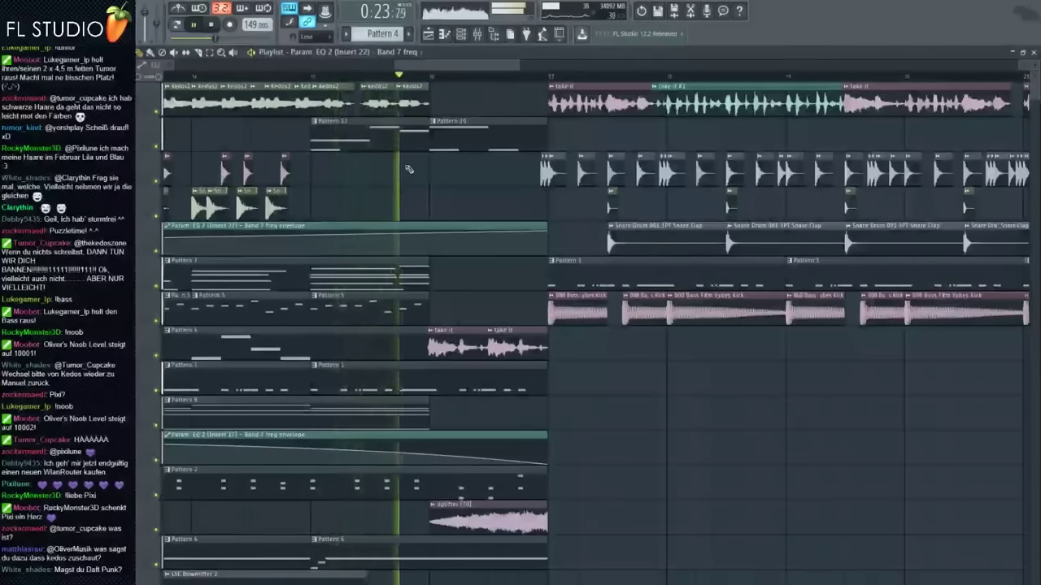
scroll(416, 173, down, 1)
scroll(417, 173, down, 1)
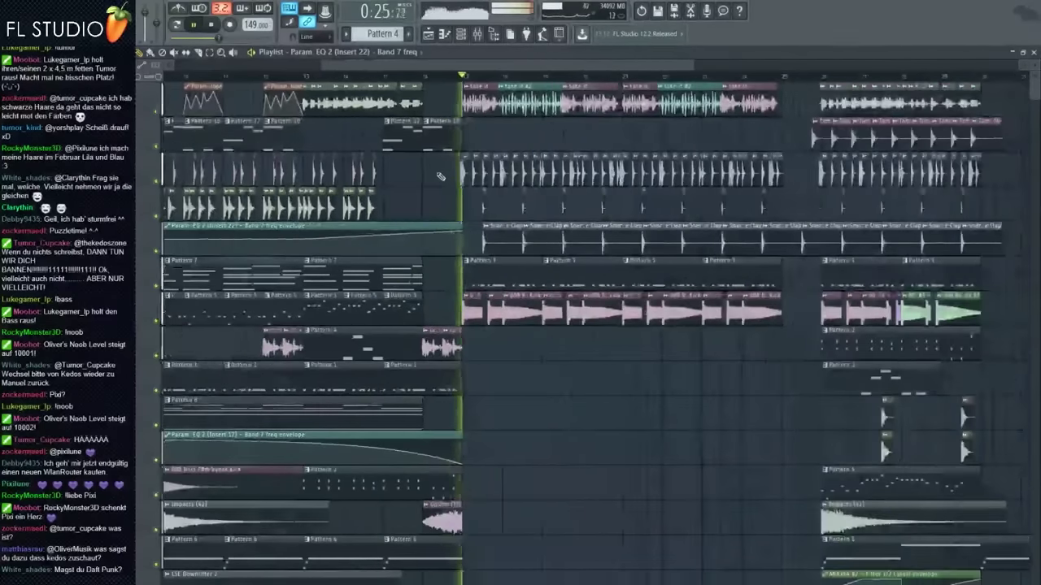
Step: Replay the end of bar 16 and open the Gross Beat effect on the Master mixer track
click(444, 78)
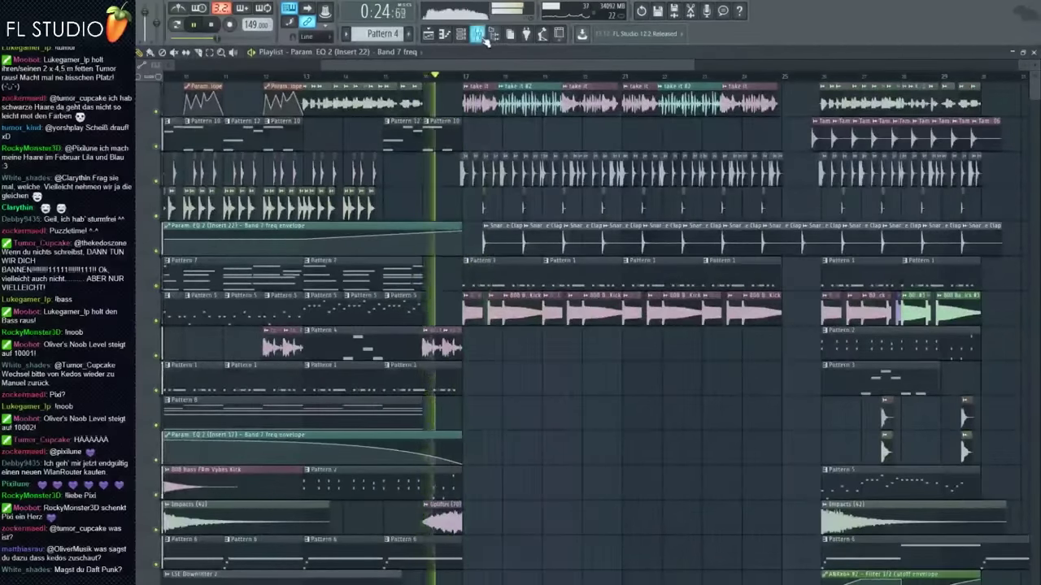
click(477, 34)
key(space)
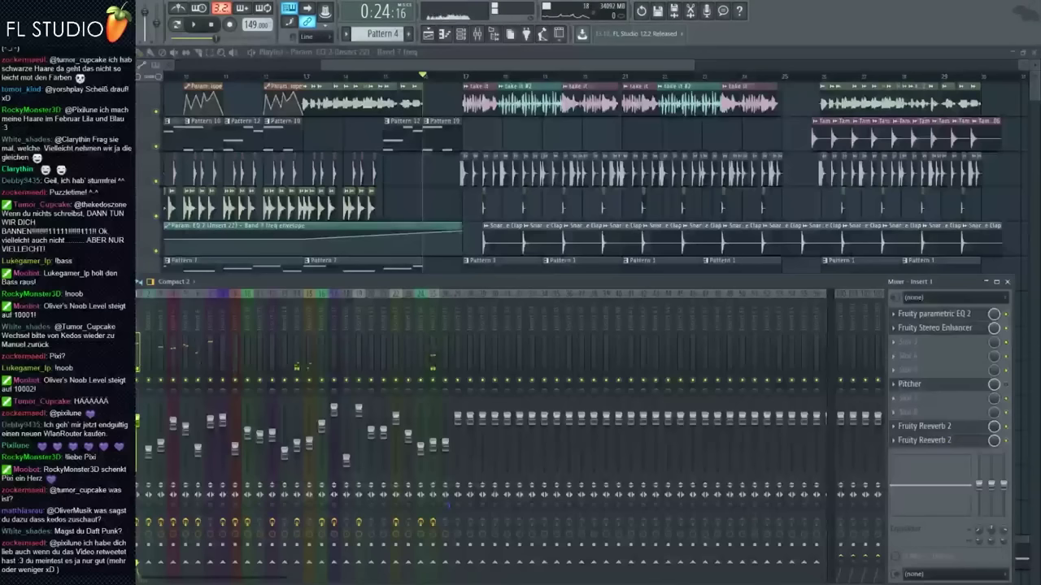
click(116, 366)
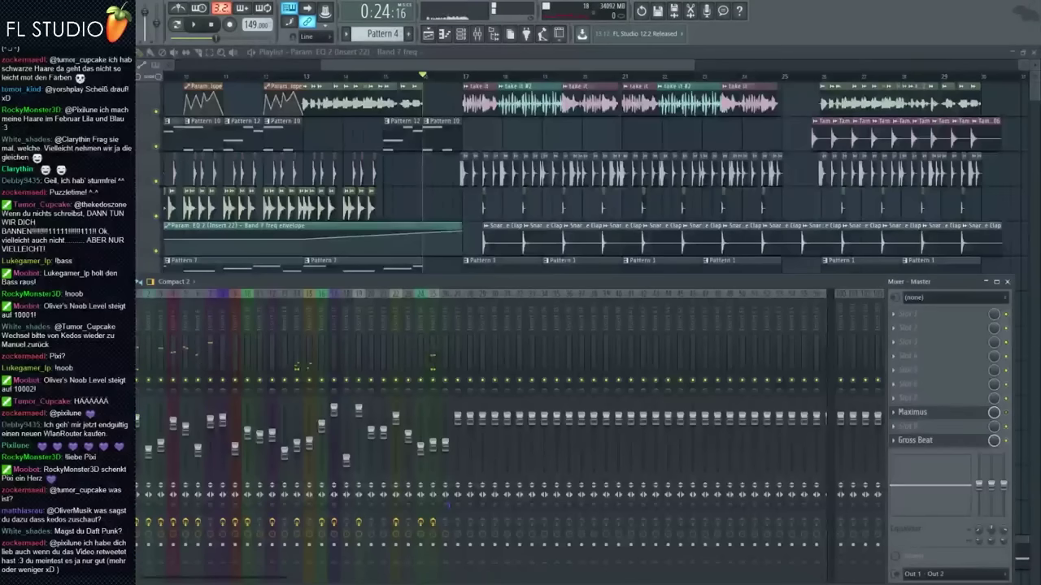
click(916, 440)
Step: Add points near the end of Gross Beat's Empty time envelope to form a shallow dip during playback
key(space)
right_click(719, 144)
click(734, 158)
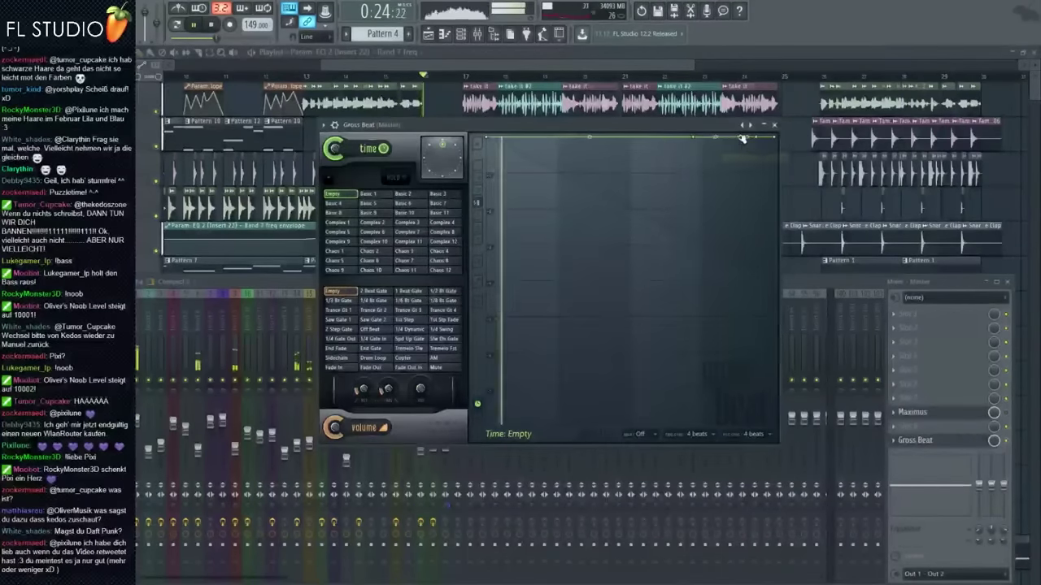
Step: Set both points of the dip in Gross Beat's time envelope to Hold for a square step, test it in playback, and close the effect and mixer
right_click(738, 154)
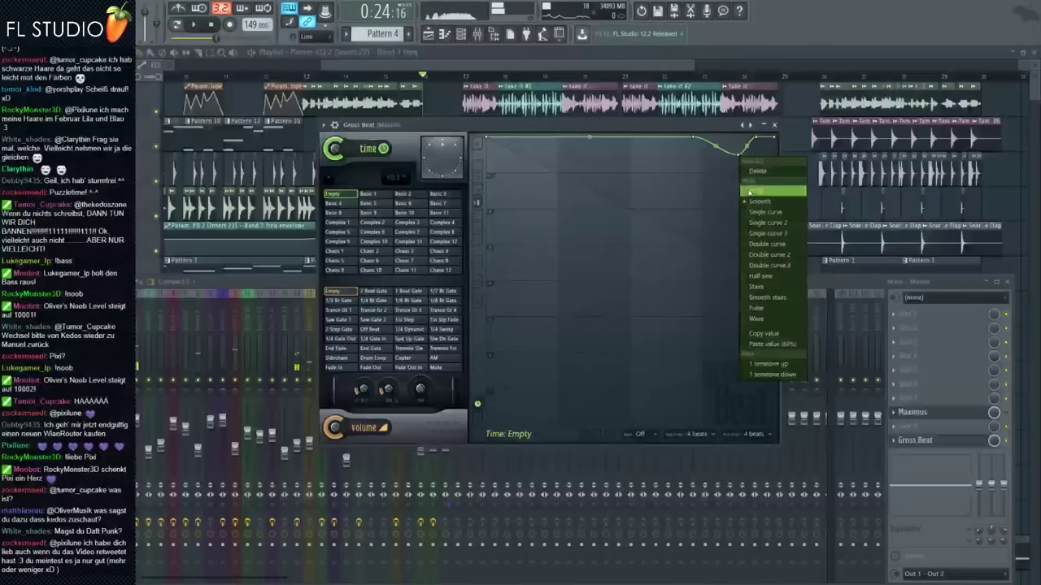
click(749, 192)
key(space)
key(space)
right_click(759, 148)
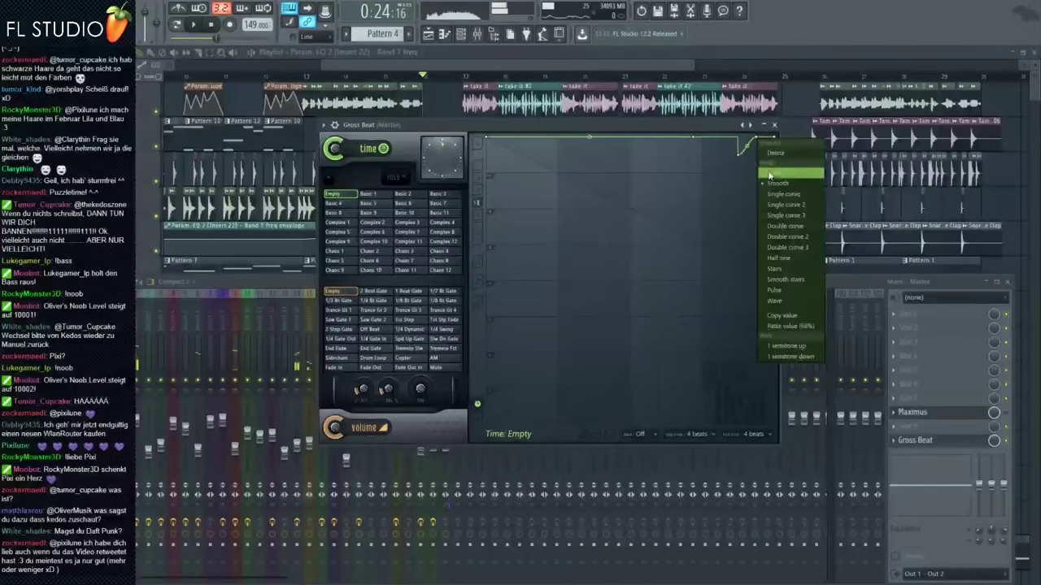
click(769, 175)
key(space)
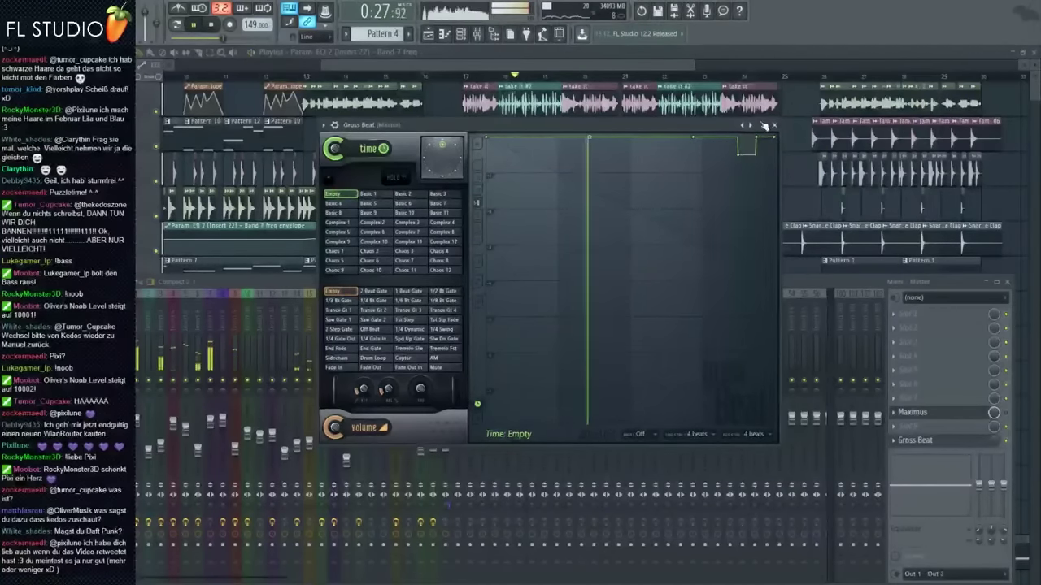
click(774, 125)
key(F9)
Step: Replay the drop from just before bar 17 and nudge the first "take it #2" vocal clip slightly later around bar 18
scroll(568, 213, up, 4)
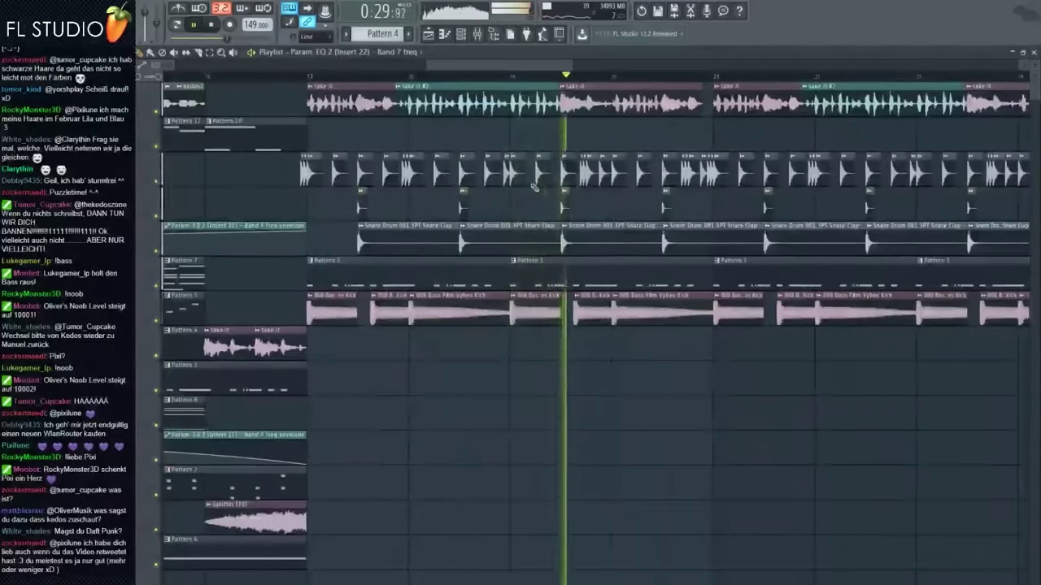
key(space)
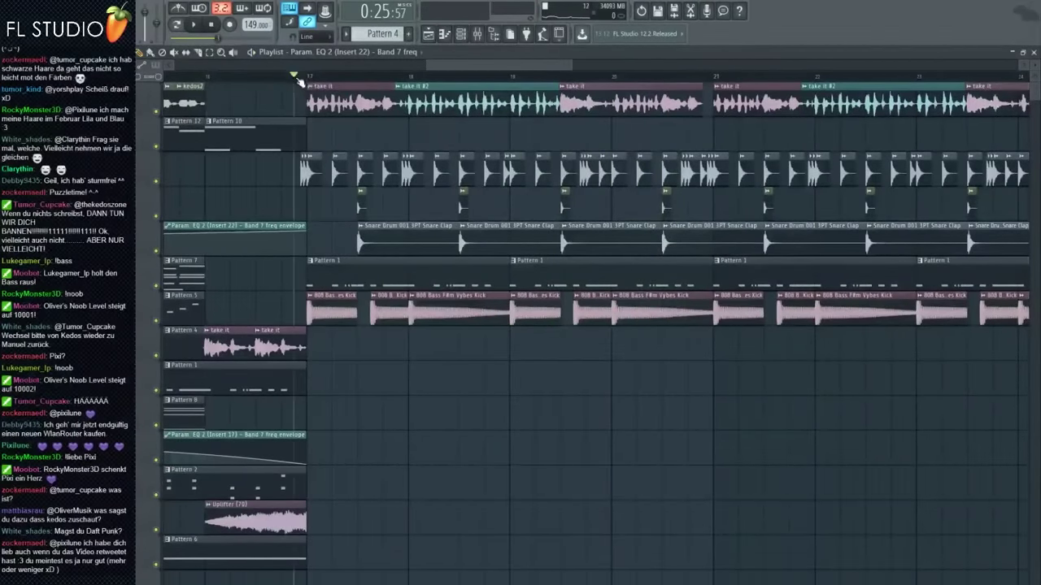
scroll(299, 82, up, 3)
key(space)
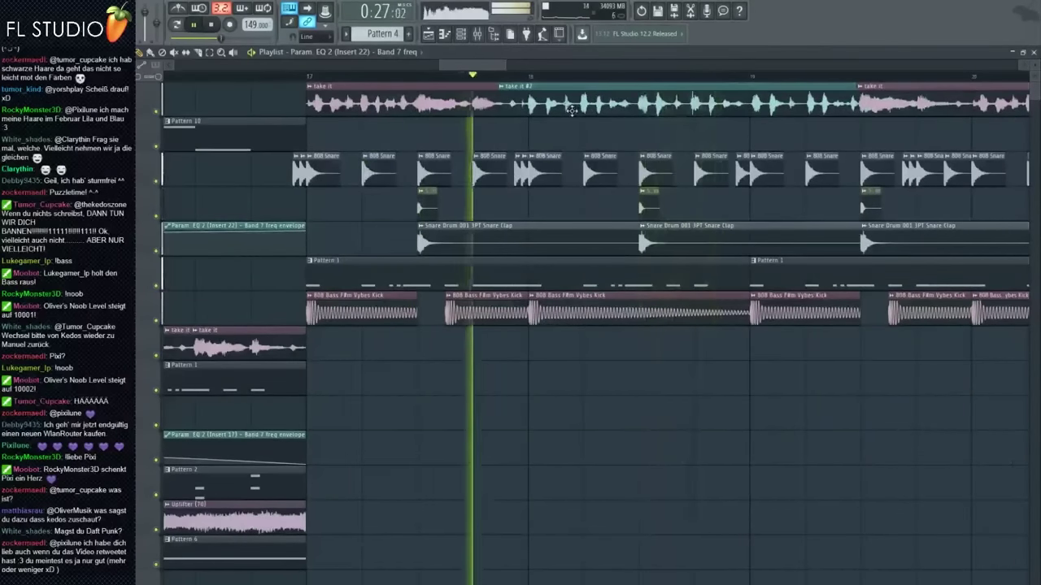
scroll(569, 114, up, 4)
drag(592, 109, 607, 108)
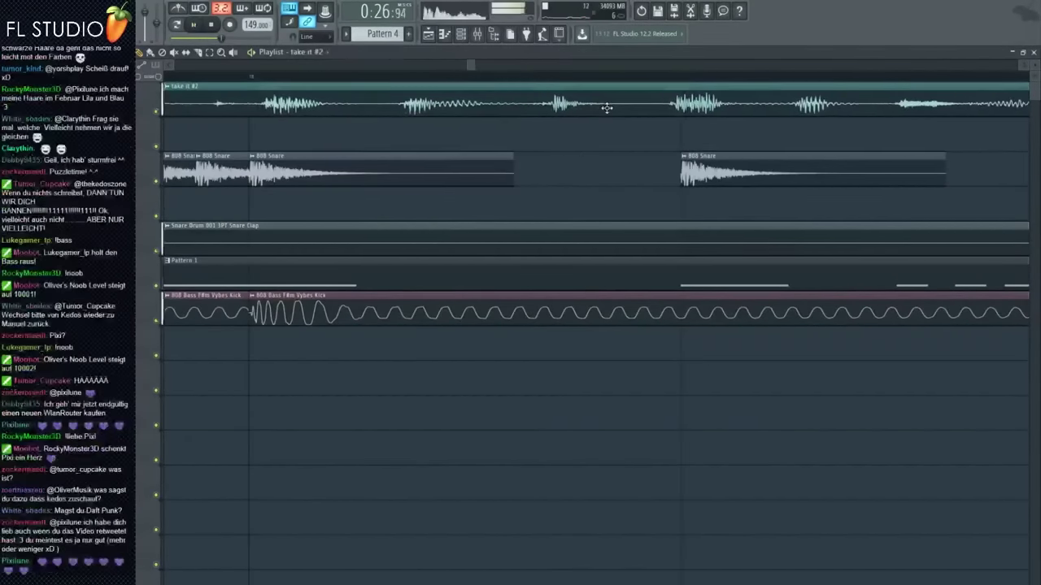
scroll(602, 109, down, 4)
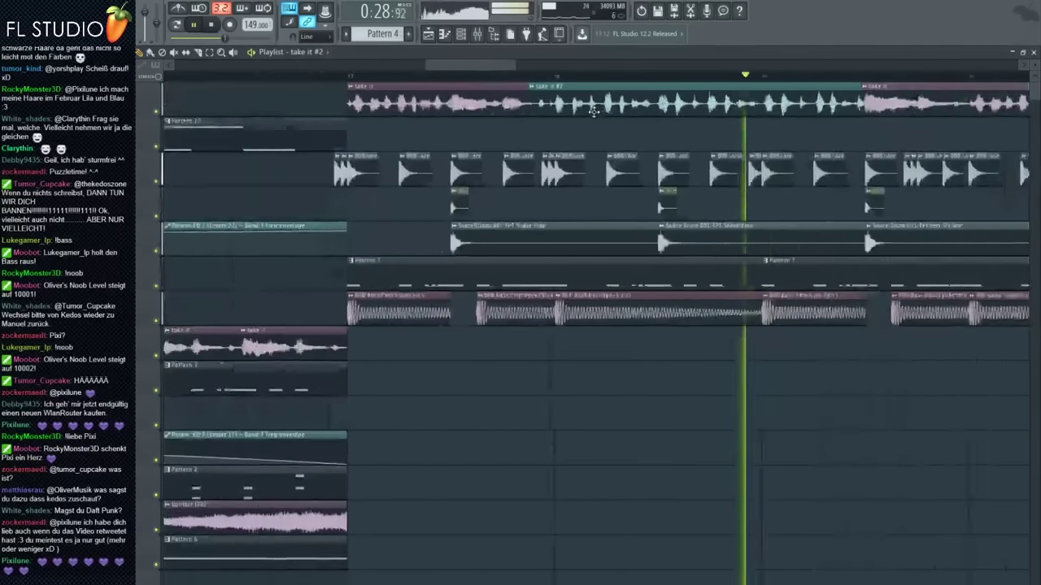
Step: Replay the drop from bar 17 and its lead-in from bar 16, examining the vocal timing against the snares and 808 bass
scroll(488, 118, up, 3)
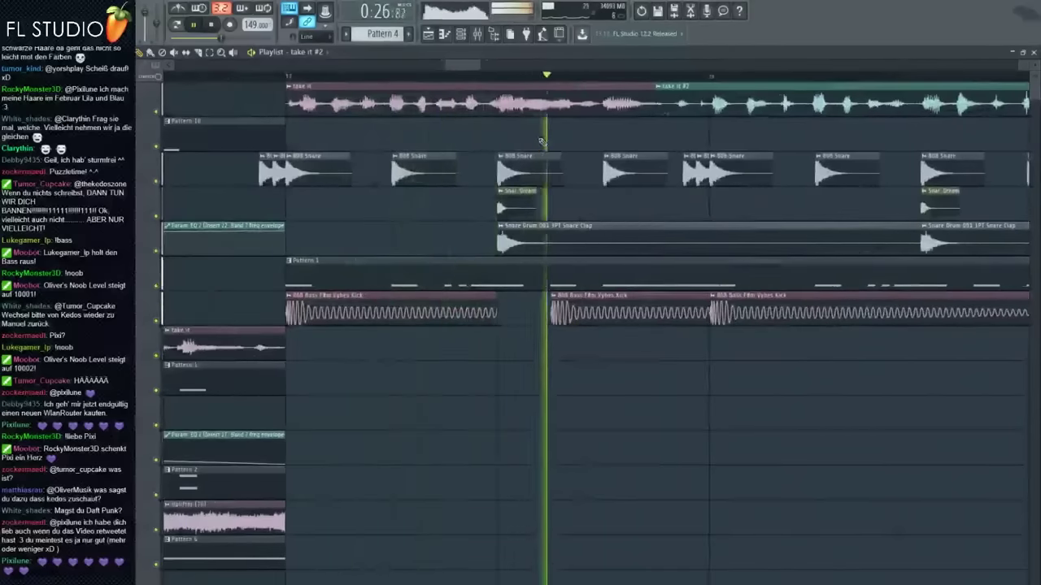
scroll(519, 138, down, 3)
scroll(691, 140, down, 3)
scroll(696, 139, up, 3)
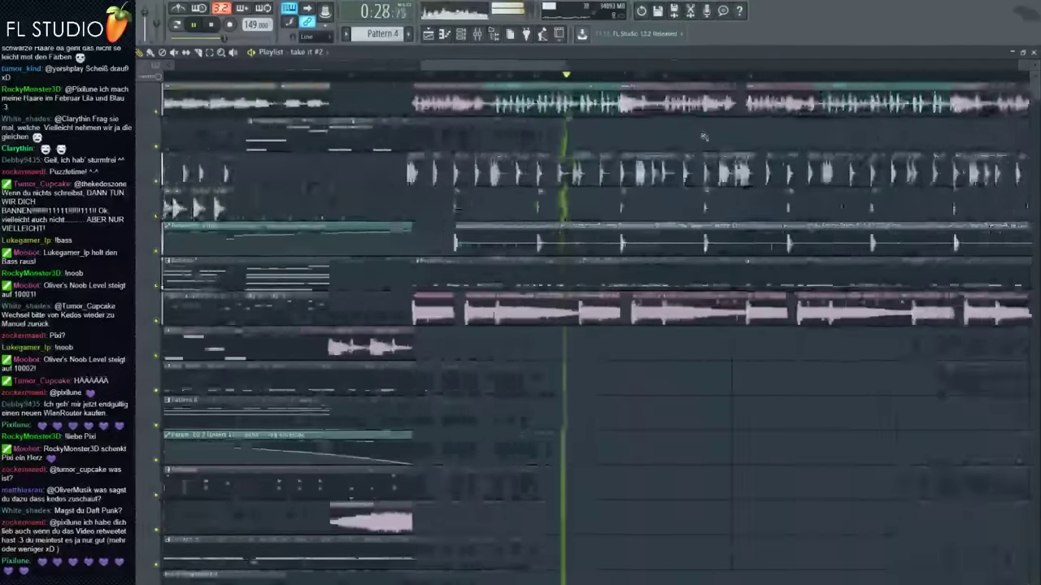
scroll(702, 138, down, 1)
scroll(693, 134, down, 2)
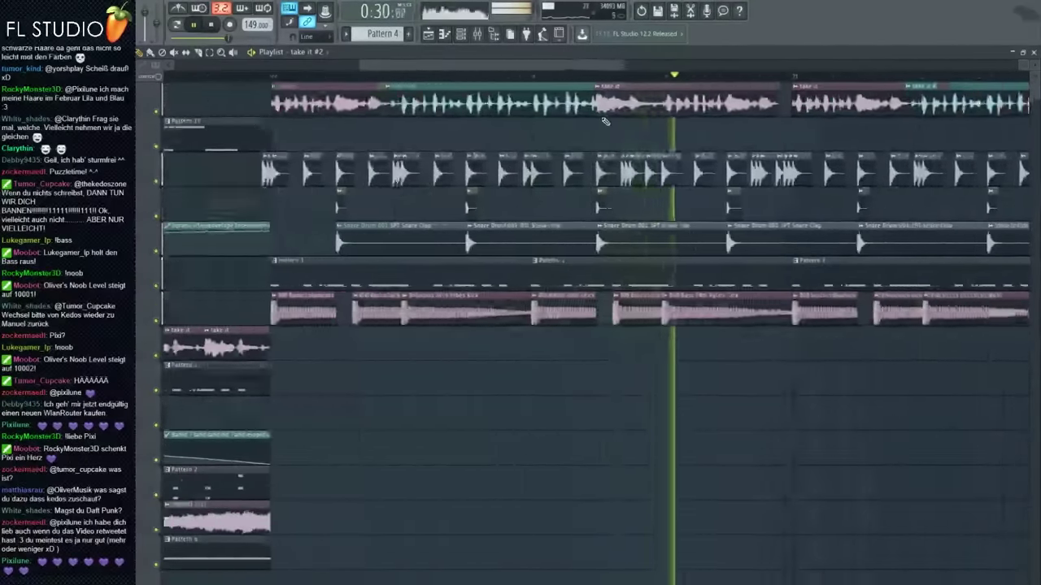
scroll(683, 132, up, 3)
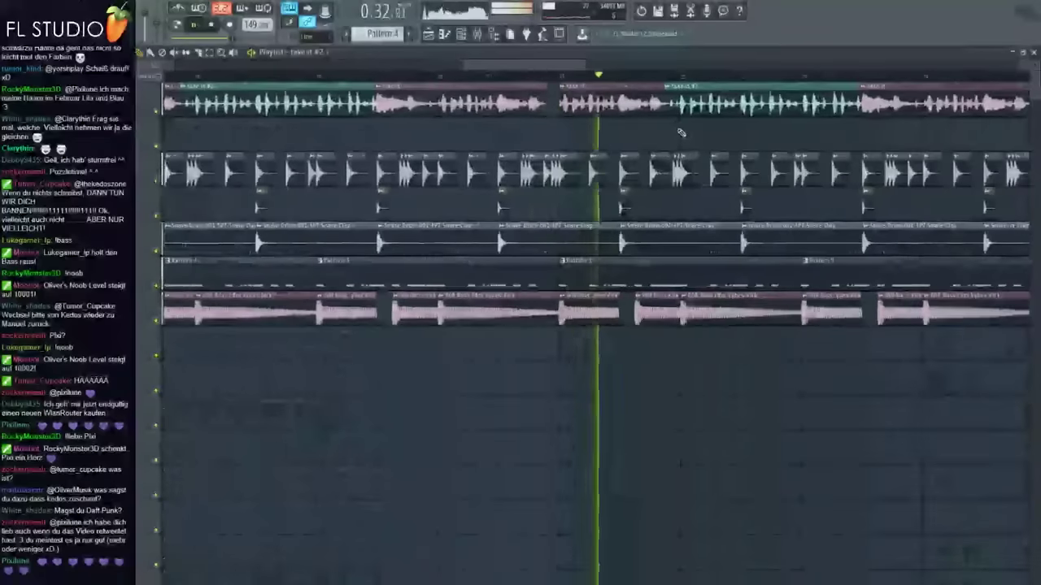
scroll(678, 132, down, 4)
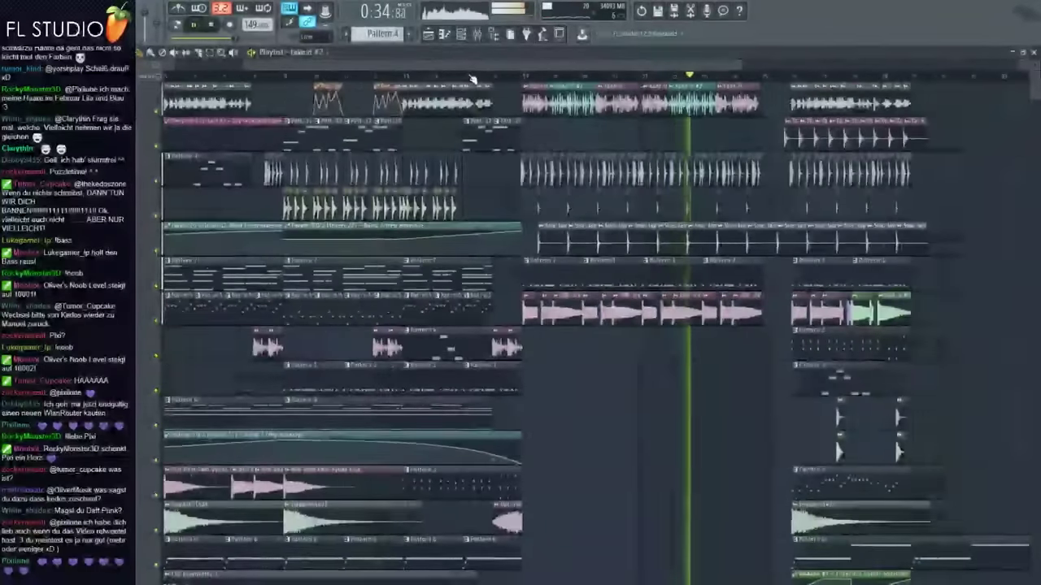
scroll(626, 148, down, 2)
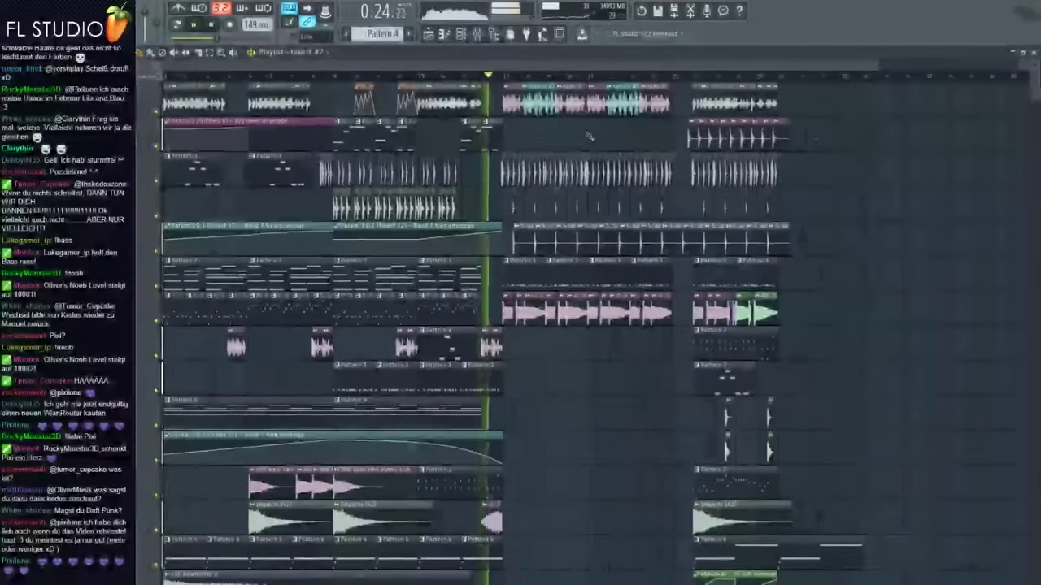
scroll(479, 171, up, 5)
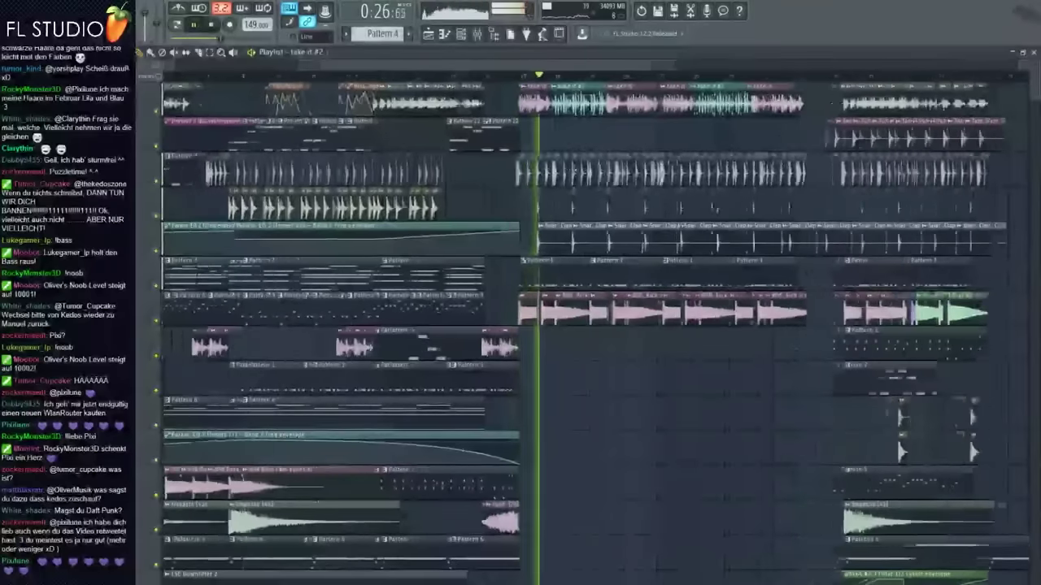
scroll(592, 174, up, 2)
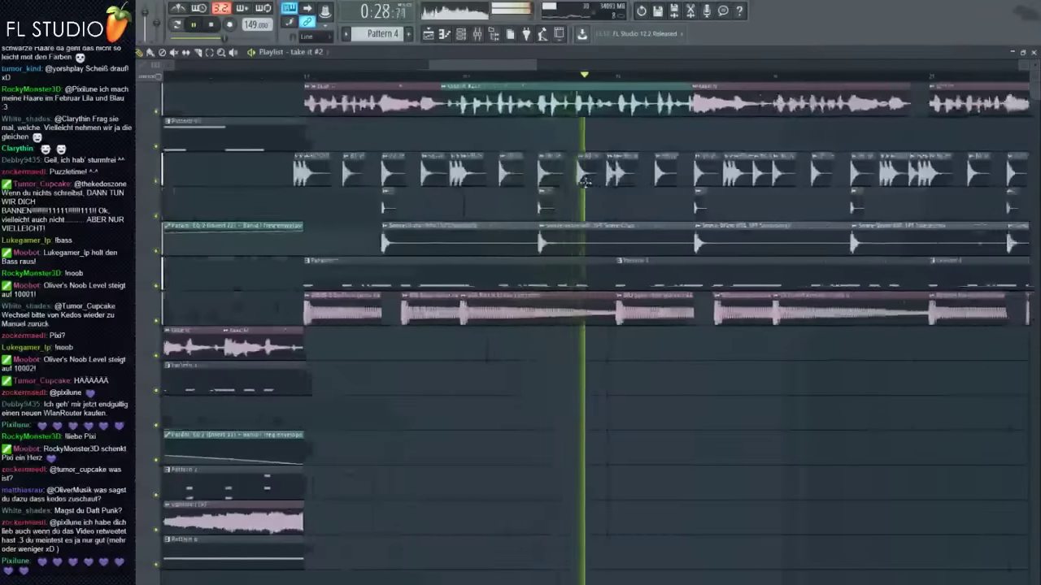